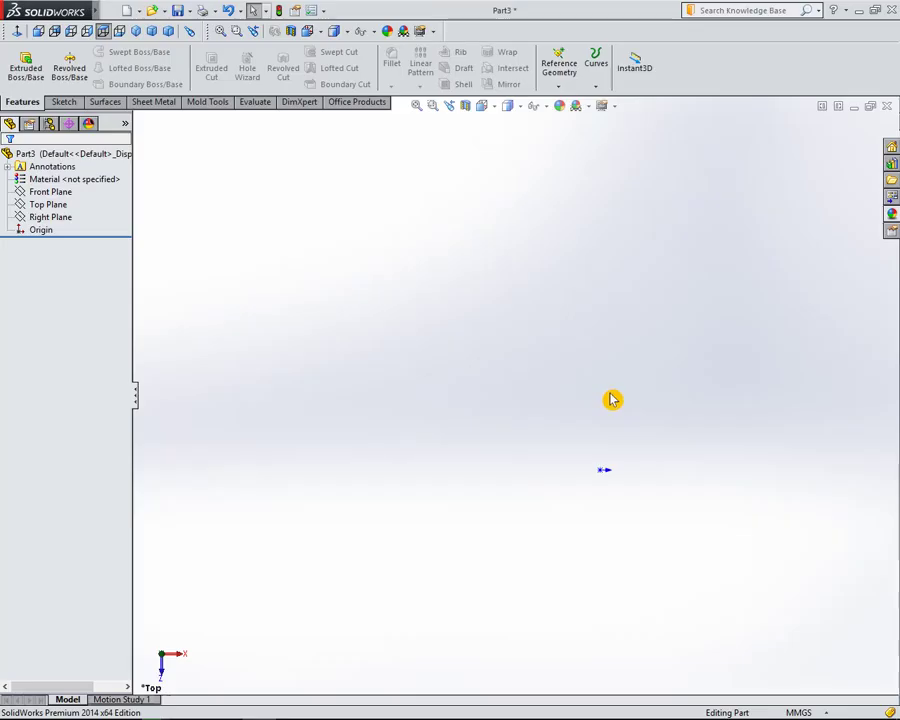
Start a sketch on the Top Plane and draw a circle above the origin.
left_click(64, 212)
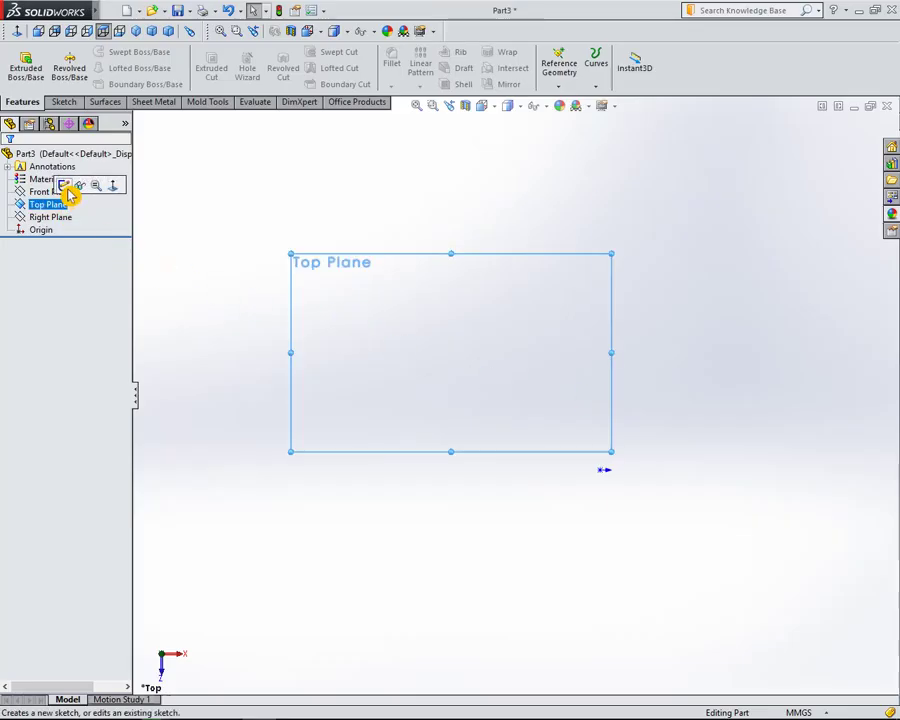
left_click(65, 186)
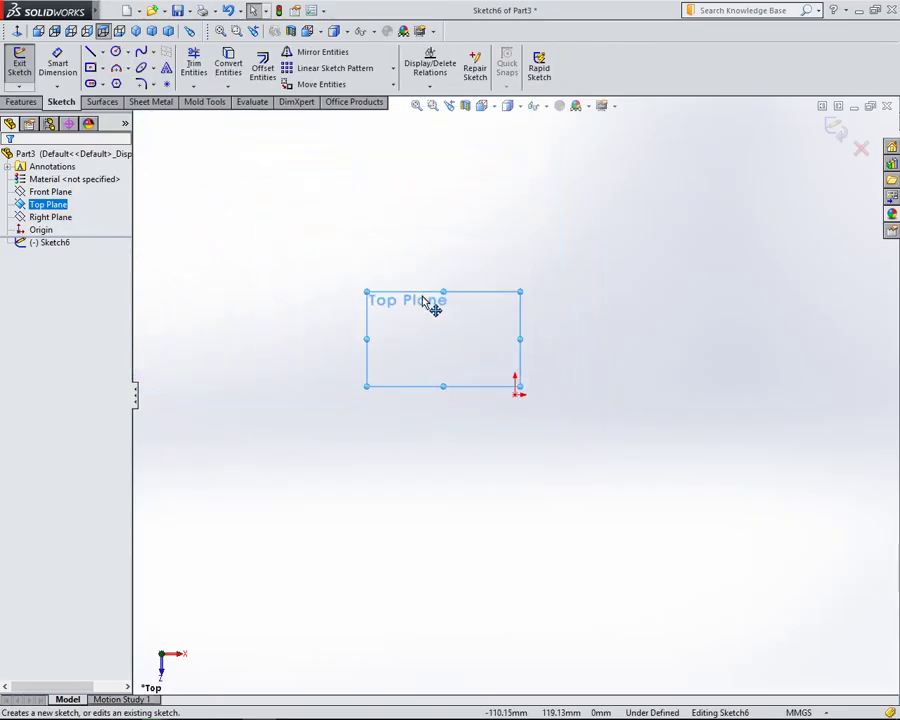
scroll(427, 302, "down", 3)
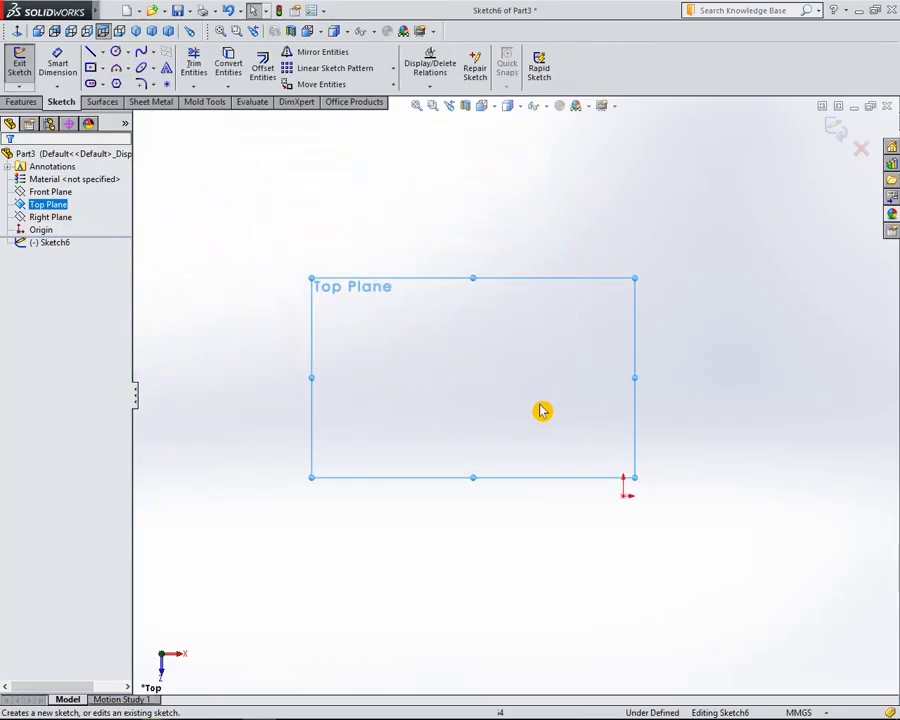
left_click(117, 53)
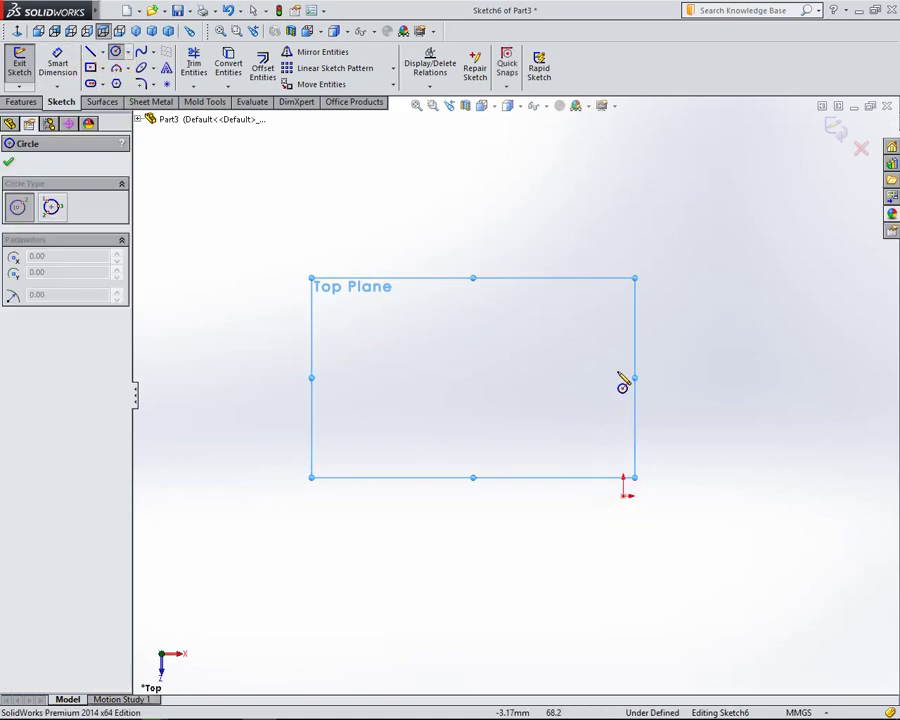
left_click(623, 333)
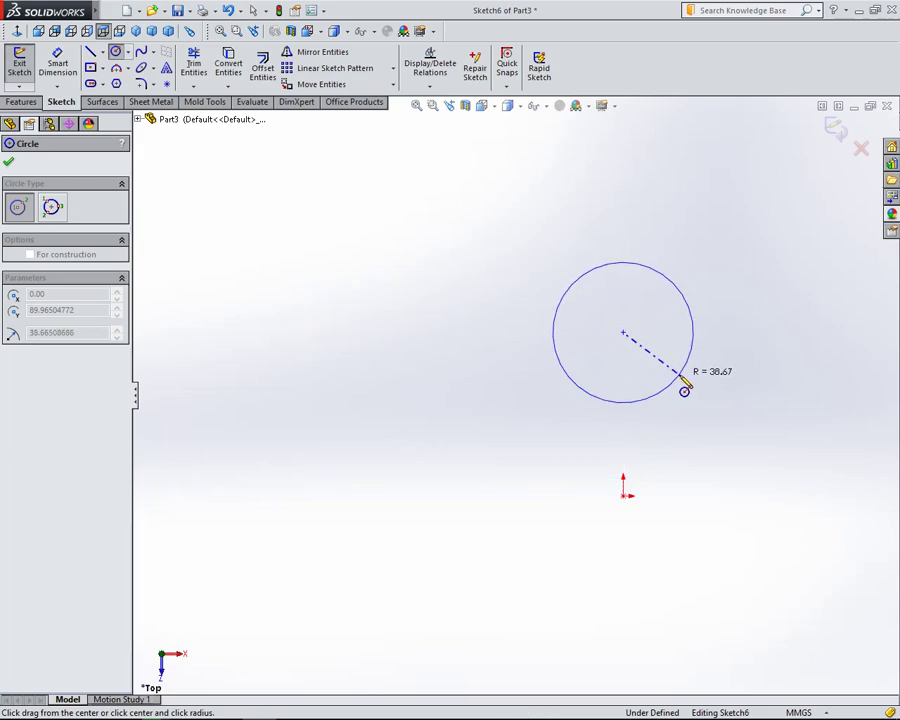
left_click(684, 388)
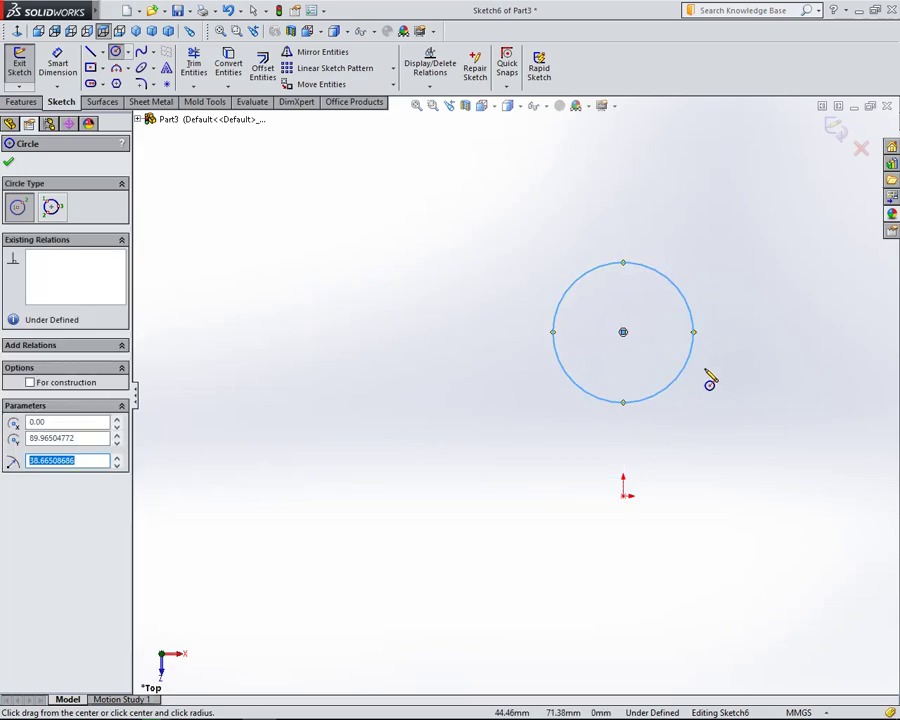
right_click(710, 380)
left_click(755, 327)
Dimension the circle's diameter to 150.
left_click(58, 66)
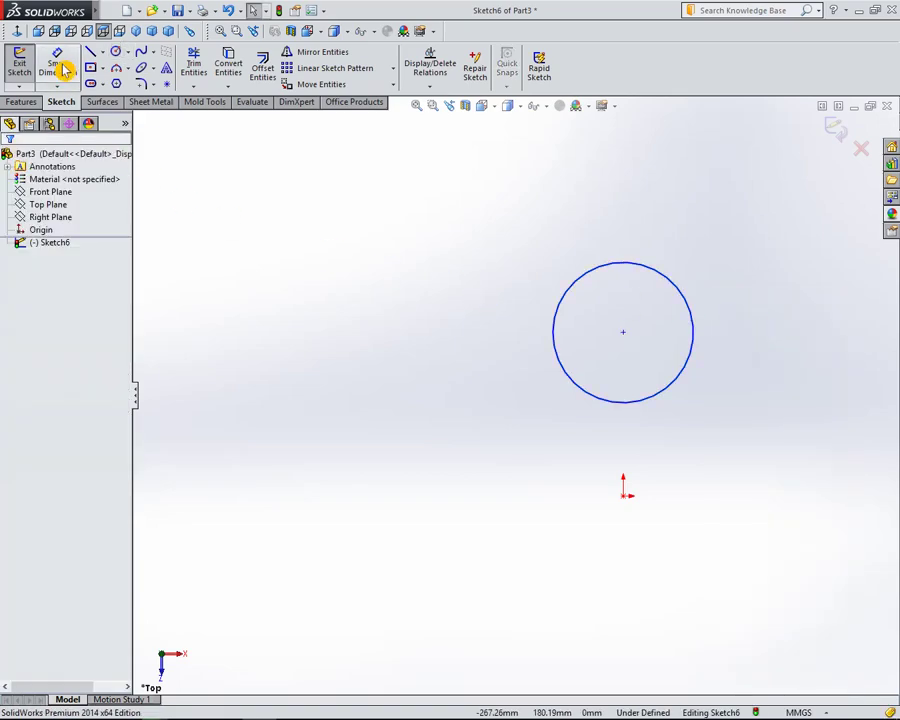
left_click(689, 313)
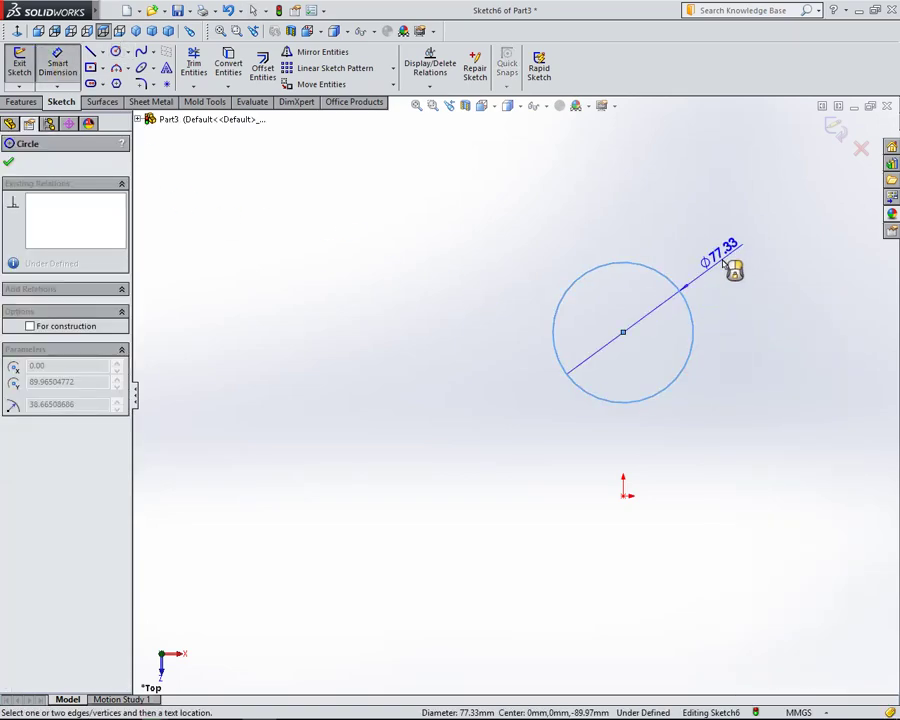
left_click(746, 266)
type("150")
key("Return")
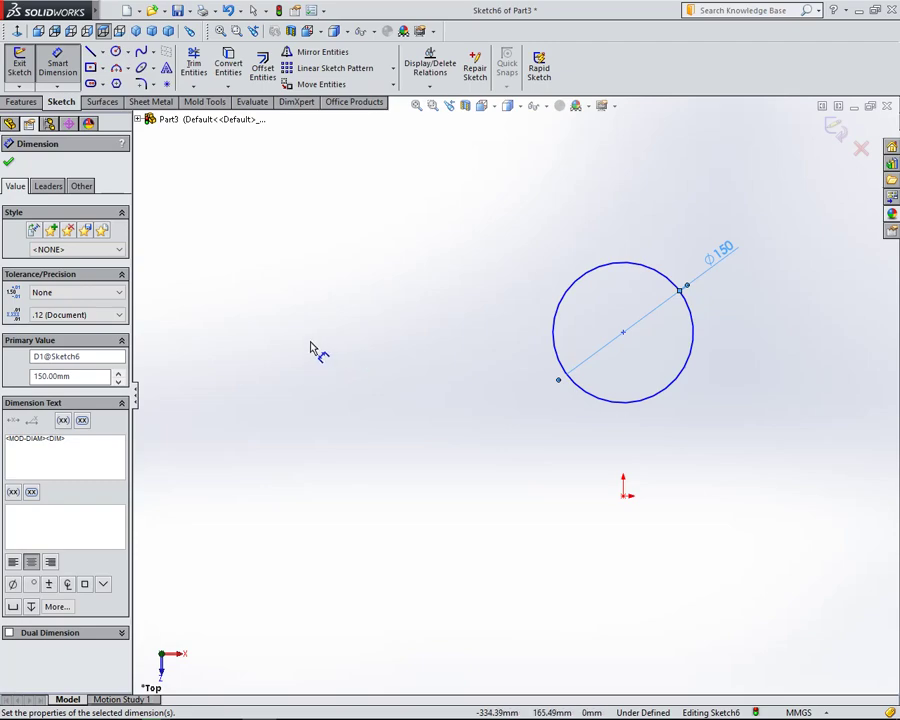
right_click(249, 215)
left_click(295, 251)
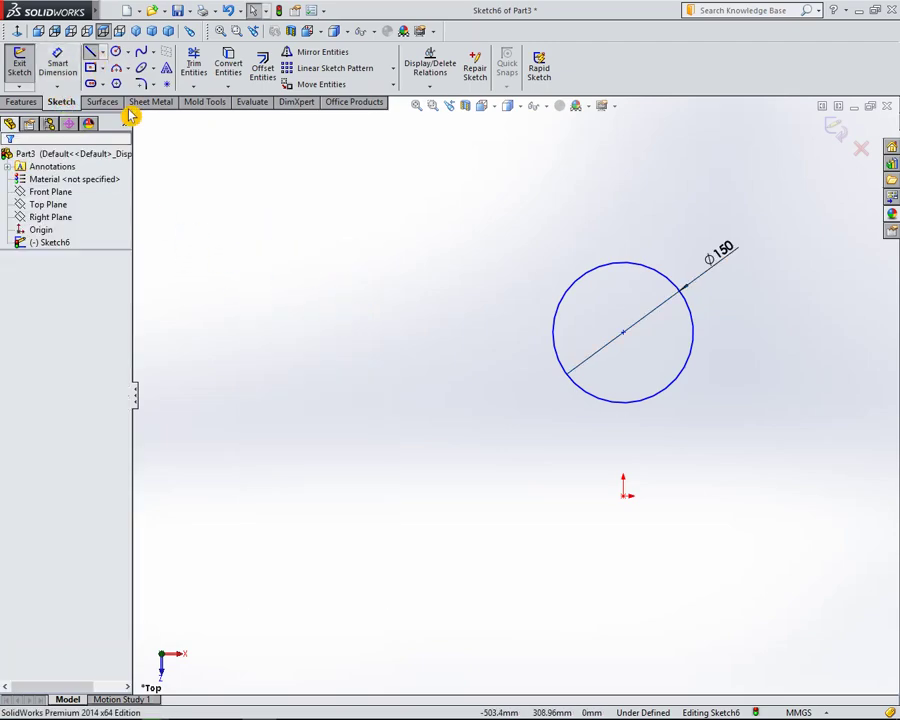
Draw a horizontal line left from the origin, then a 45° line rising toward the circle.
left_click(624, 494)
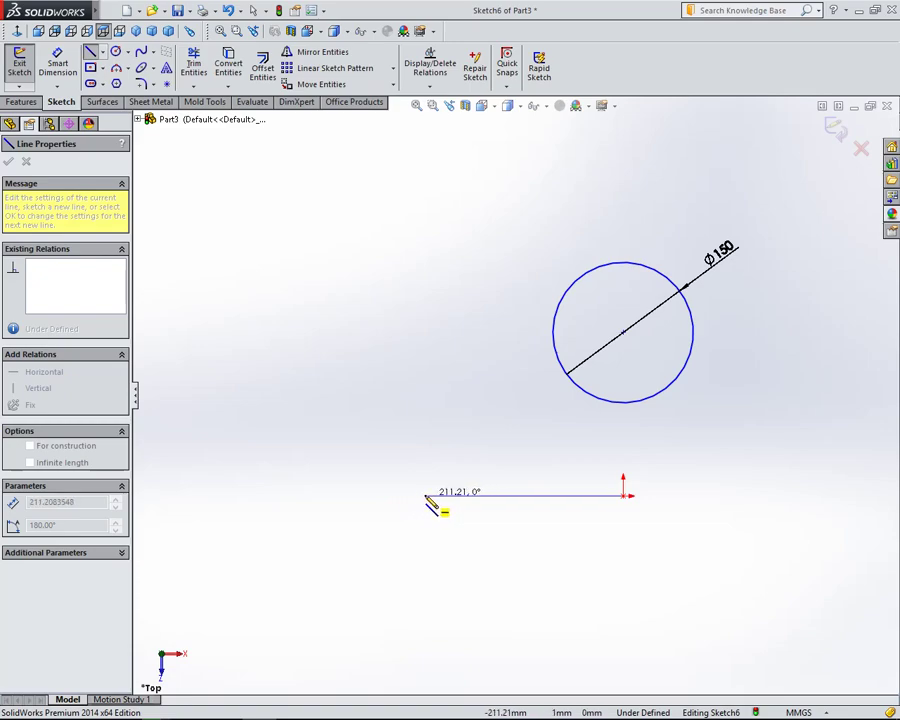
left_click(425, 495)
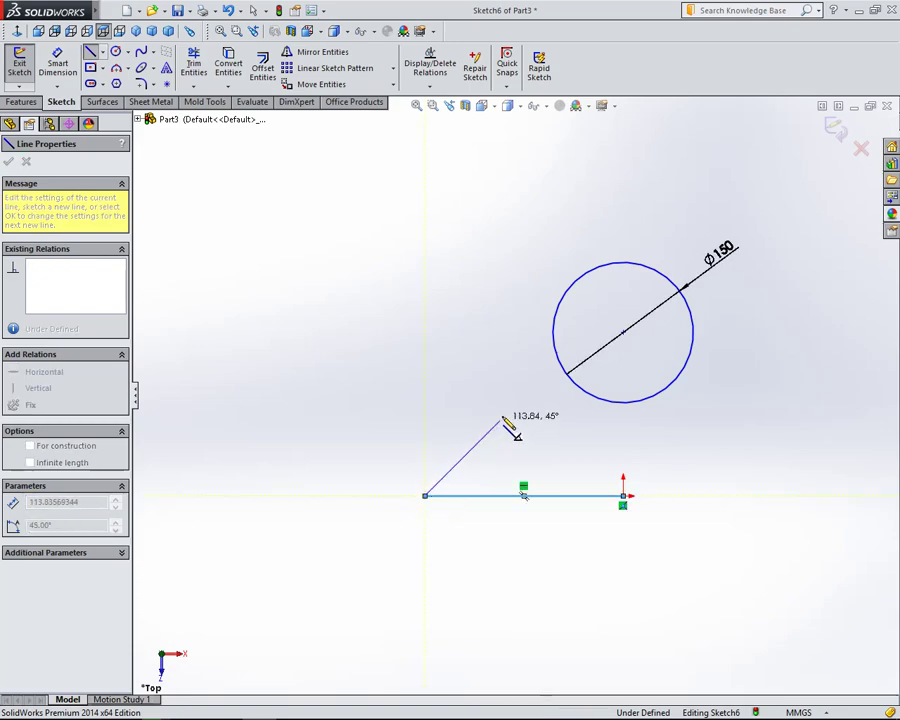
left_click(541, 379)
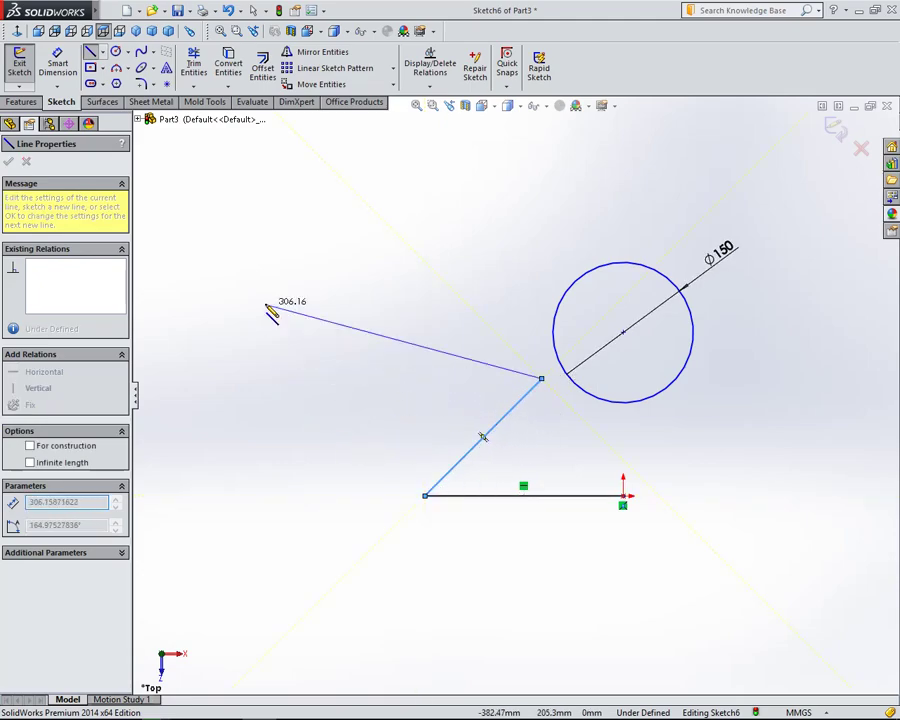
right_click(267, 302)
left_click(312, 310)
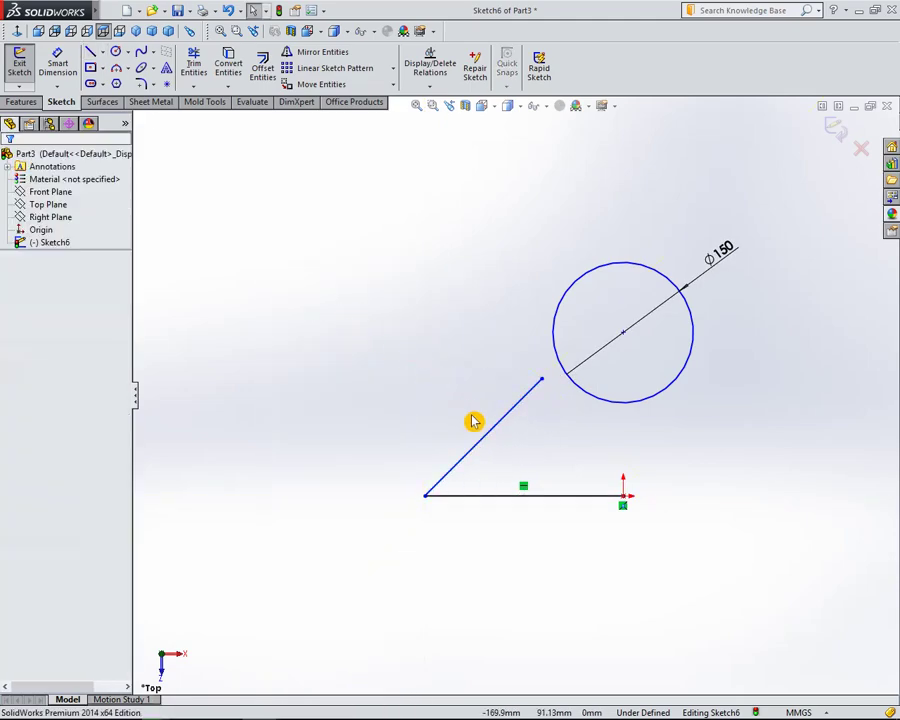
left_click(58, 64)
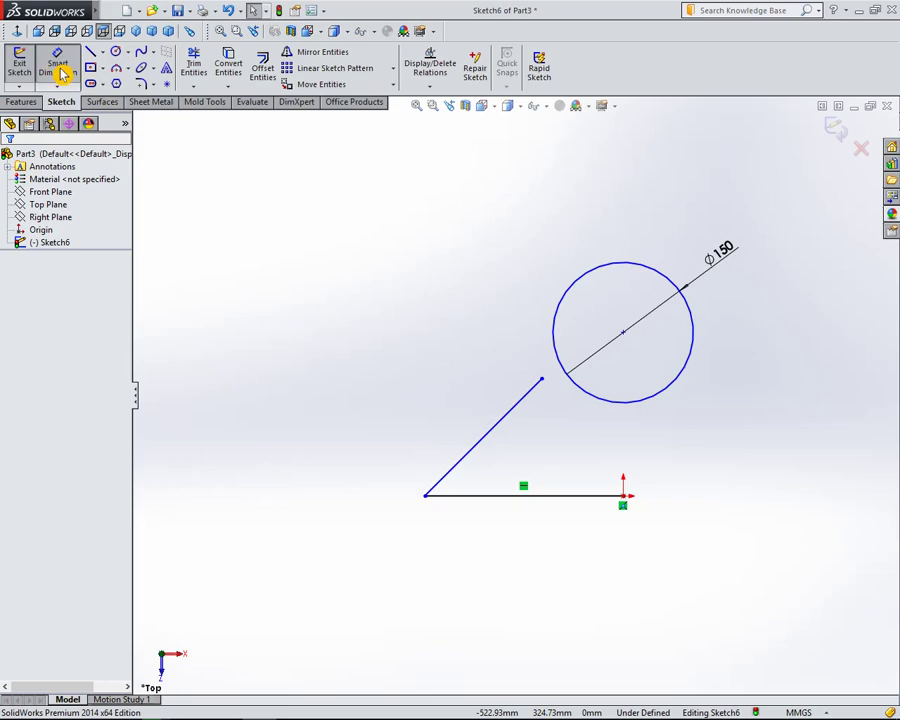
Fillet the horizontal and angled lines' corner with a 15 mm radius.
left_click(142, 84)
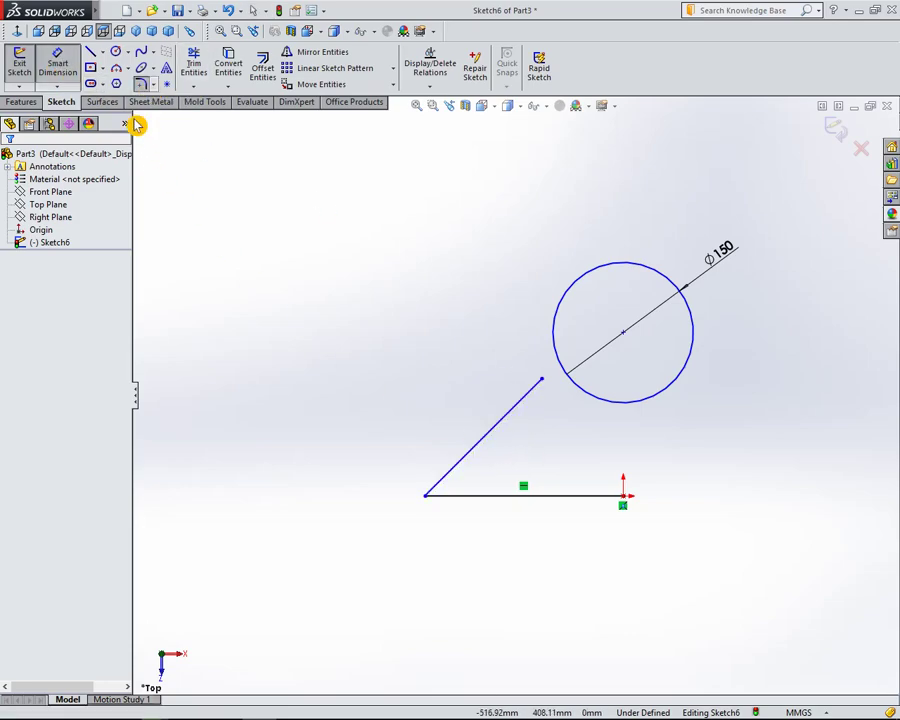
left_click(470, 495)
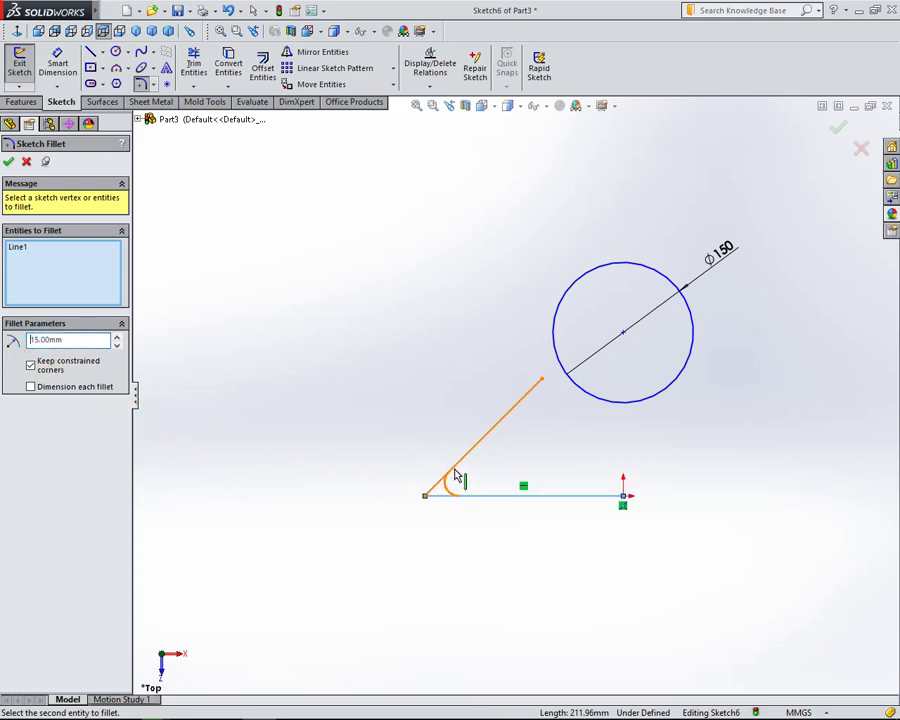
left_click(455, 476)
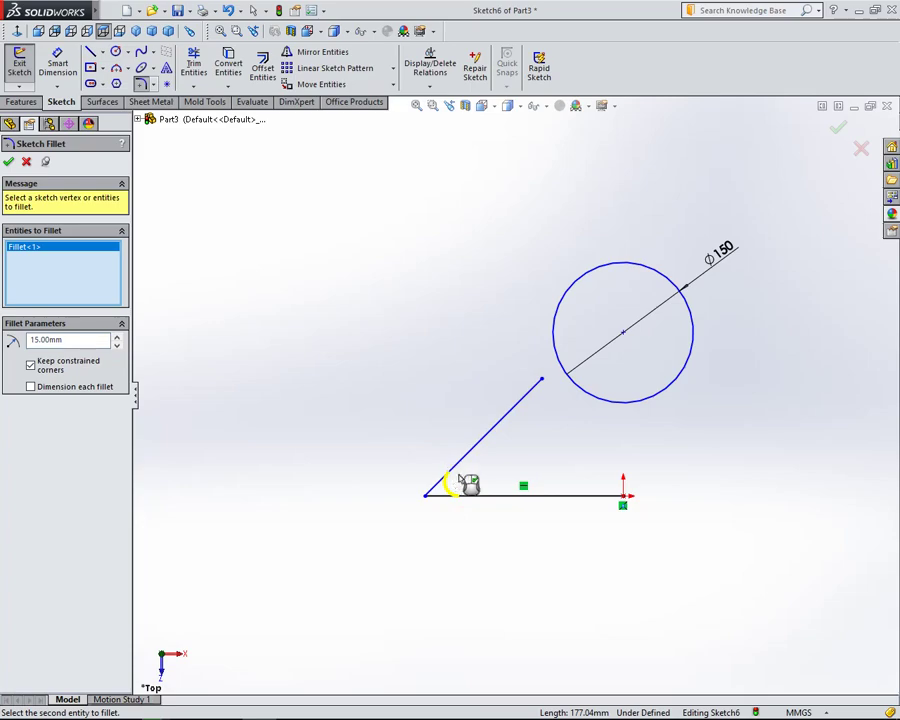
left_click(9, 163)
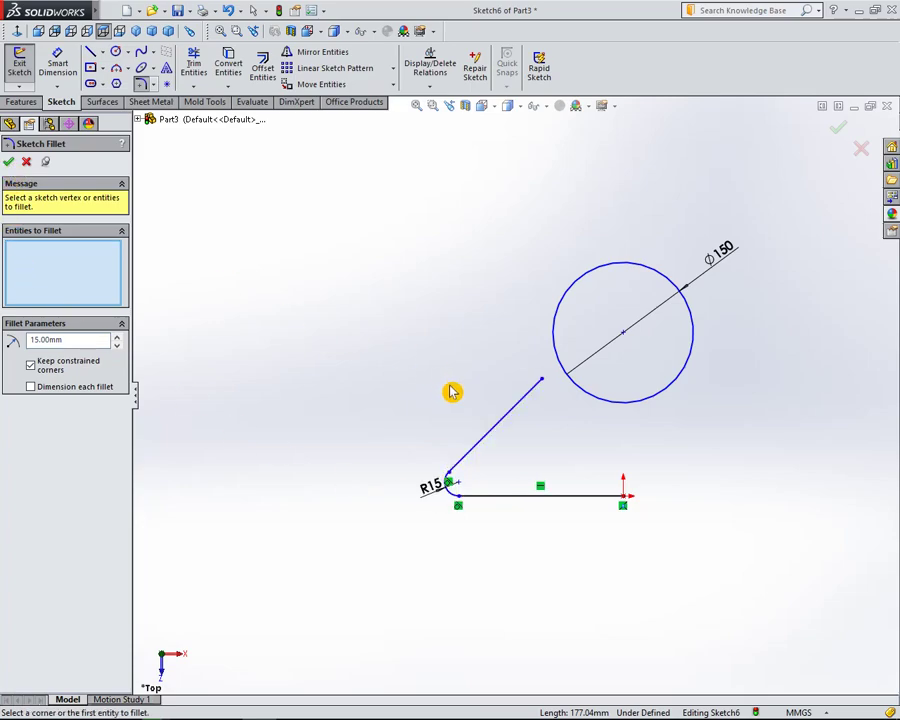
left_click(57, 60)
left_click(624, 497)
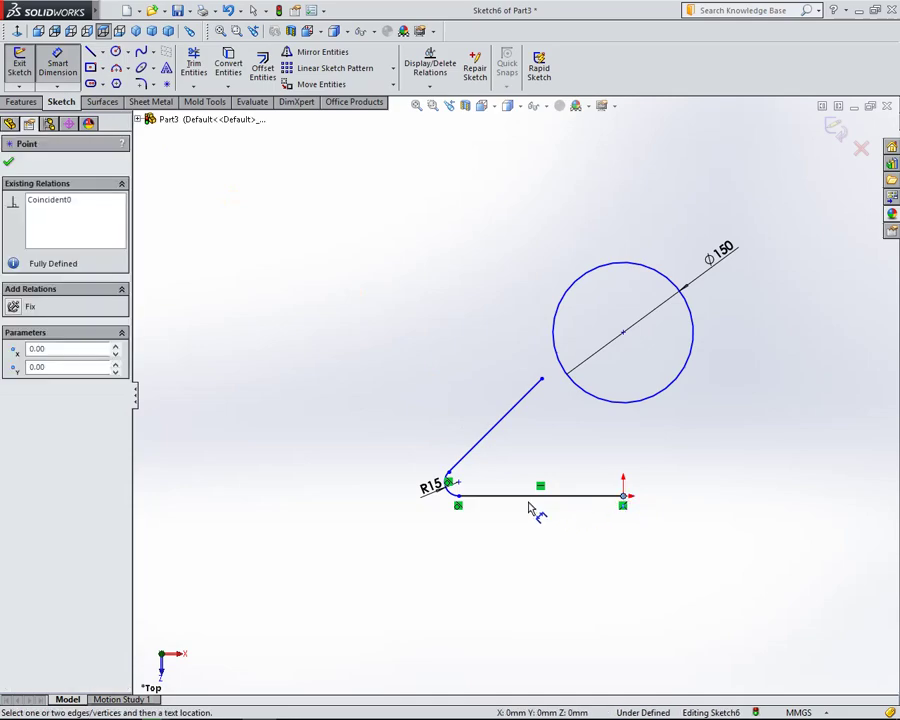
Dimension the horizontal line to 200 and the angle between the lines to 25°.
left_click(463, 487)
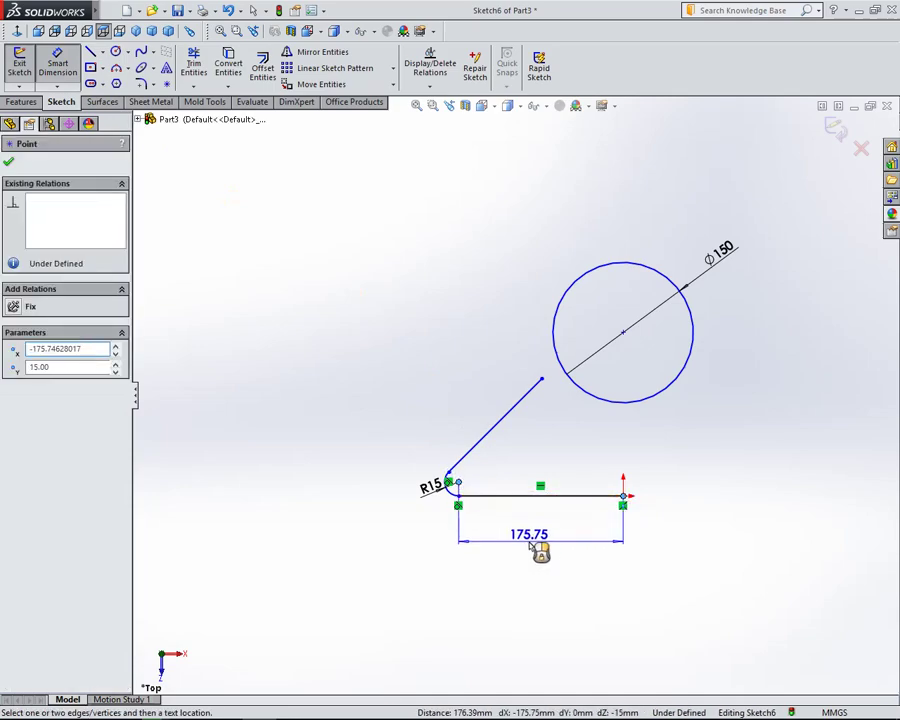
left_click(543, 541)
type("200")
key("Return")
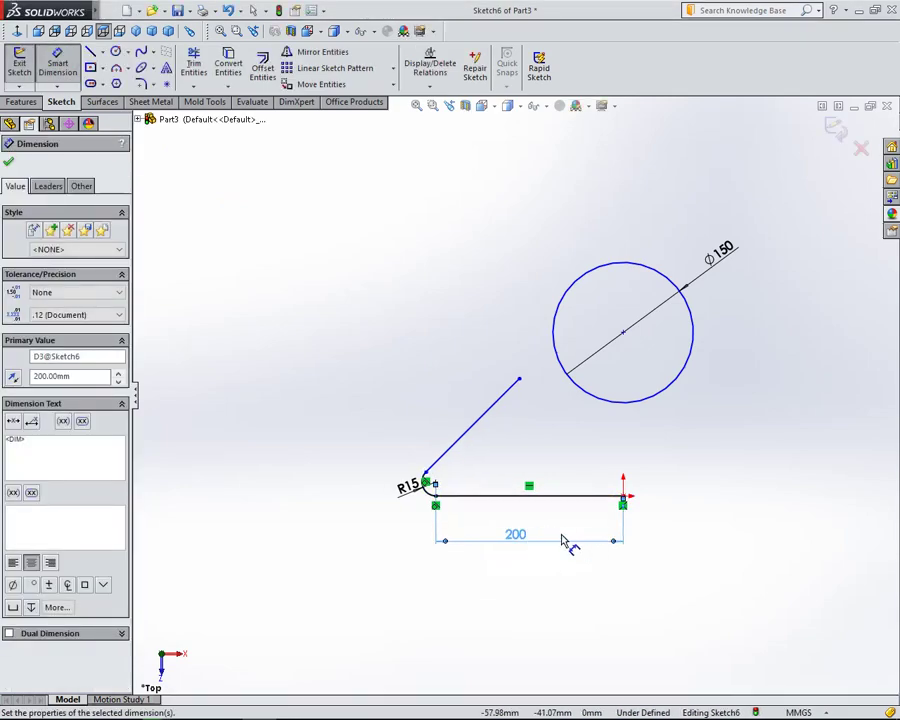
left_click(506, 496)
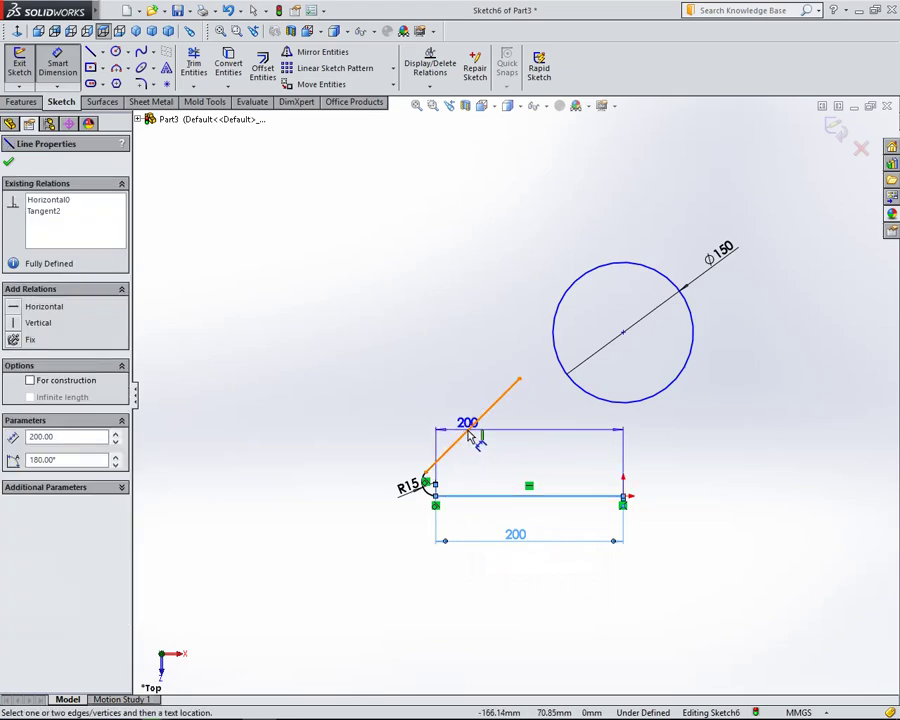
left_click(472, 426)
left_click(500, 461)
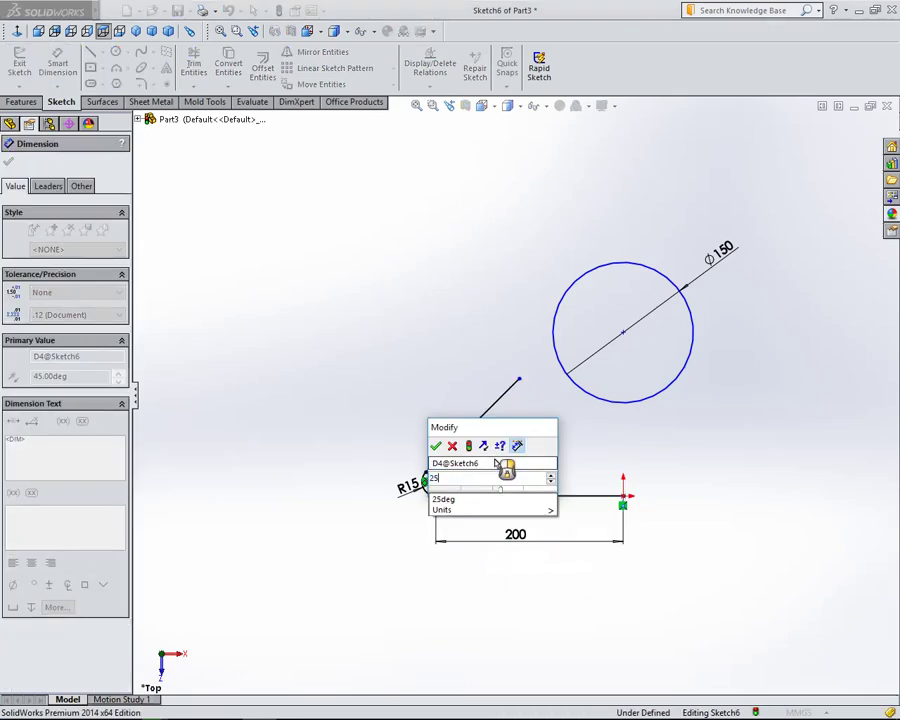
type("25")
key("Return")
Dimension the circle centre 50 mm above the origin end of the bottom line.
scroll(665, 499, "down", 2)
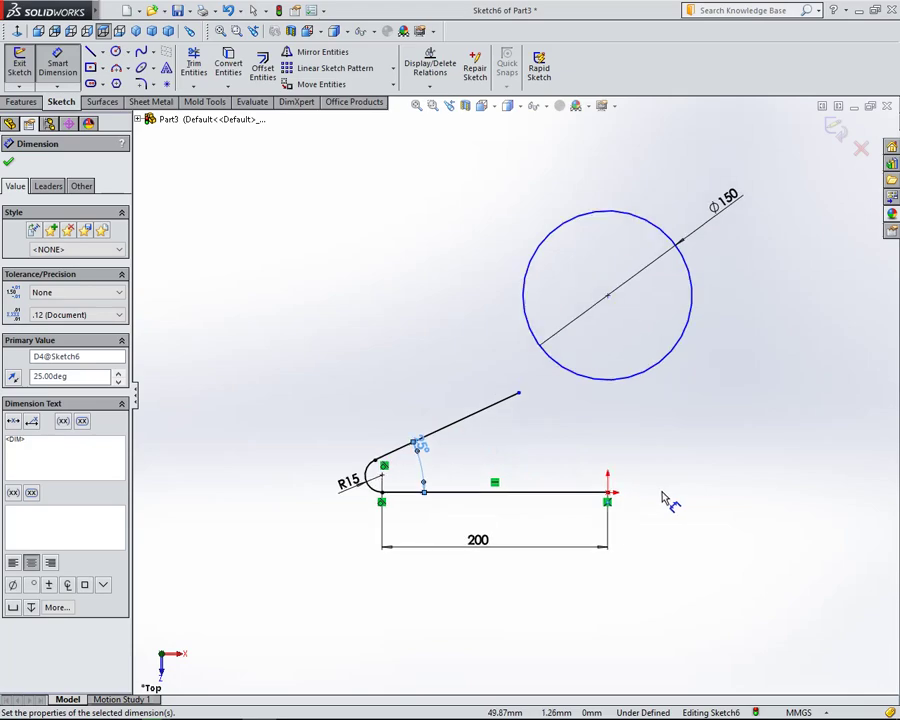
left_click(607, 492)
left_click(607, 296)
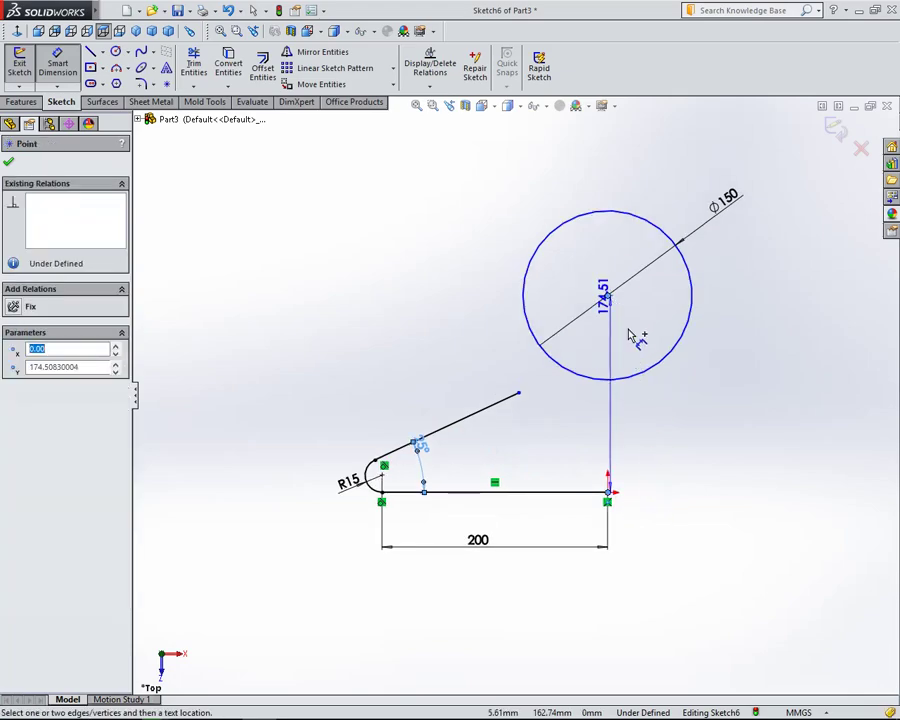
left_click(699, 427)
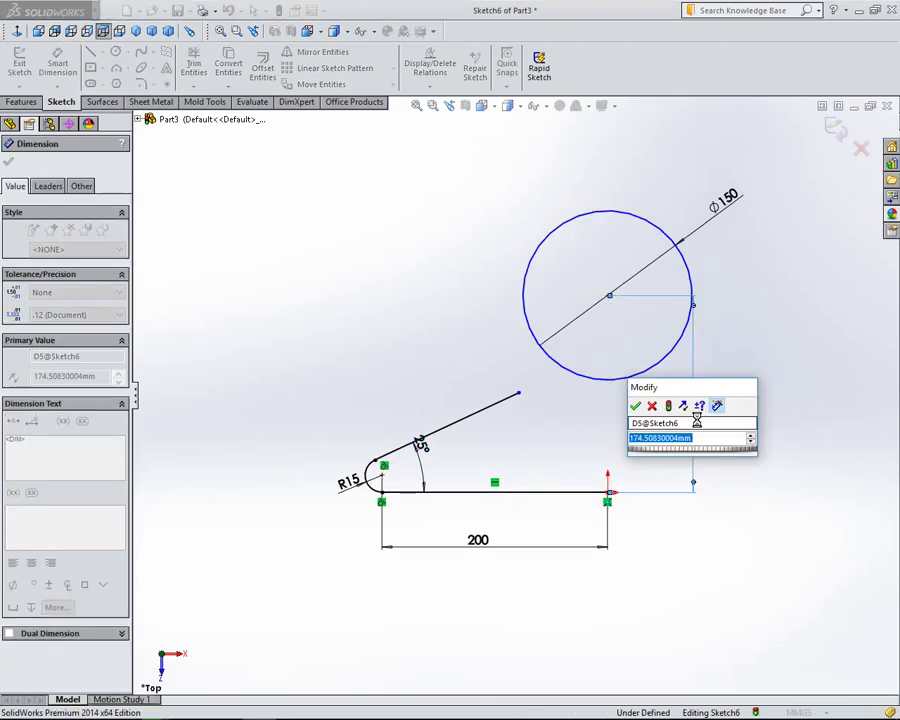
type("50")
key("Return")
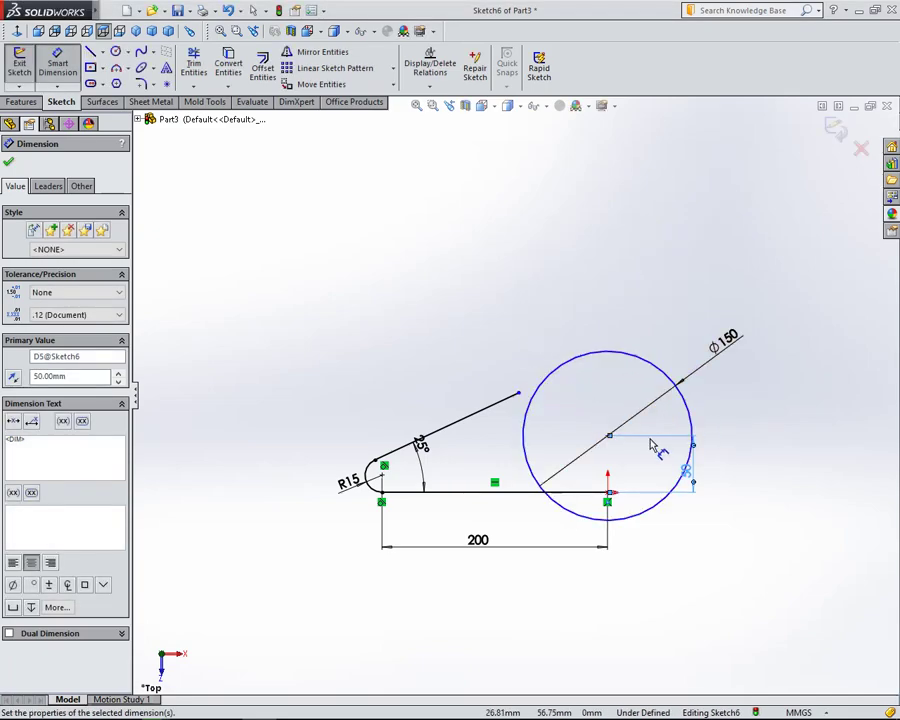
Change the circle height dimension to 60, then restore it to 50 mm.
double_click(686, 472)
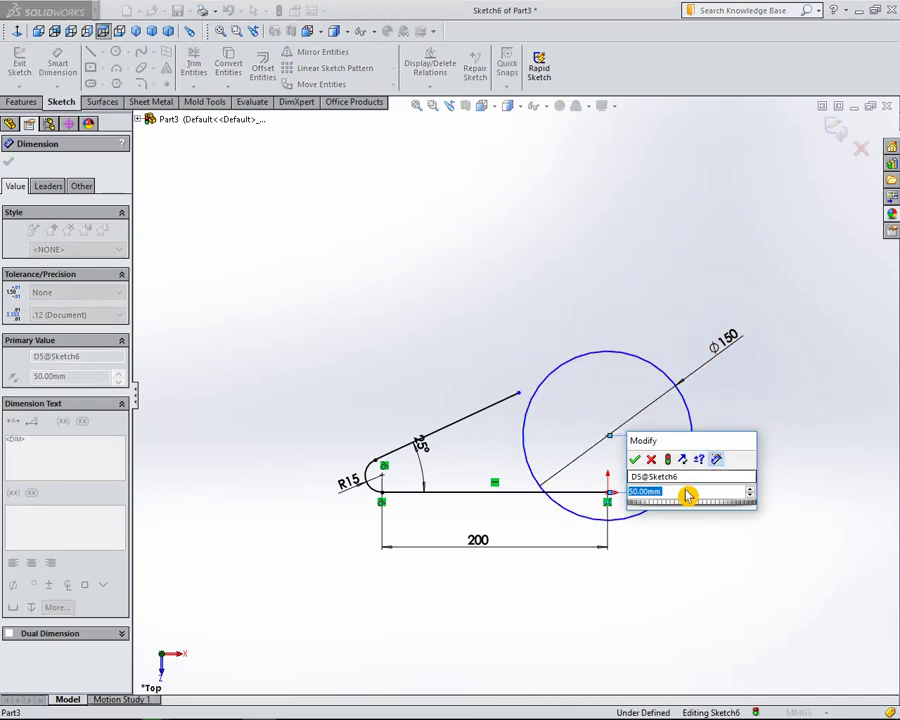
type("60")
key("Return")
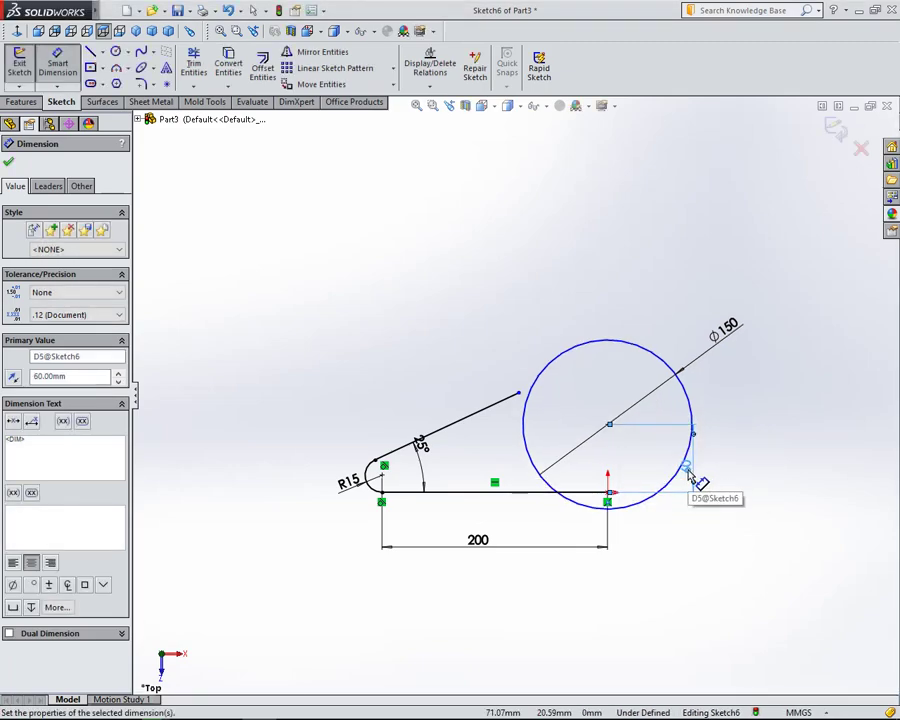
double_click(688, 472)
type("50")
key("Return")
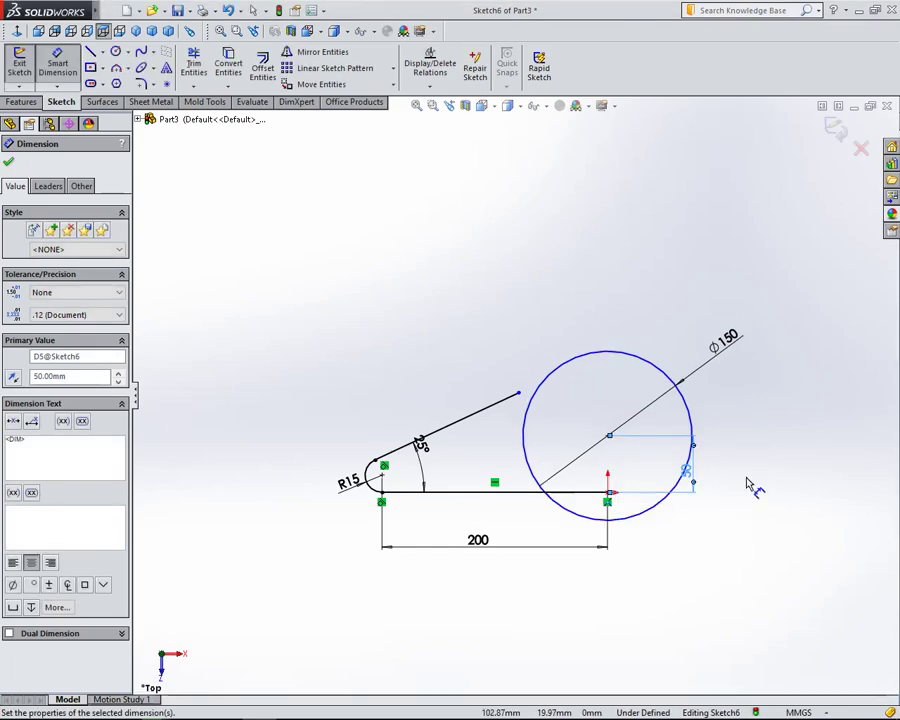
right_click(420, 288)
left_click(452, 316)
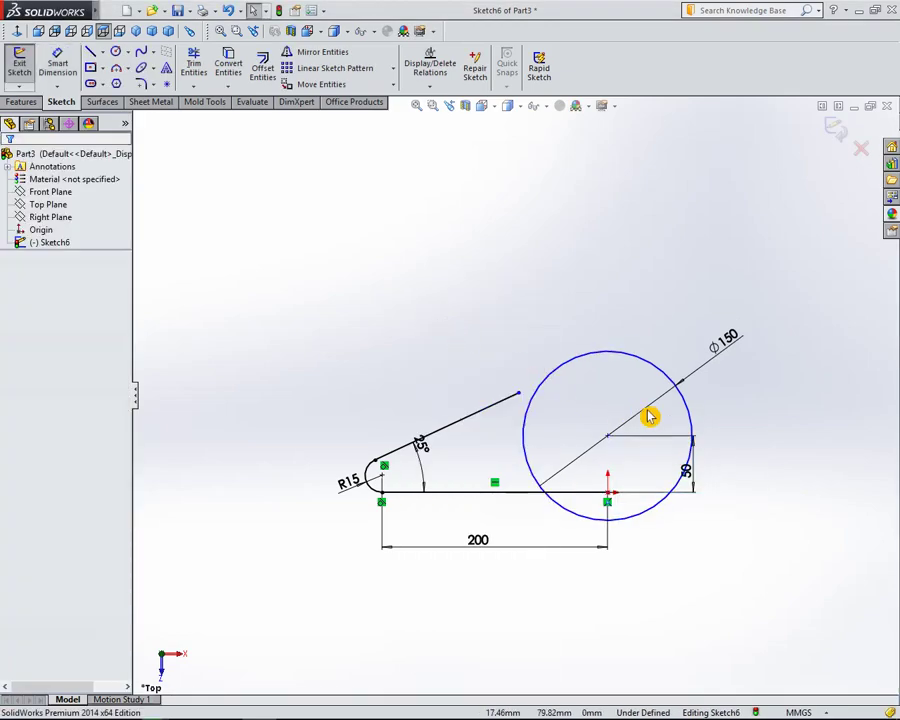
scroll(727, 458, "down", 3)
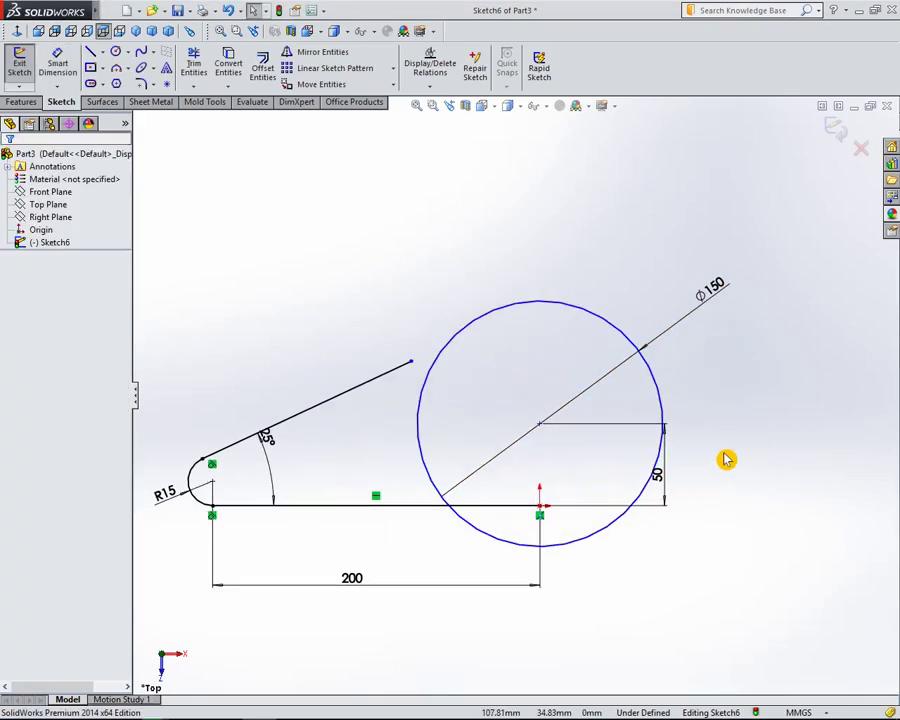
Extend the slanted line so it meets the 150 mm circle.
scroll(727, 458, "up", 1)
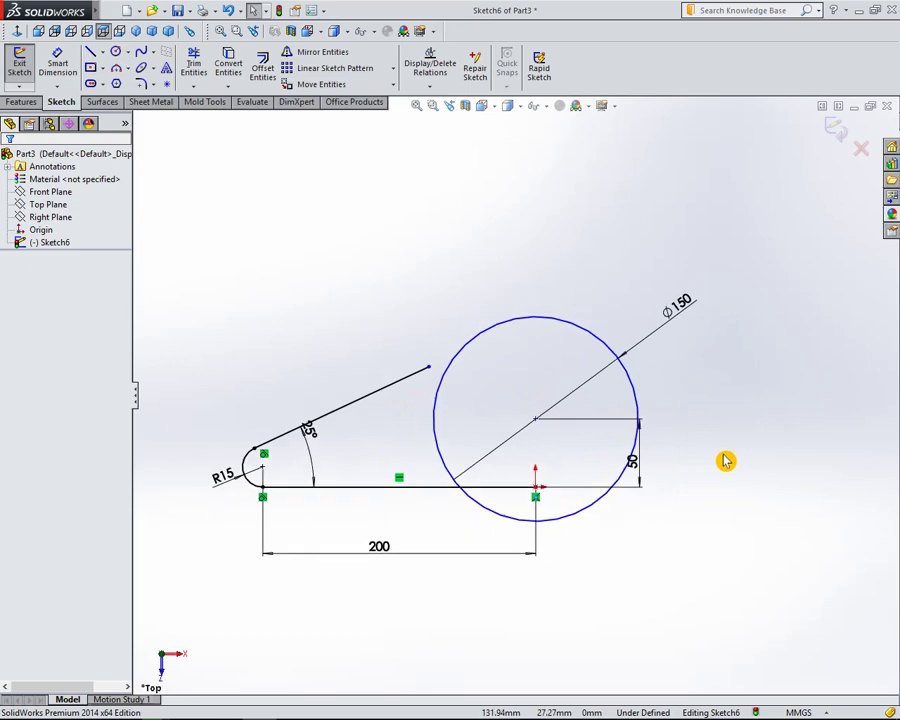
left_click(316, 445)
left_click(330, 360)
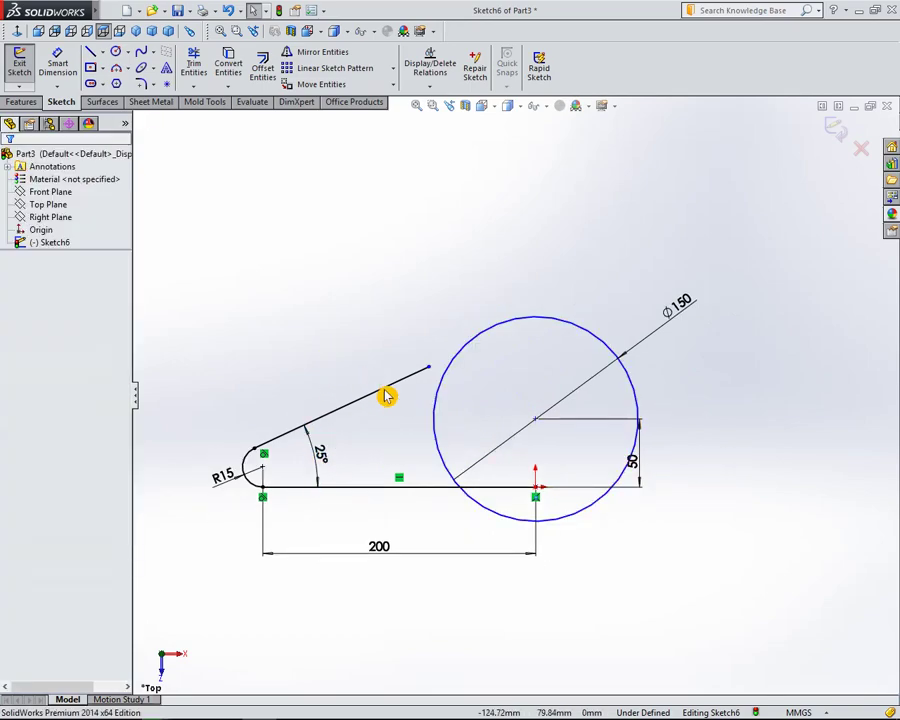
left_click(193, 86)
left_click(224, 114)
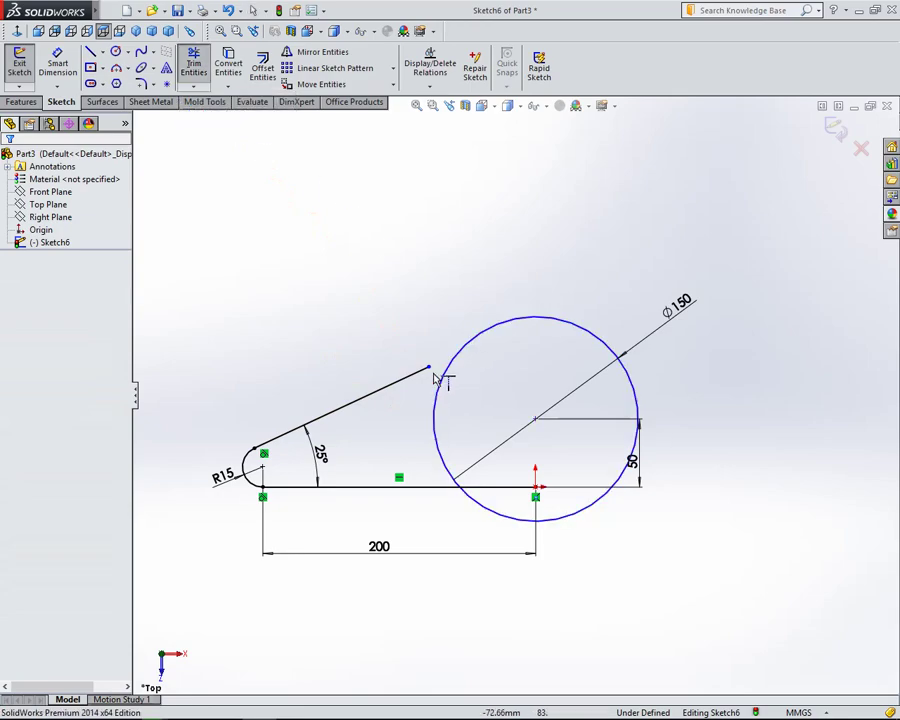
left_click(410, 385)
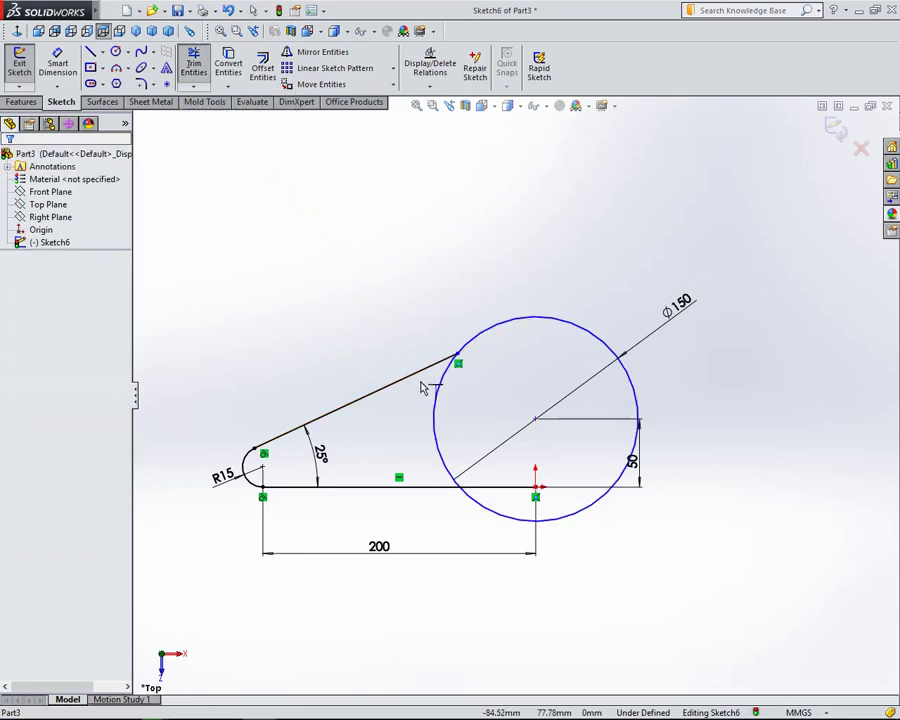
right_click(322, 260)
left_click(338, 289)
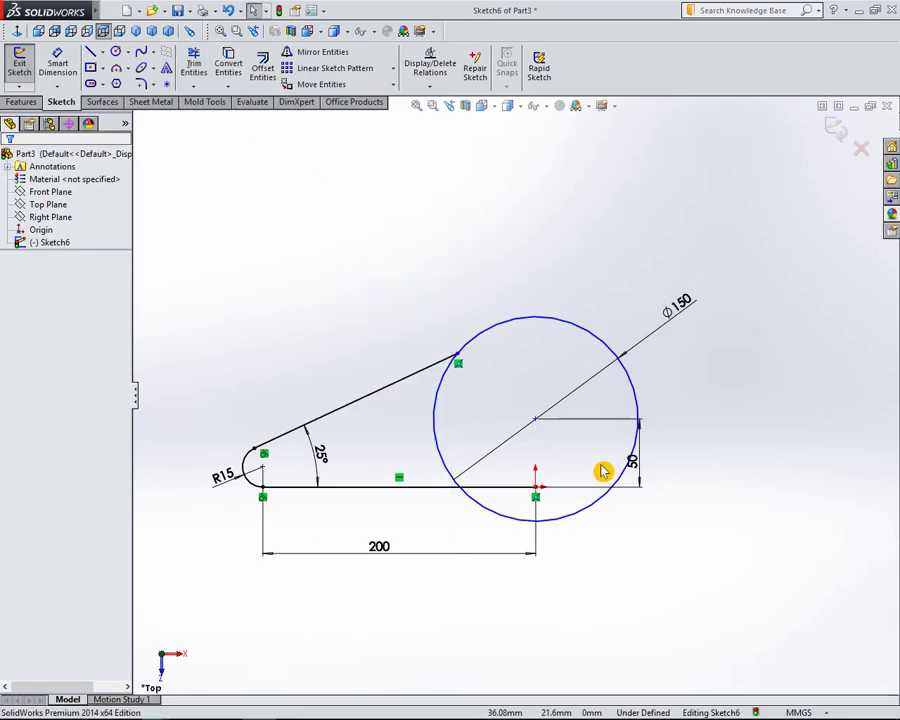
key("z")
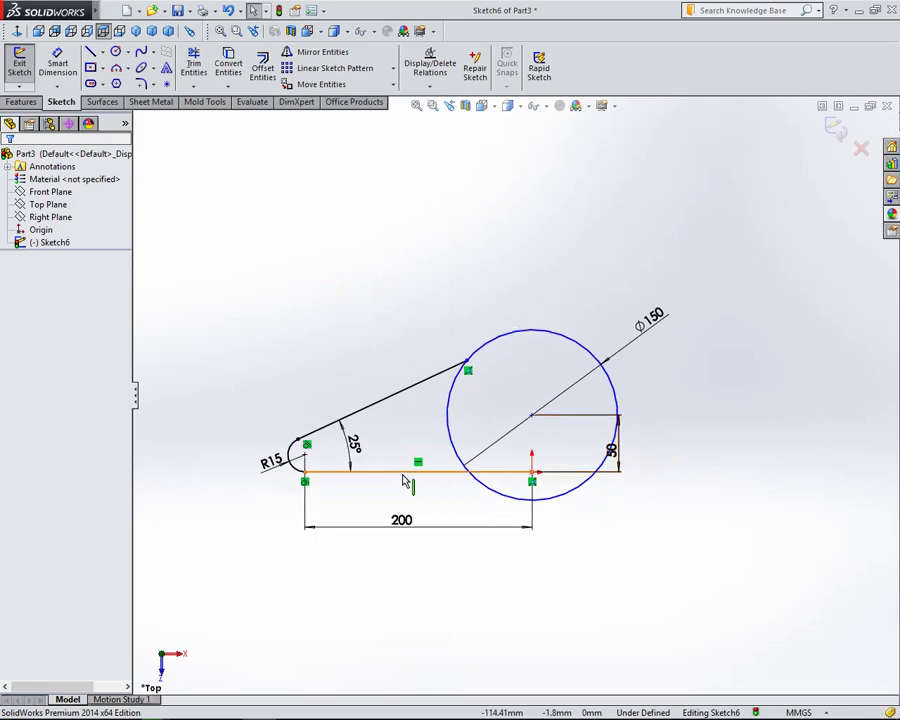
left_click_drag(612, 447, 637, 449)
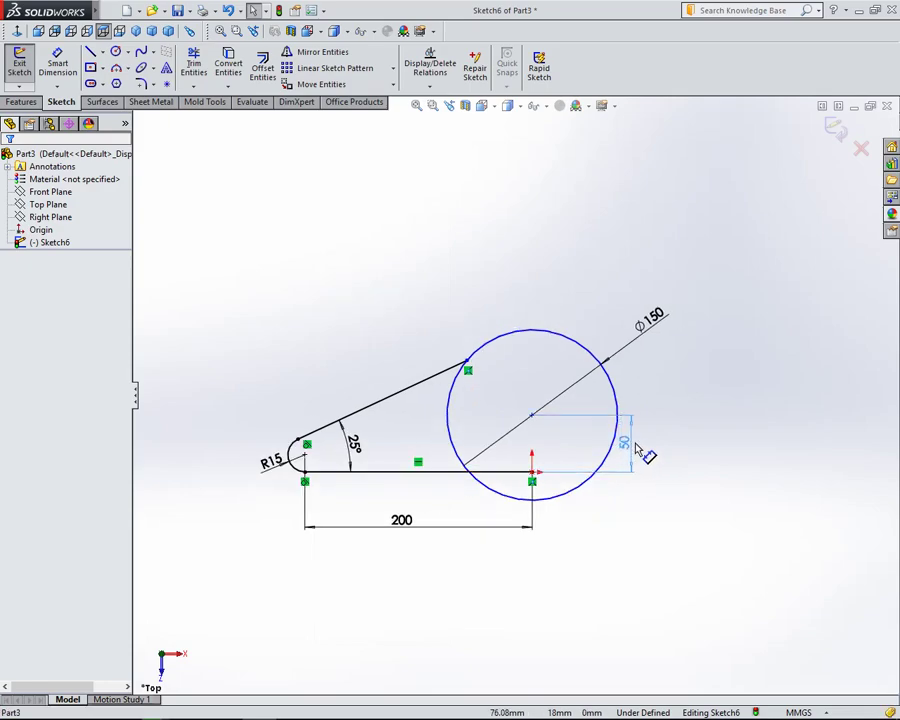
Begin mirroring the bottom line, end arc and slanted line, then cancel for lack of a centreline.
left_click(639, 529)
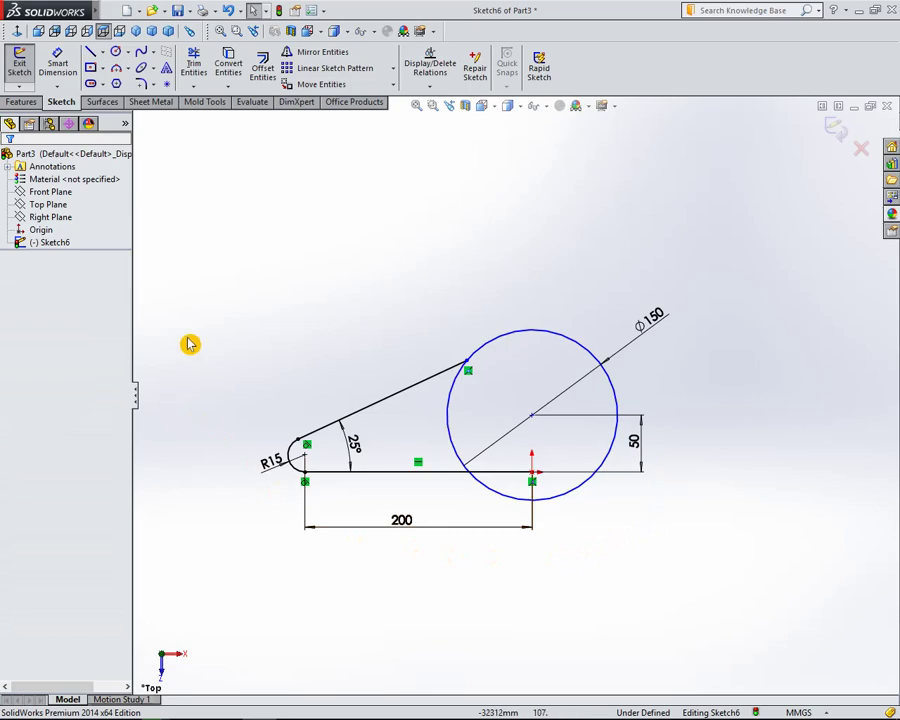
left_click(322, 52)
left_click(394, 472)
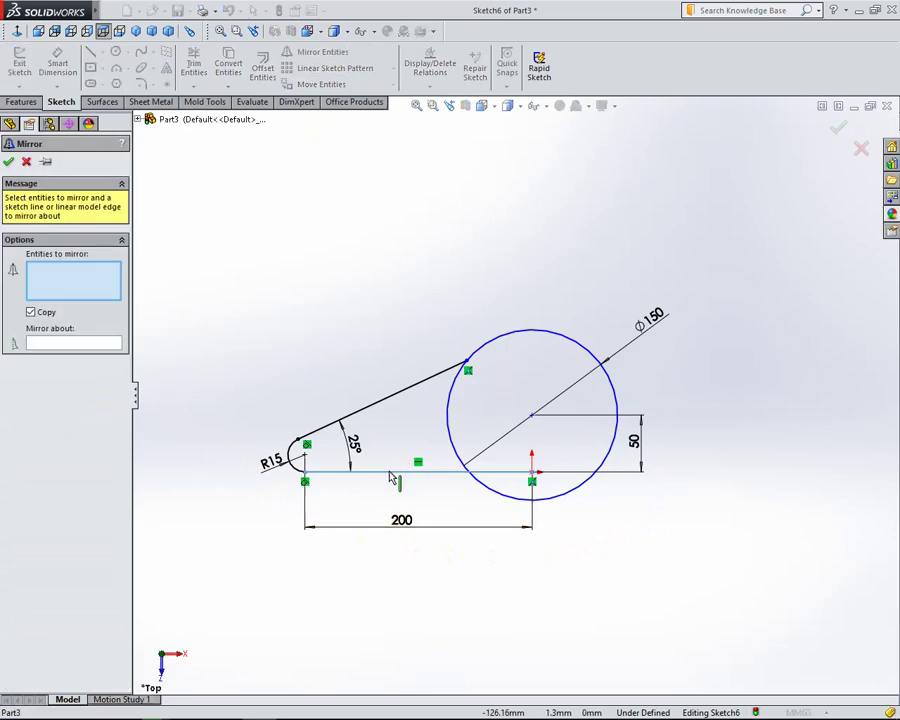
left_click(299, 470)
left_click(368, 411)
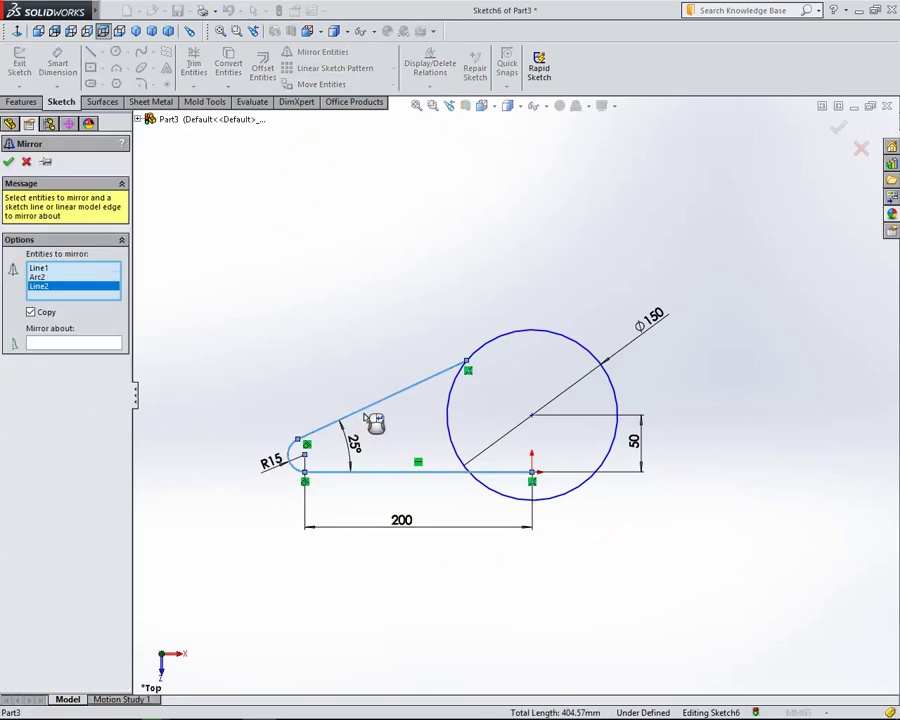
key("Escape")
Draw a vertical centreline from the circle centre straight down through the origin.
left_click(102, 52)
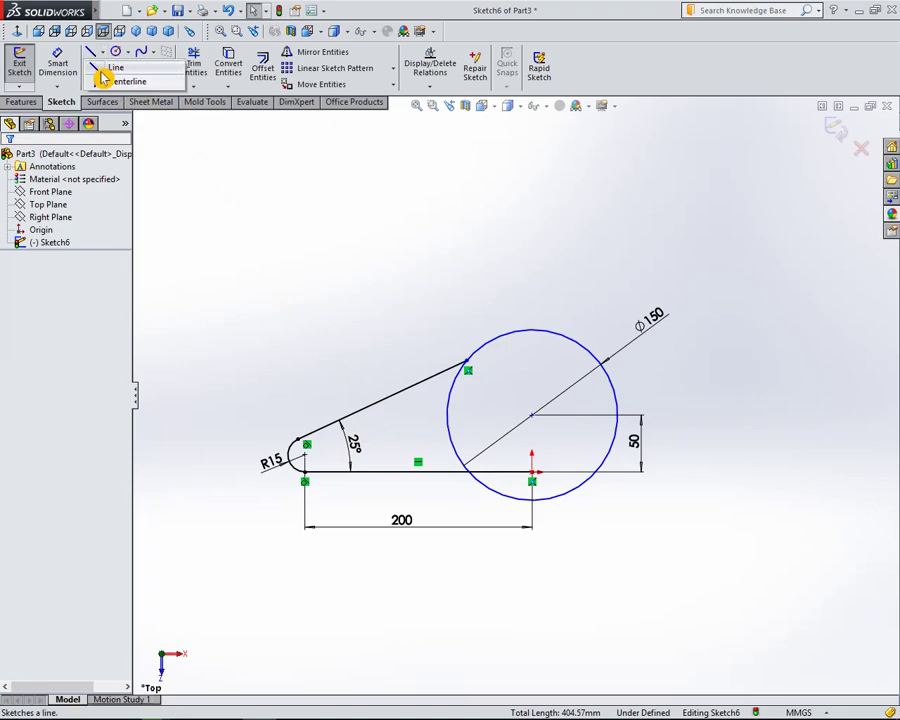
left_click(100, 80)
left_click(532, 416)
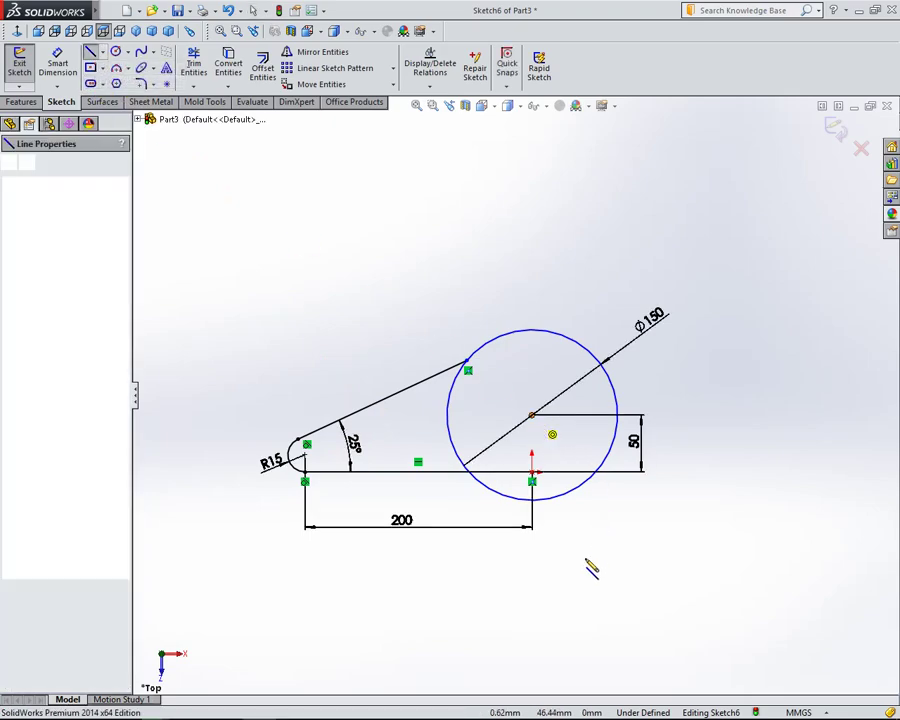
left_click(532, 570)
key("Escape")
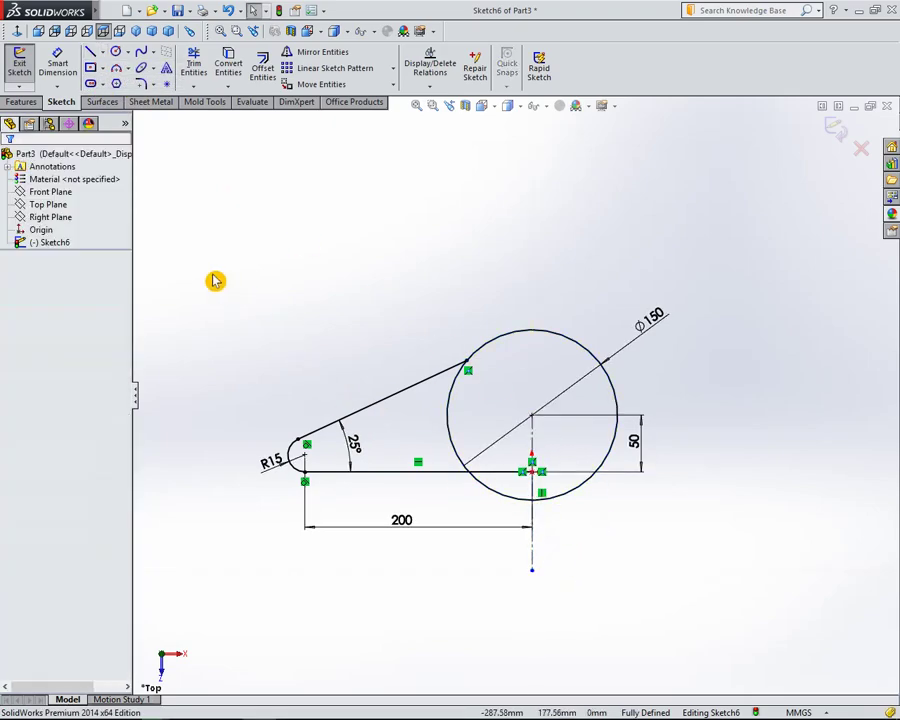
left_click(318, 52)
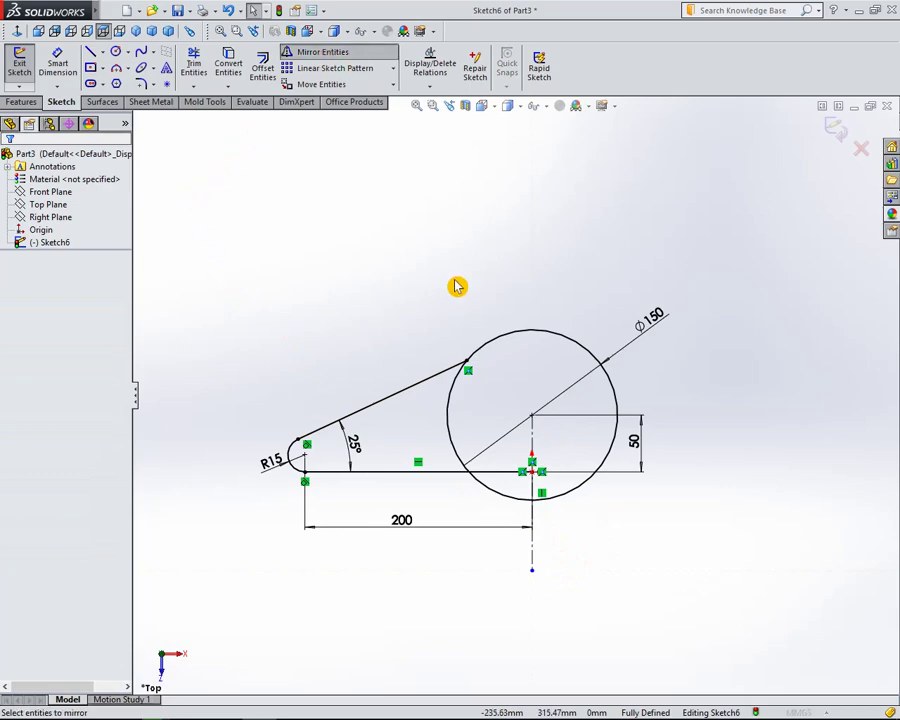
Mirror Line1, the R15 arc and Line2 about the vertical centreline.
left_click(402, 472)
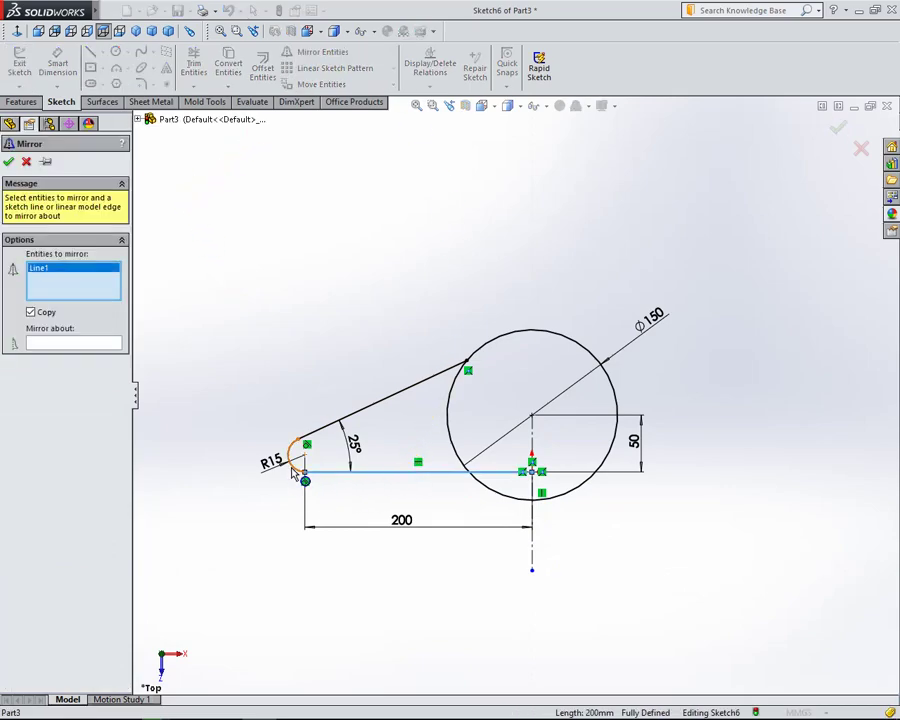
left_click(293, 468)
left_click(364, 410)
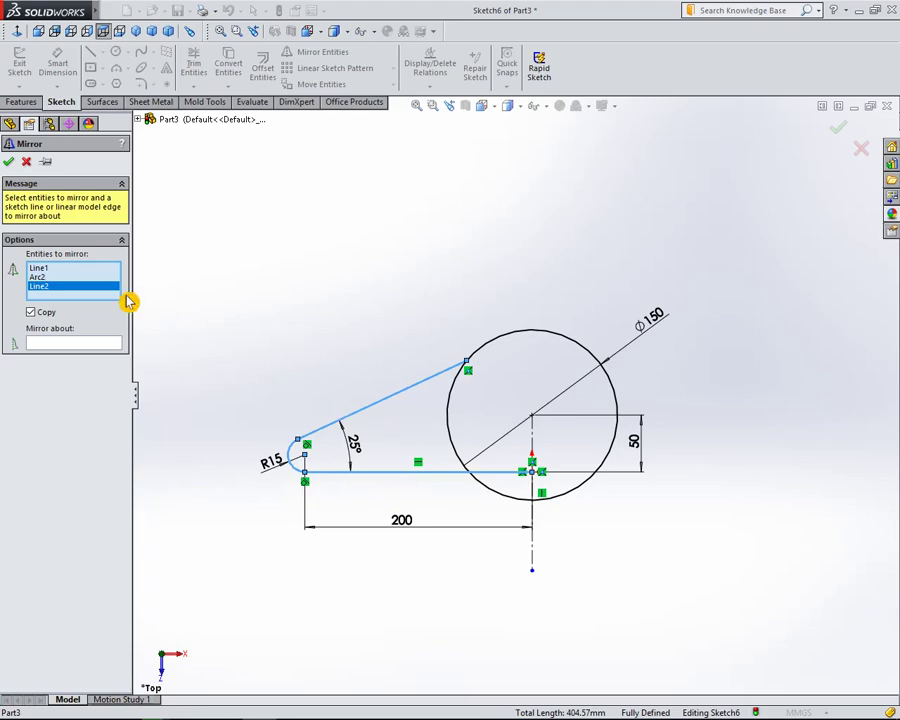
left_click(76, 346)
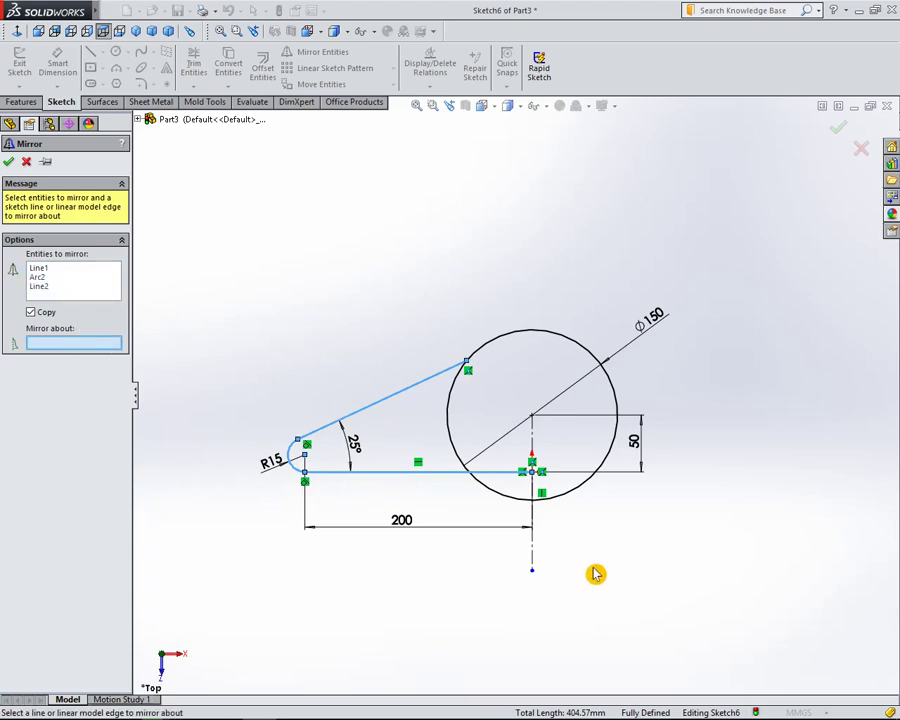
left_click(533, 565)
left_click(10, 163)
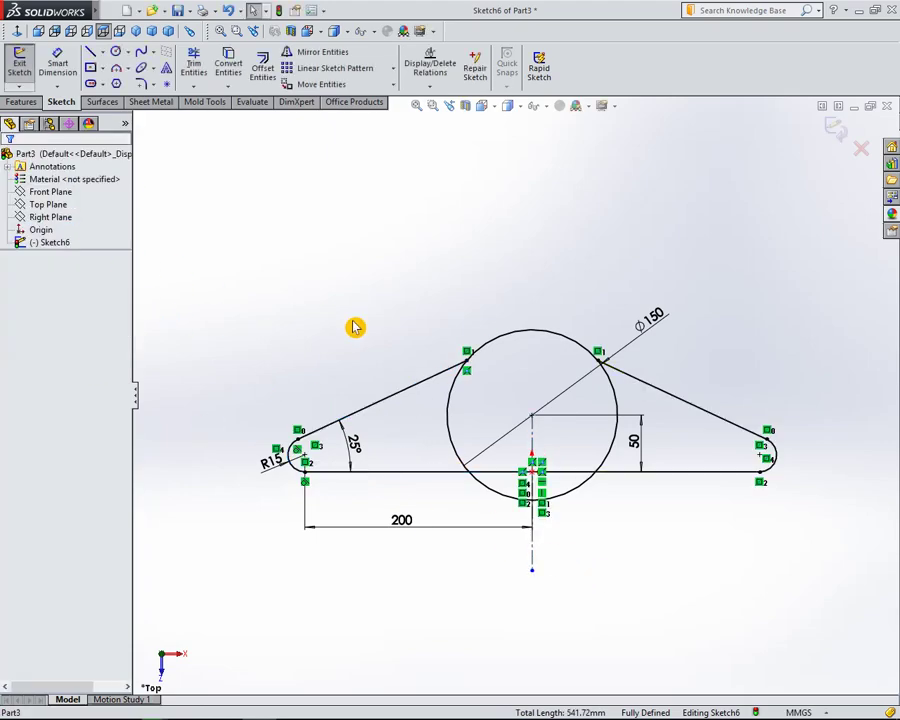
Power-trim the circle's lower portions, keeping only its top arc, and delete the centreline.
left_click(196, 72)
mouse_move(345, 421)
left_mouse_down()
mouse_move(588, 494)
mouse_move(557, 510)
mouse_move(494, 488)
left_mouse_up()
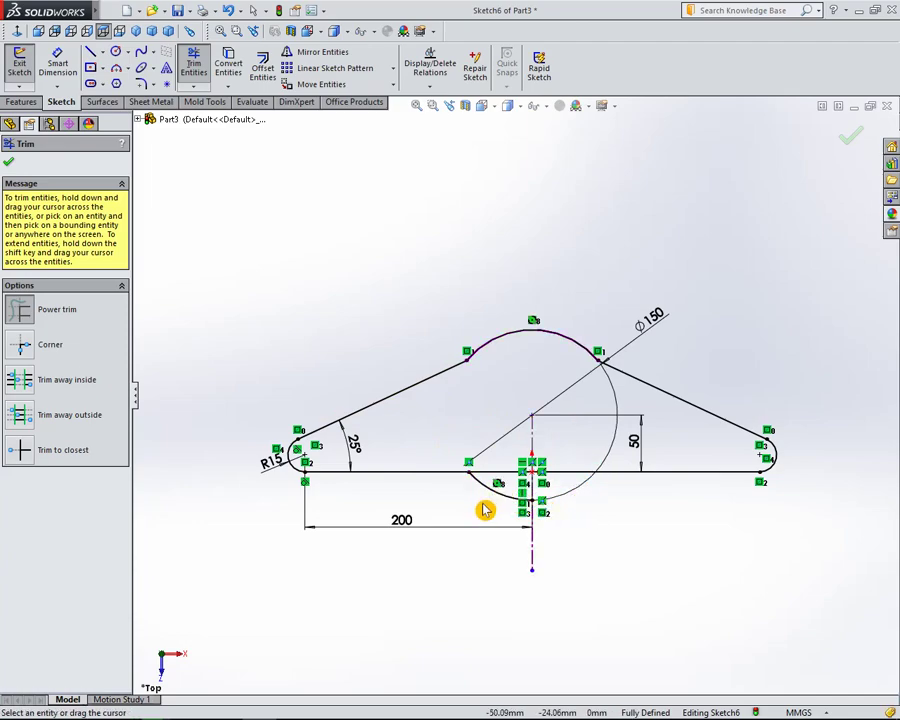
left_click(493, 490)
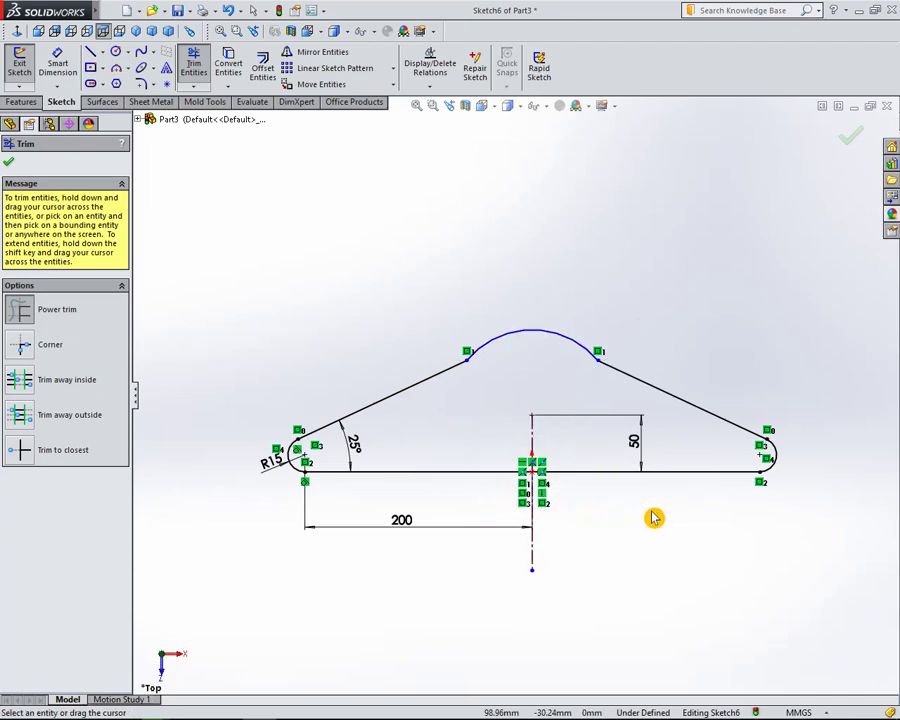
key("Escape")
left_click(533, 553)
key("Delete")
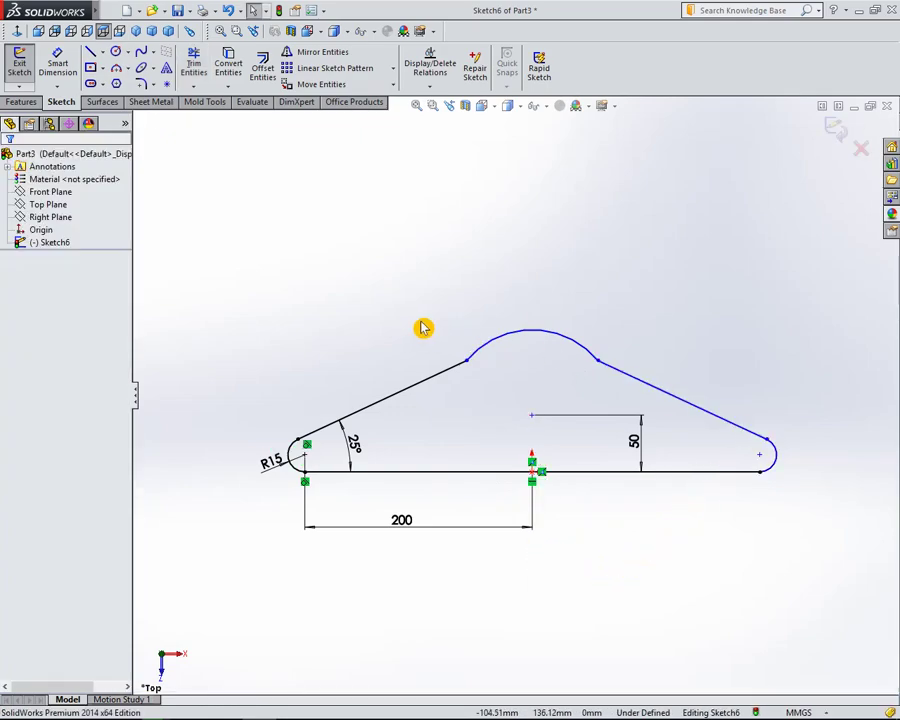
Fillet the left and right slanted-line-to-top-arc corners with 100 mm radius.
left_click(142, 85)
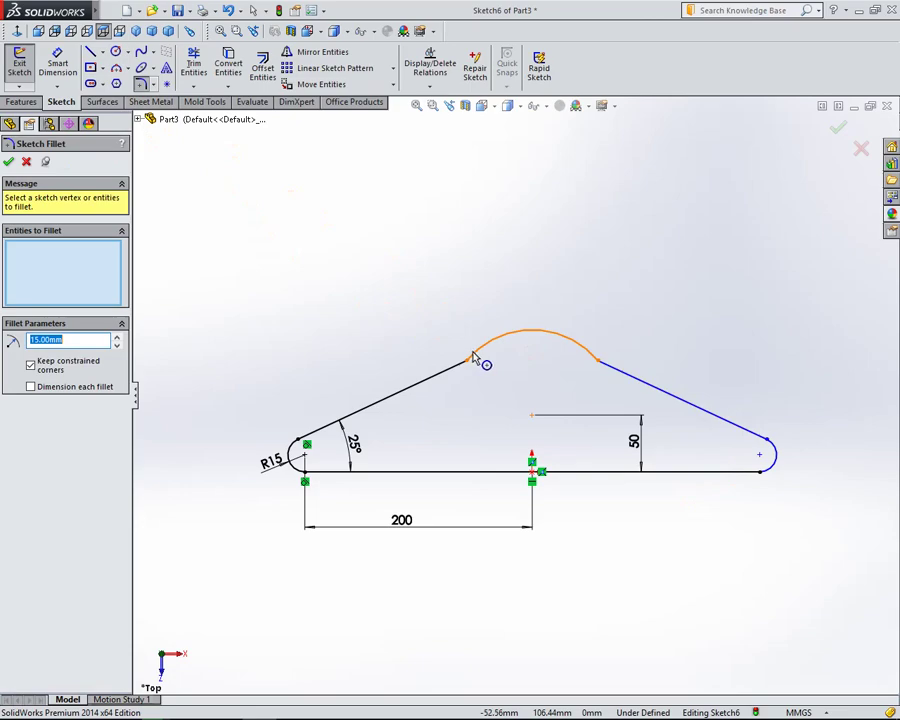
left_click(478, 357)
left_click(434, 378)
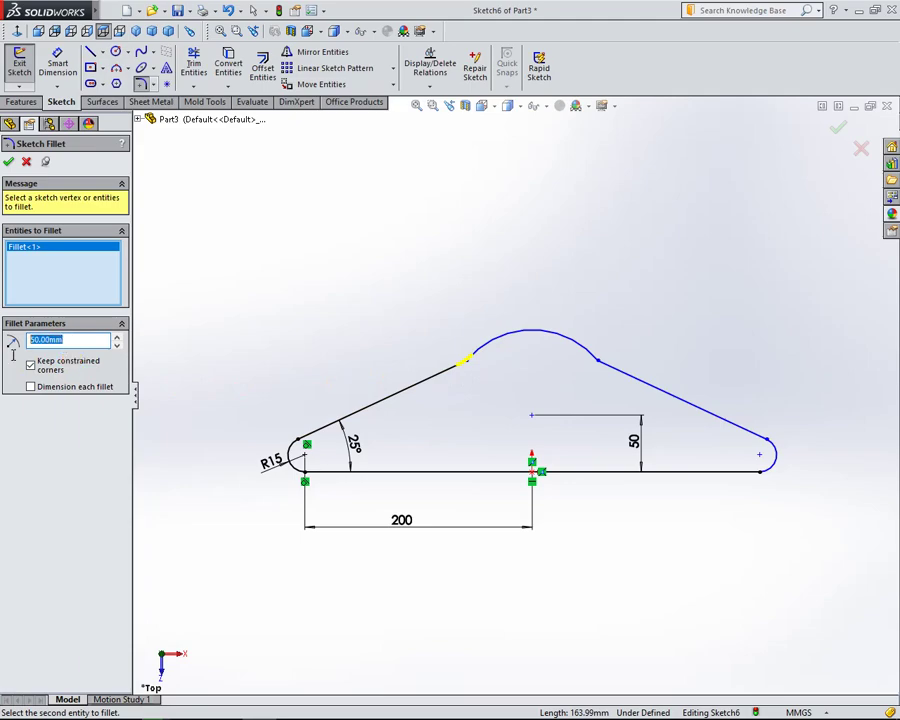
type("100")
key("Return")
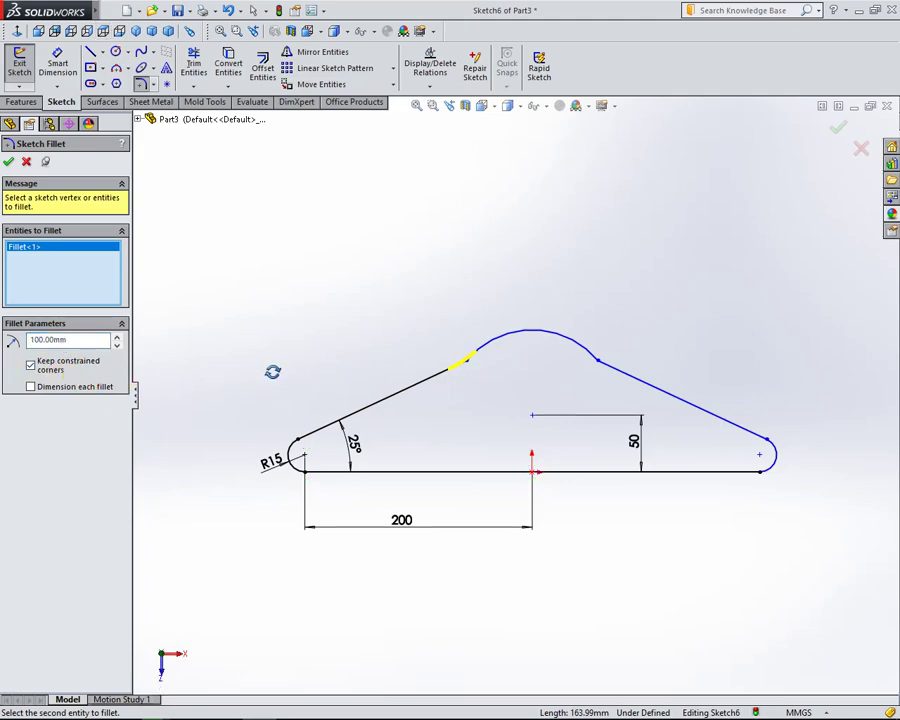
left_click(9, 163)
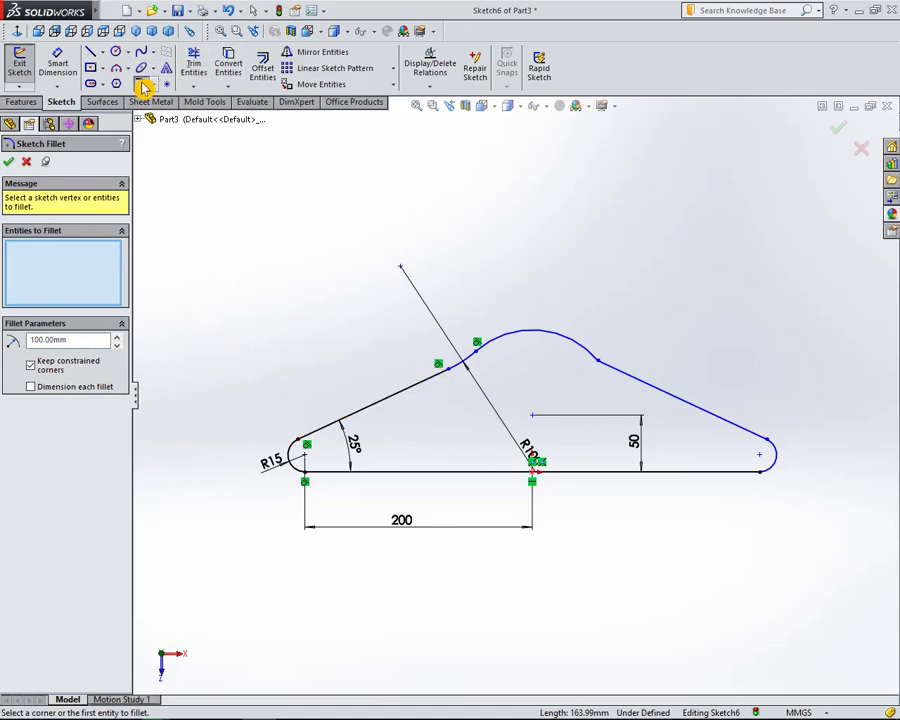
left_click(9, 123)
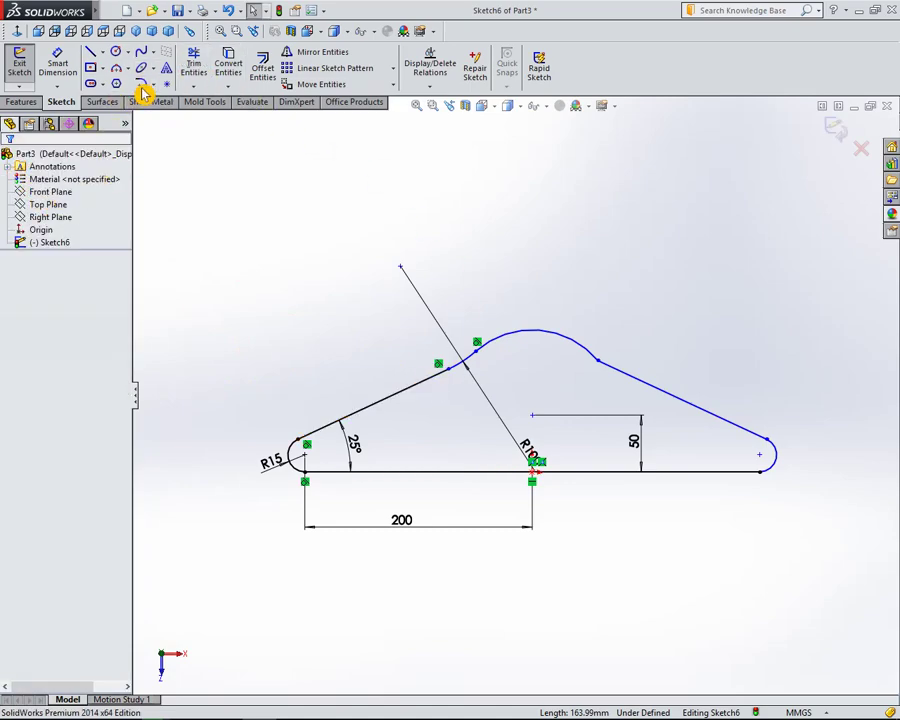
left_click(634, 379)
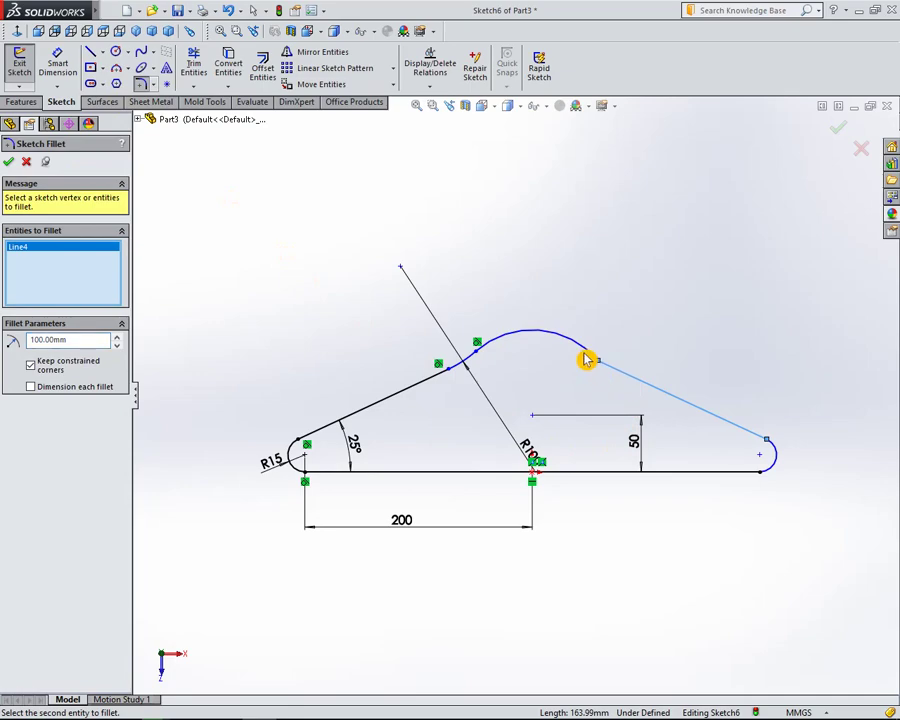
left_click(576, 348)
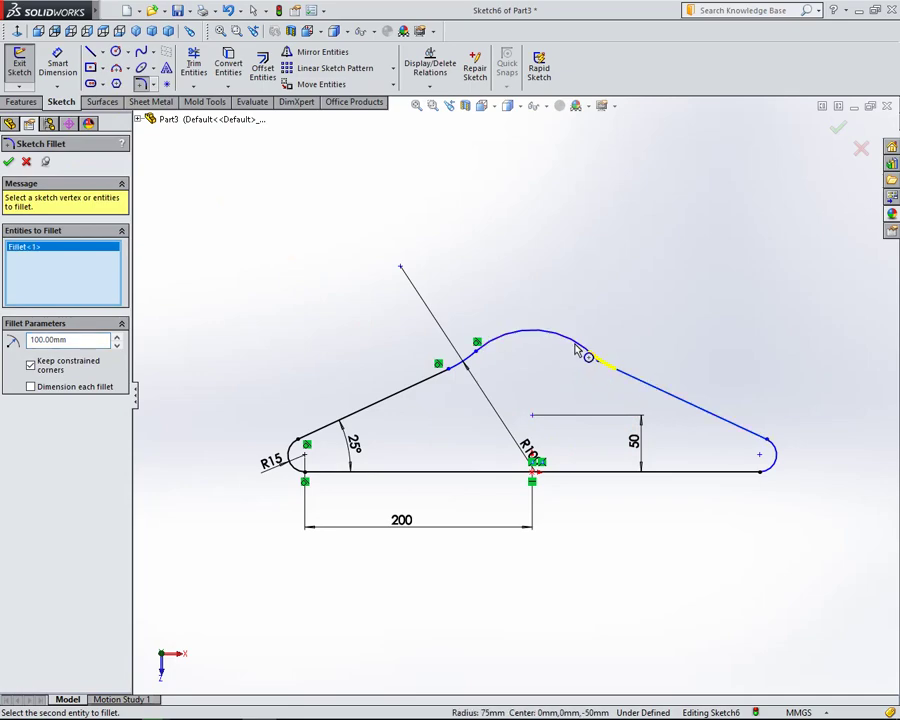
left_click(8, 161)
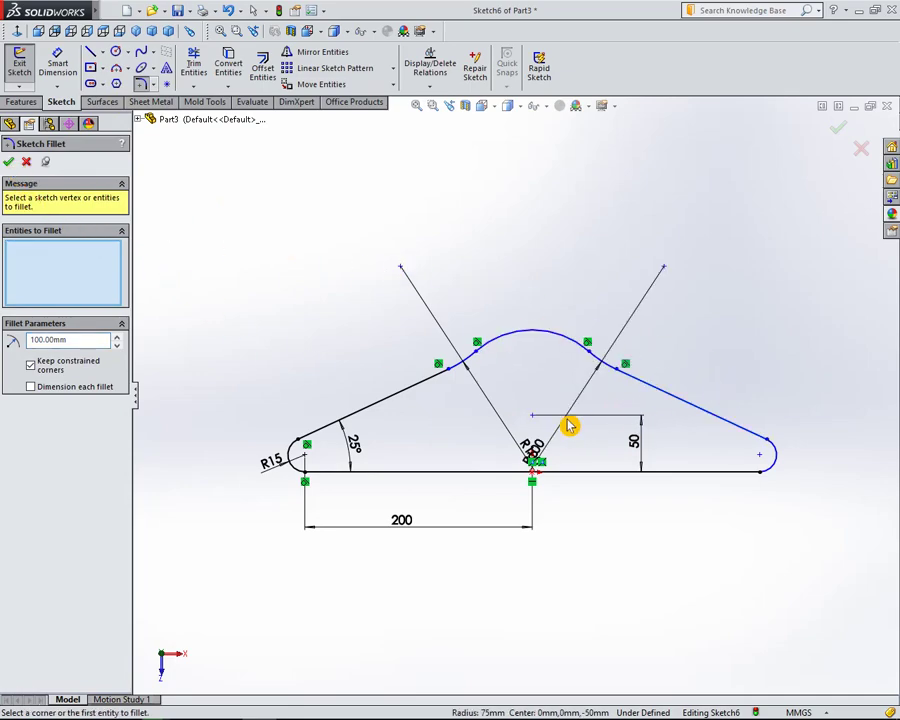
left_click(11, 163)
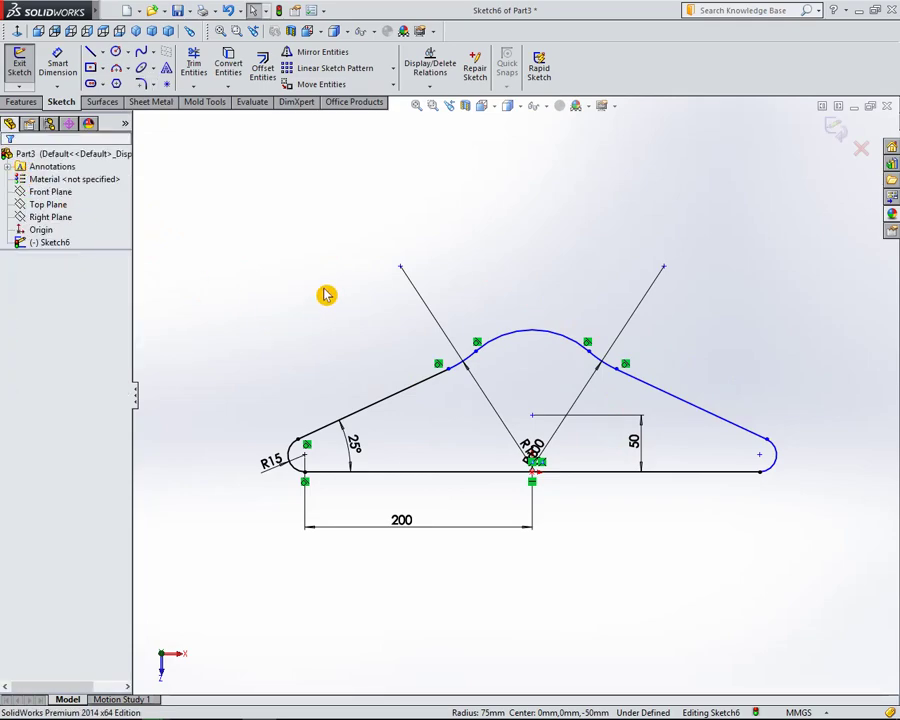
Deselect the R100 dimension, exit the hanger outline sketch, and clear the selection.
right_click(298, 240)
left_click(466, 406)
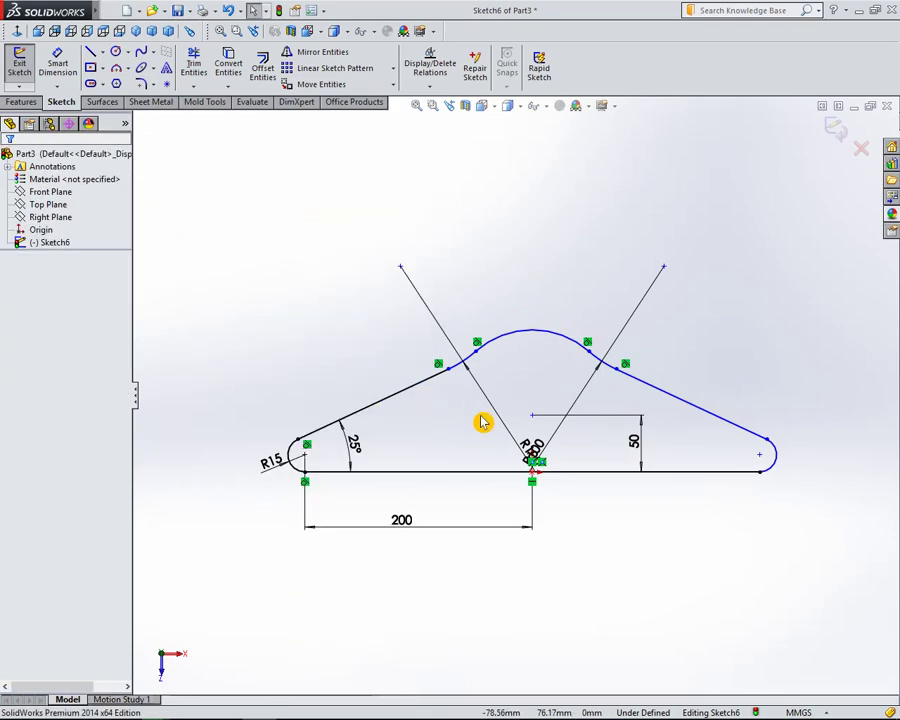
left_click(505, 428)
right_click(505, 428)
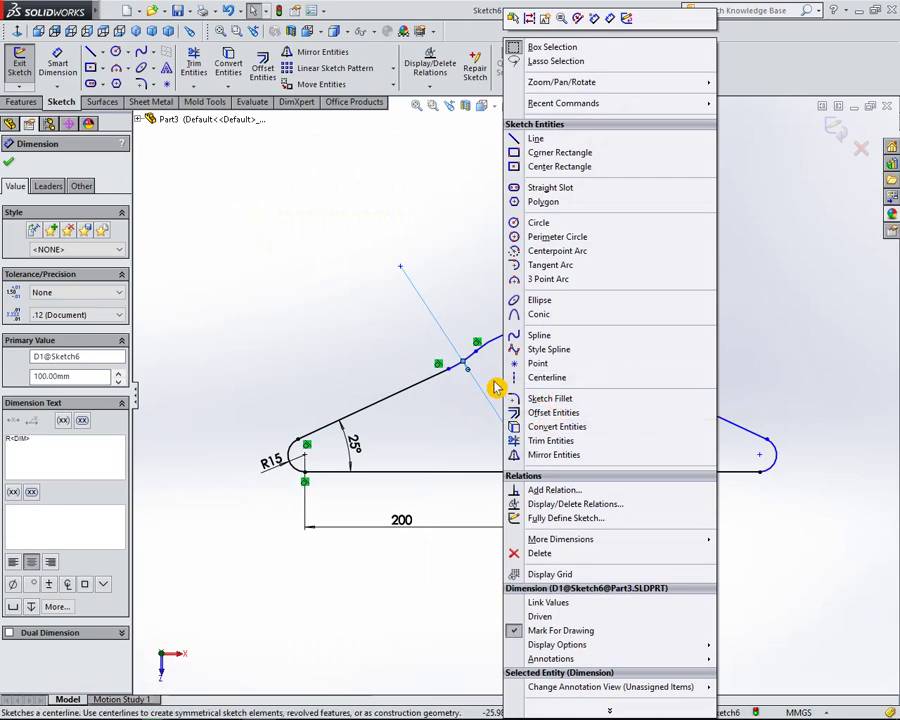
left_click(538, 17)
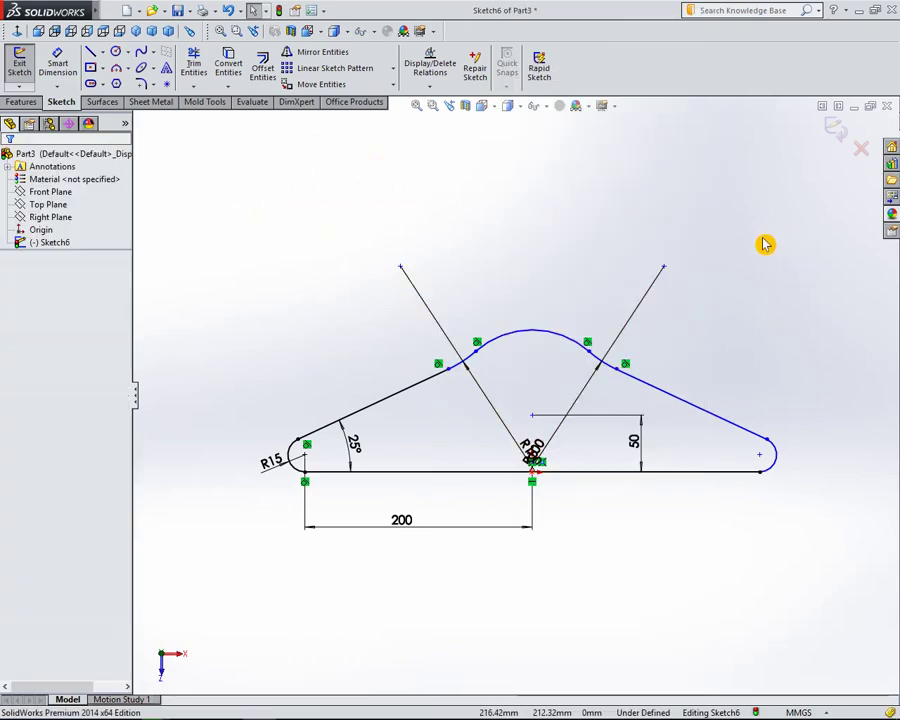
left_click(834, 129)
middle_click_drag(596, 439, 583, 347)
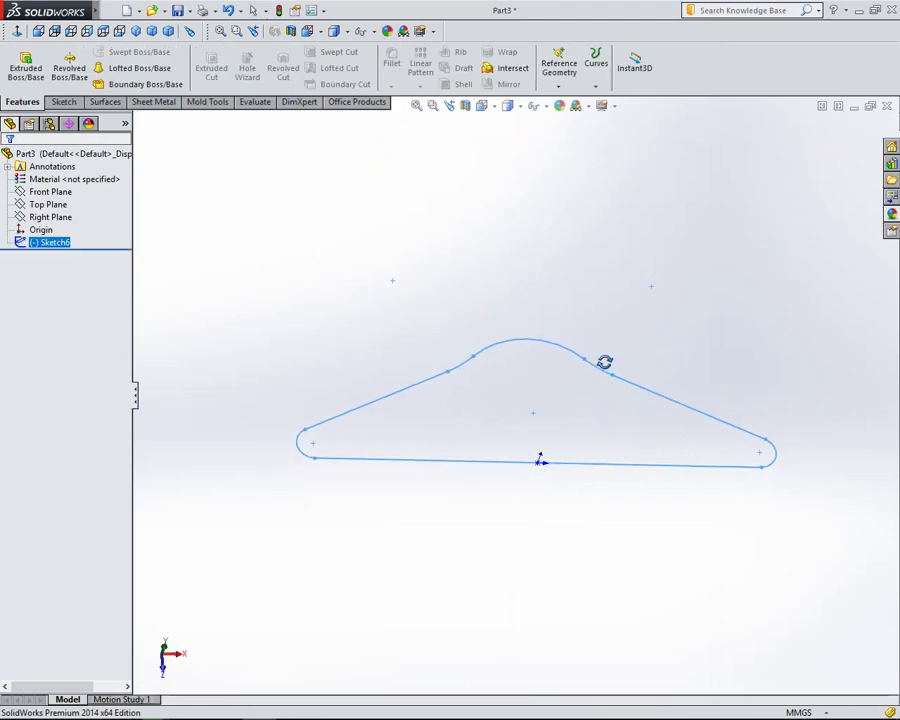
left_click(366, 269)
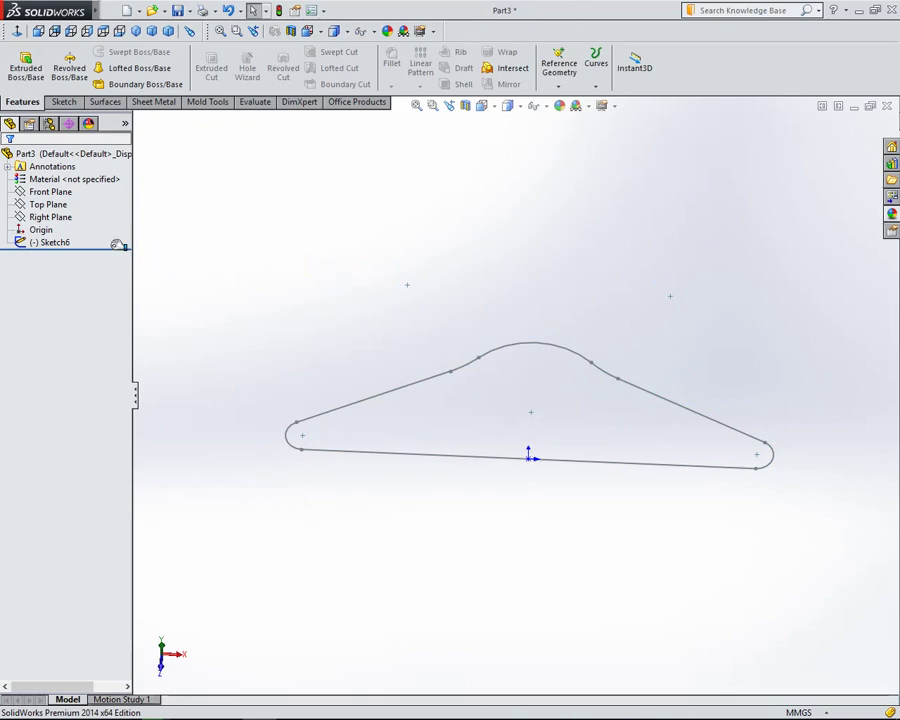
Start a sketch on the Right Plane and draw a circle centred on the origin.
left_click(64, 219)
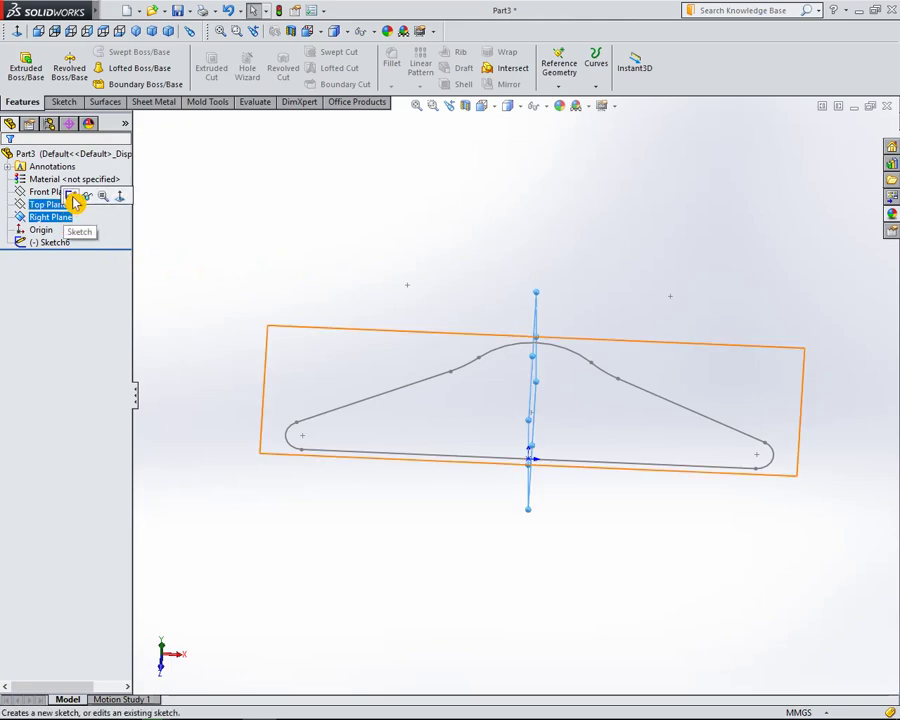
left_click(72, 198)
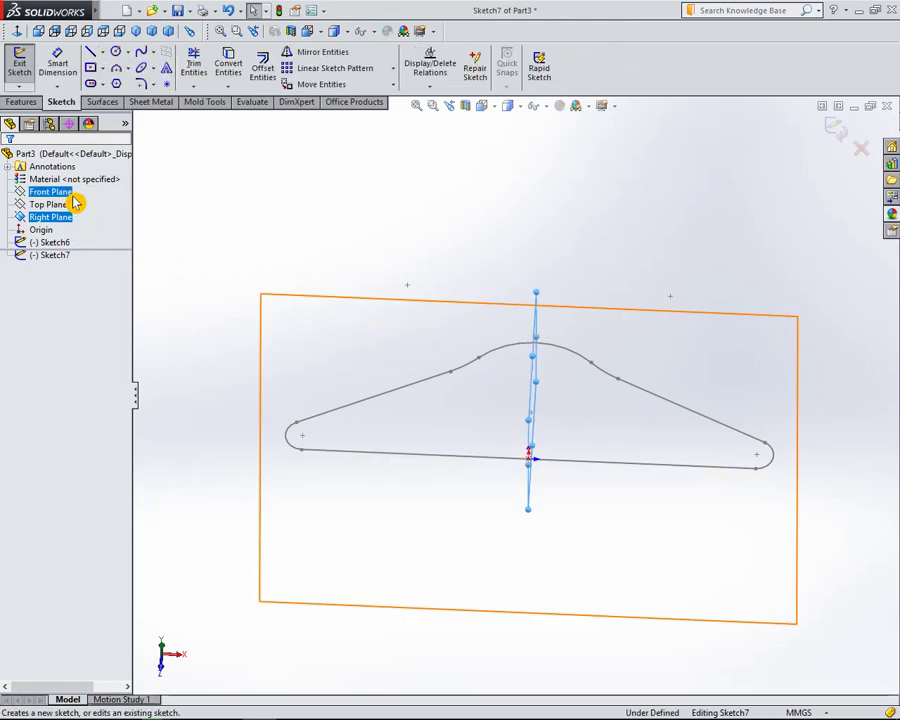
left_click(120, 58)
middle_click_drag(484, 468, 554, 480)
scroll(520, 447, "down", 5)
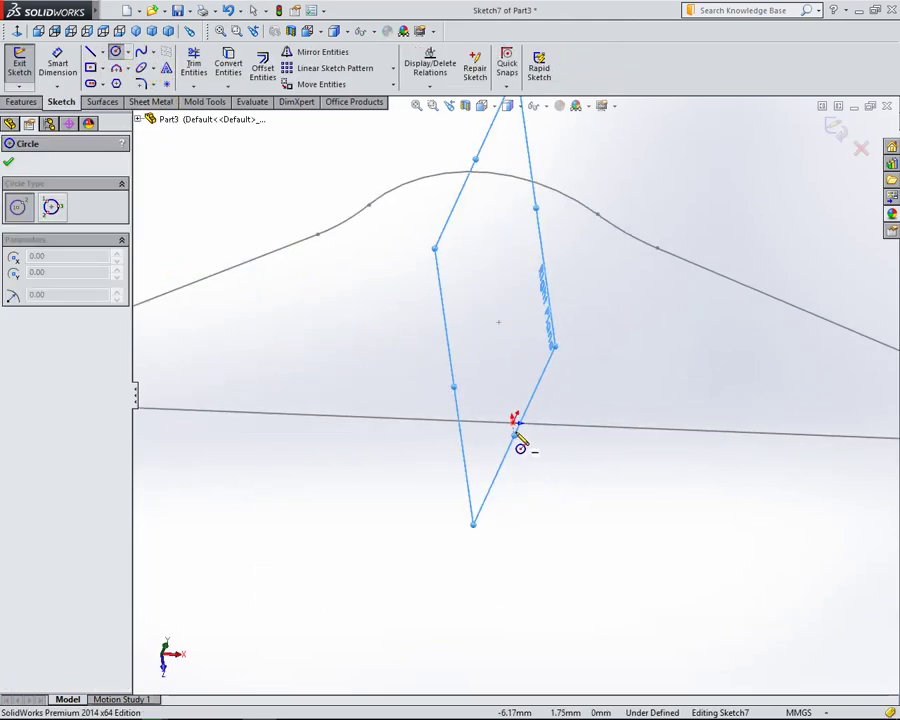
left_click(513, 424)
left_click(536, 466)
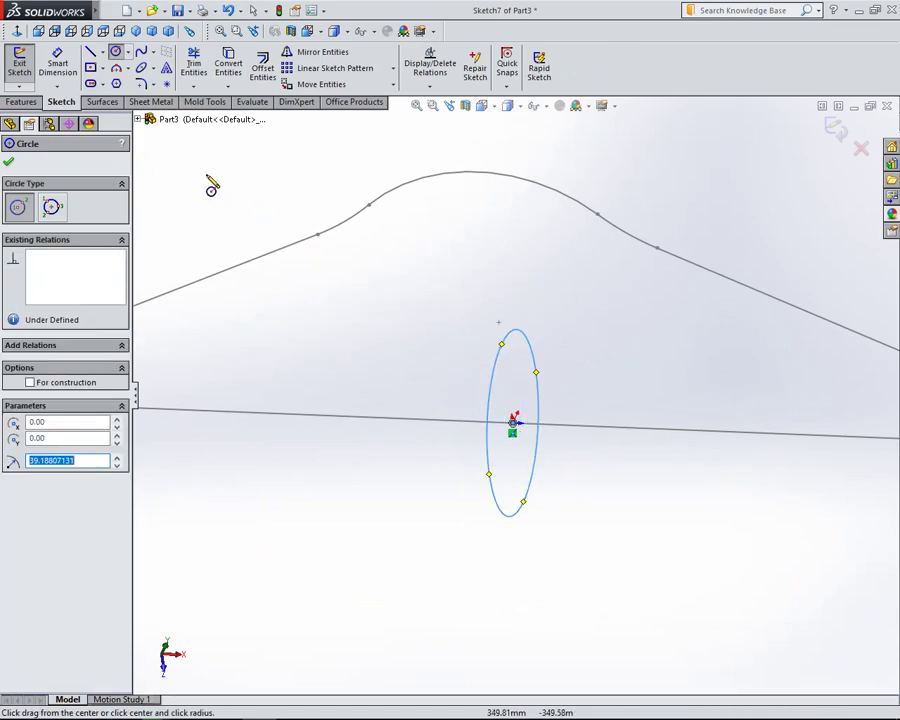
Add a diameter dimension to the new circle.
right_click(214, 192)
left_click(239, 178)
mouse_move(245, 194)
middle_mouse_down()
mouse_move(327, 300)
mouse_move(436, 368)
middle_mouse_up()
left_click(58, 62)
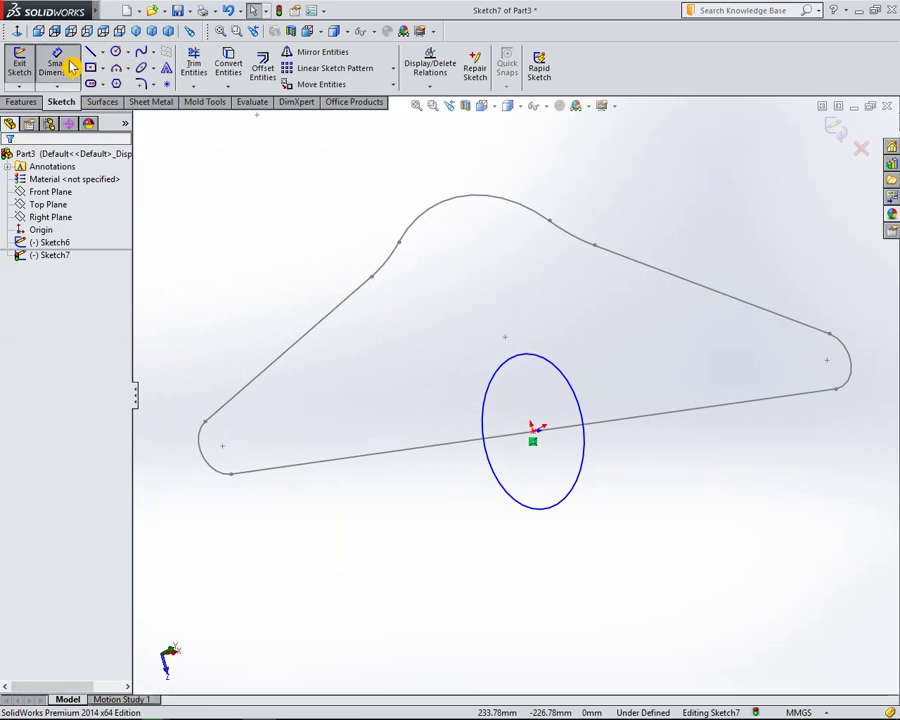
left_click(568, 506)
left_click(624, 516)
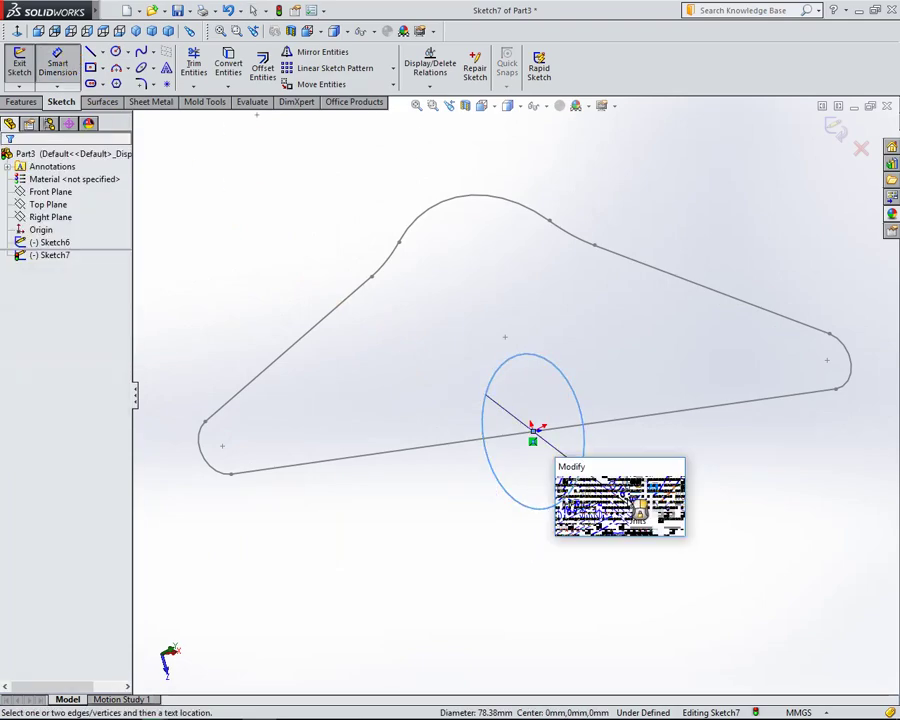
Set the circle's diameter to 7 mm and exit Sketch7.
type("7.00mm")
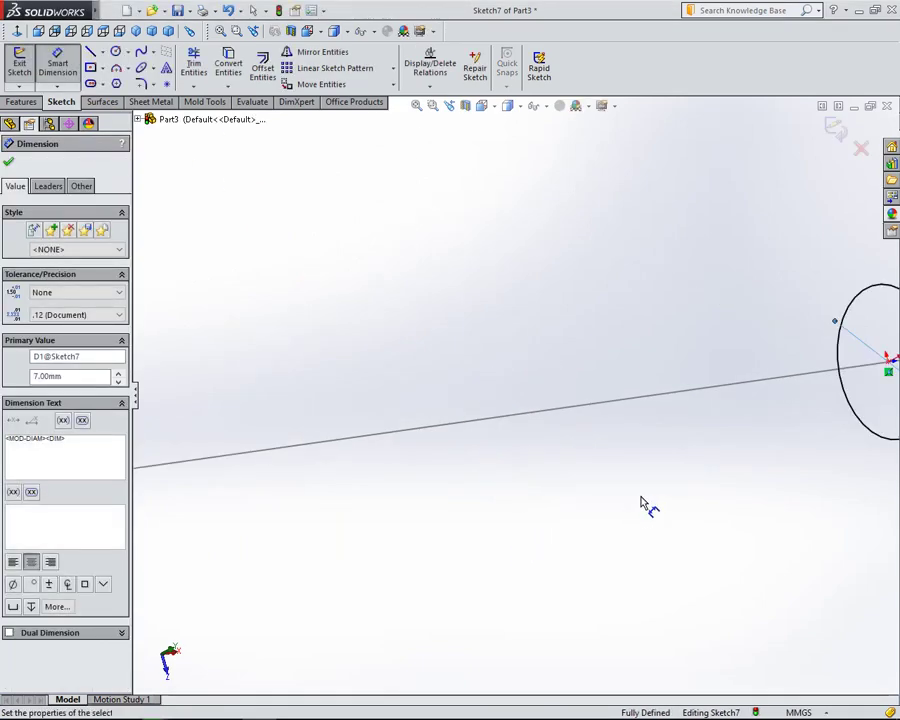
scroll(545, 348, "down", 2)
right_click(698, 153)
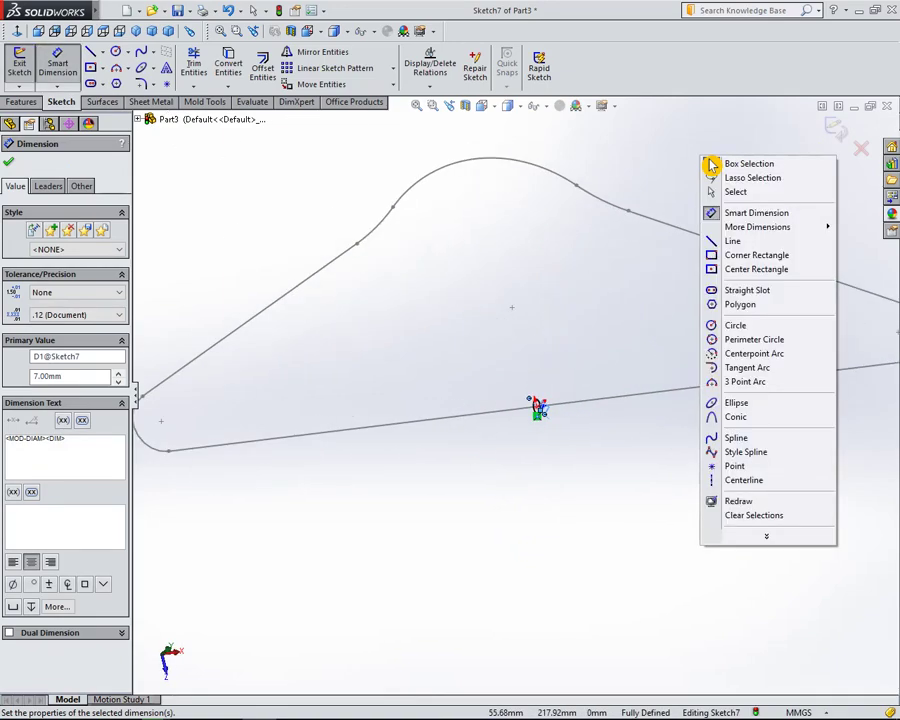
left_click(737, 193)
left_click(834, 127)
mouse_move(714, 320)
middle_mouse_down()
mouse_move(704, 354)
mouse_move(714, 408)
middle_mouse_up()
left_click(710, 444)
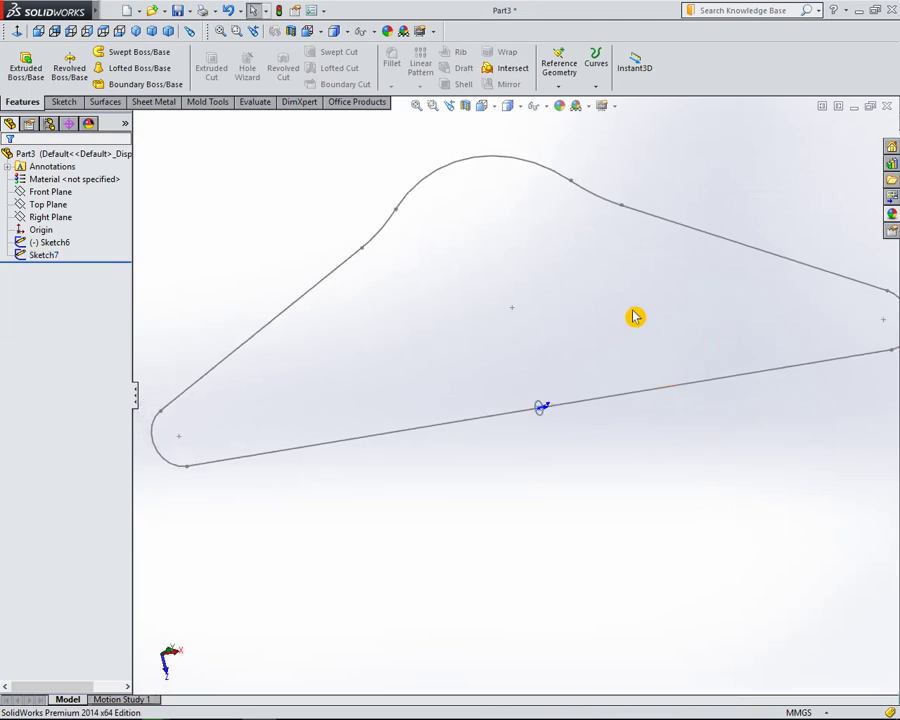
Sweep the Sketch7 circle along the Sketch6 hanger outline to create Sweep1.
left_click(150, 54)
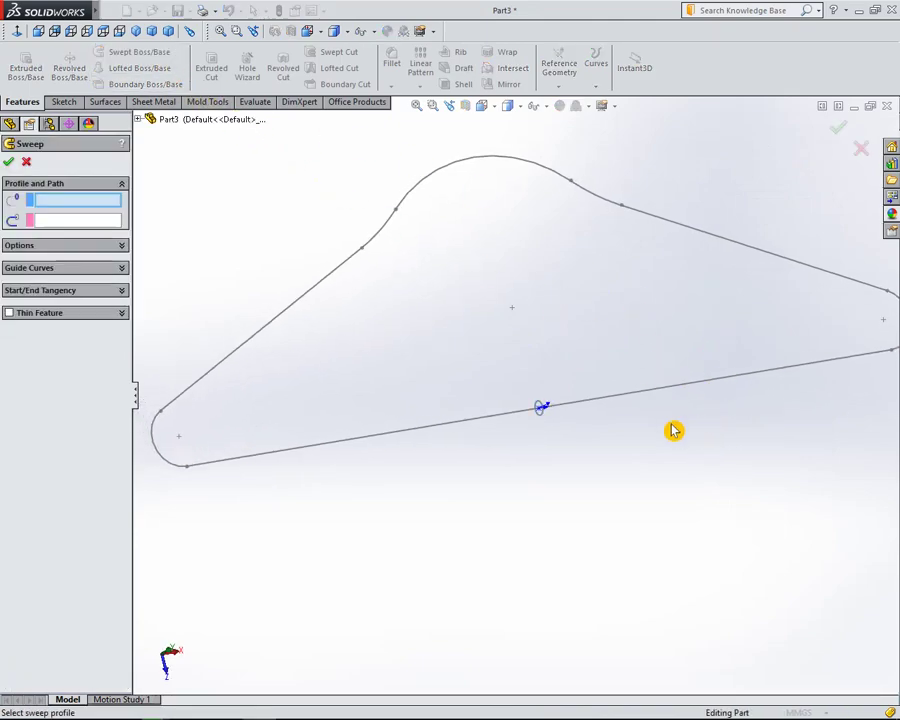
left_click(541, 417)
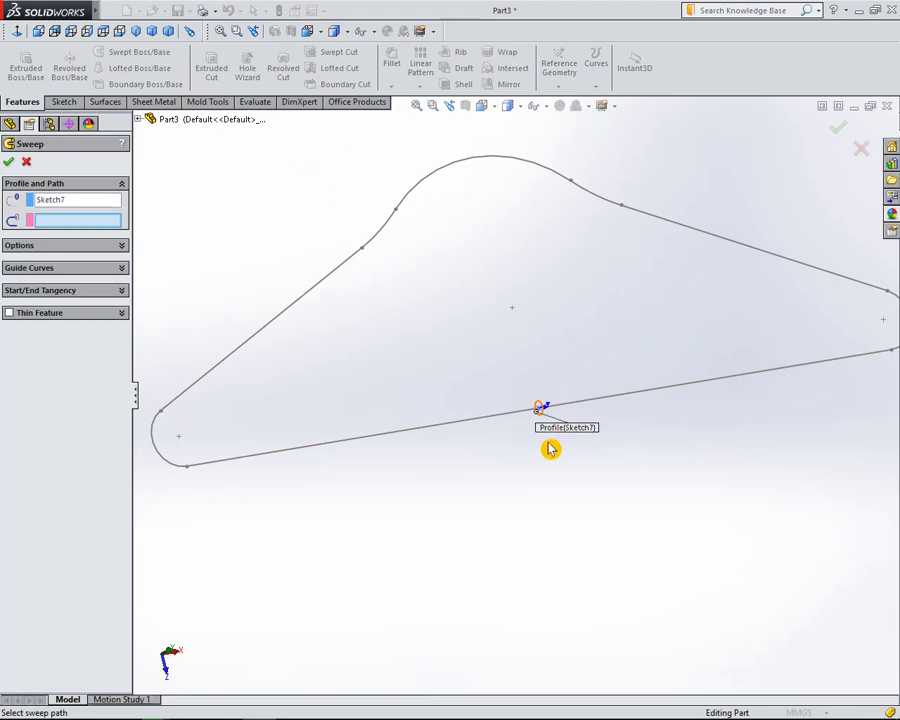
left_click(497, 422)
scroll(643, 344, "down", 3)
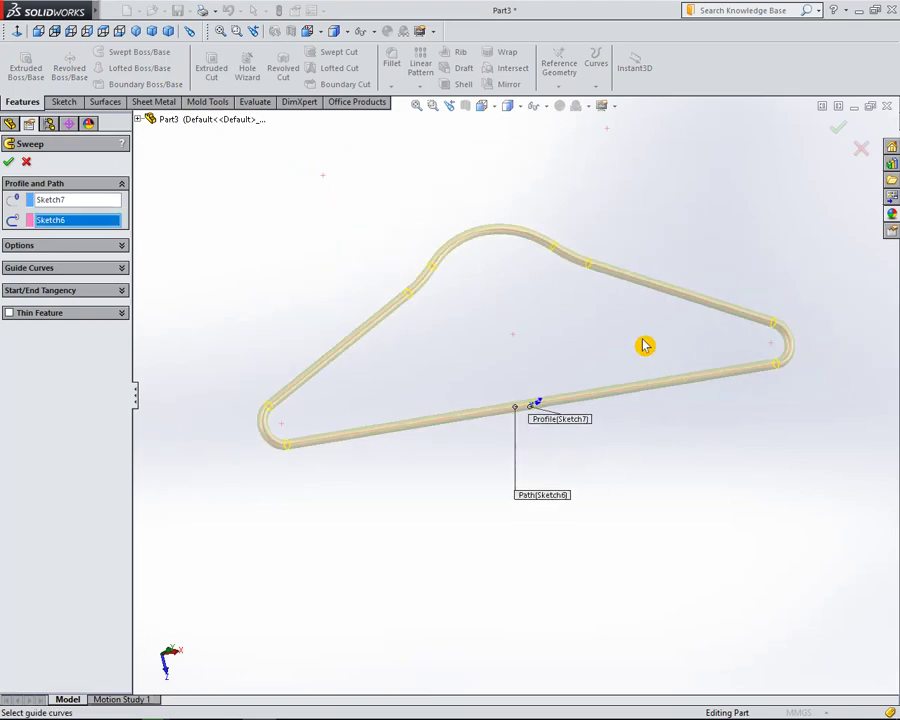
middle_click_drag(629, 267, 627, 259)
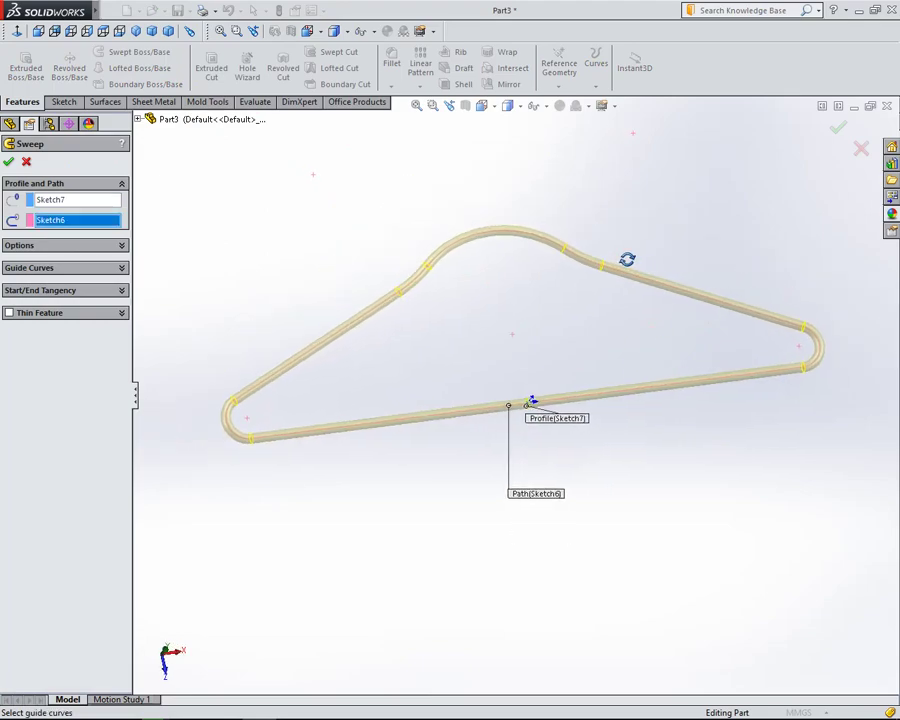
left_click(9, 161)
scroll(591, 360, "down", 2)
mouse_move(436, 480)
middle_mouse_down()
mouse_move(396, 396)
mouse_move(620, 382)
mouse_move(630, 458)
middle_mouse_up()
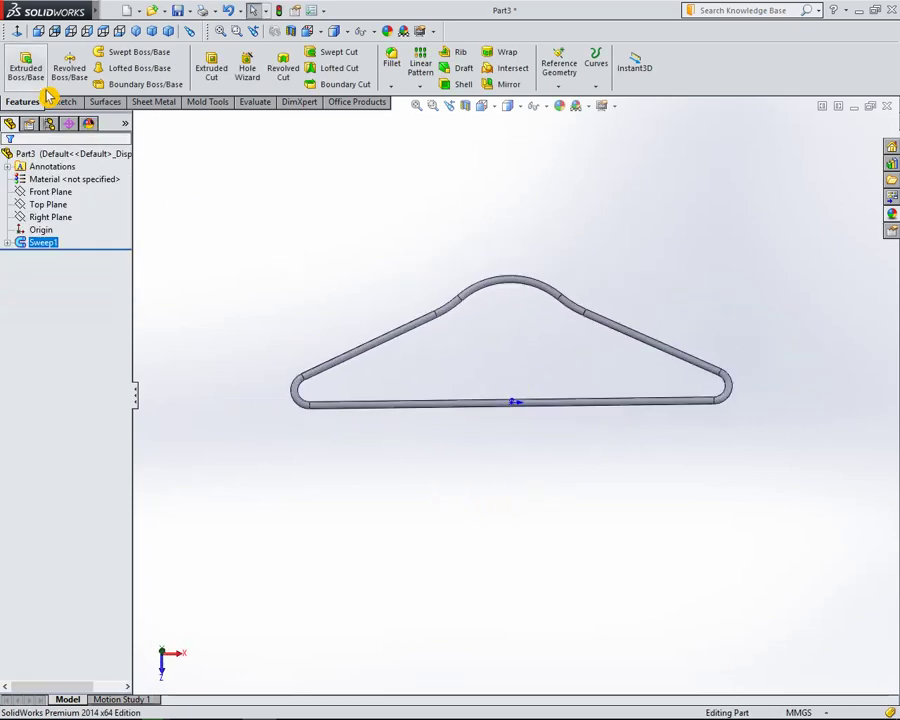
Orbit and zoom around the solid hanger to inspect it from several angles.
key("ctrl+4")
middle_click_drag(295, 253, 302, 437)
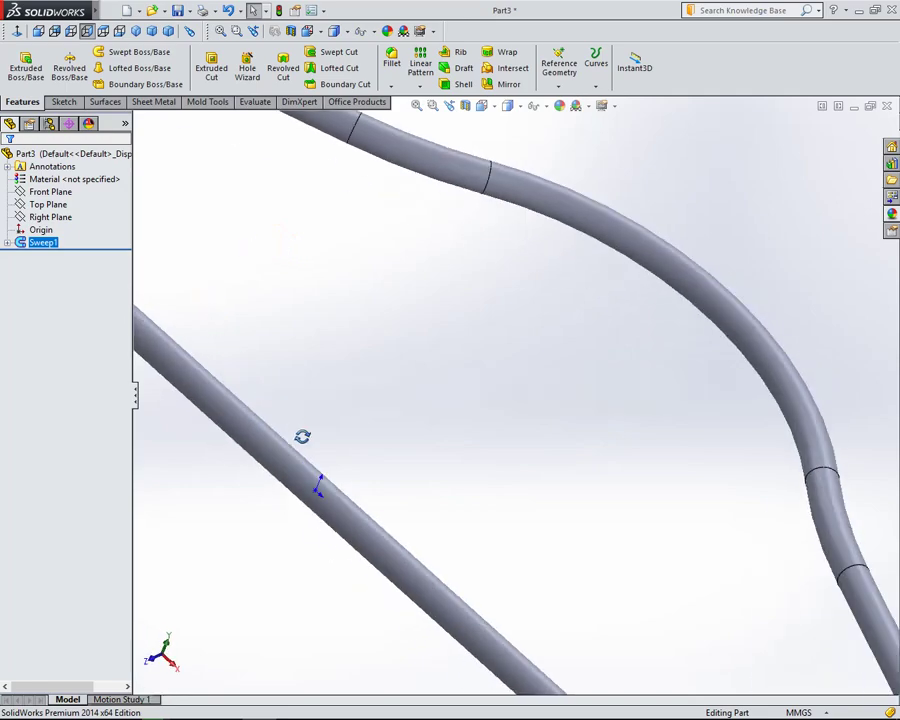
scroll(514, 482, "down", 5)
scroll(552, 452, "down", 3)
mouse_move(552, 452)
middle_mouse_down()
mouse_move(473, 290)
mouse_move(438, 253)
mouse_move(344, 293)
middle_mouse_up()
mouse_move(779, 442)
middle_mouse_down()
mouse_move(758, 324)
mouse_move(417, 430)
mouse_move(422, 474)
middle_mouse_up()
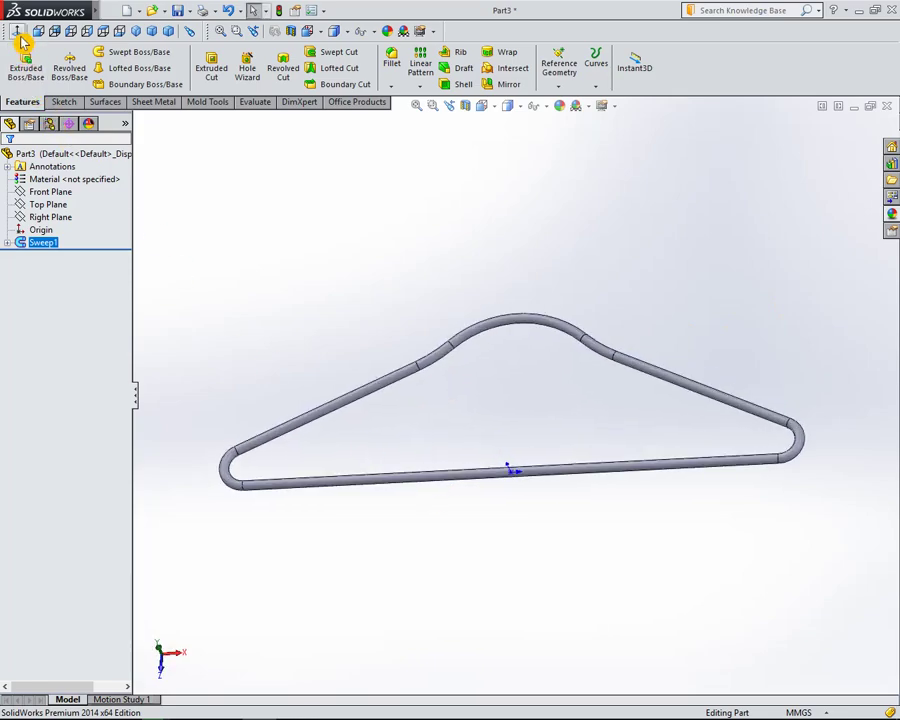
left_click(18, 34)
mouse_move(138, 234)
middle_mouse_down()
mouse_move(366, 580)
mouse_move(385, 472)
middle_mouse_up()
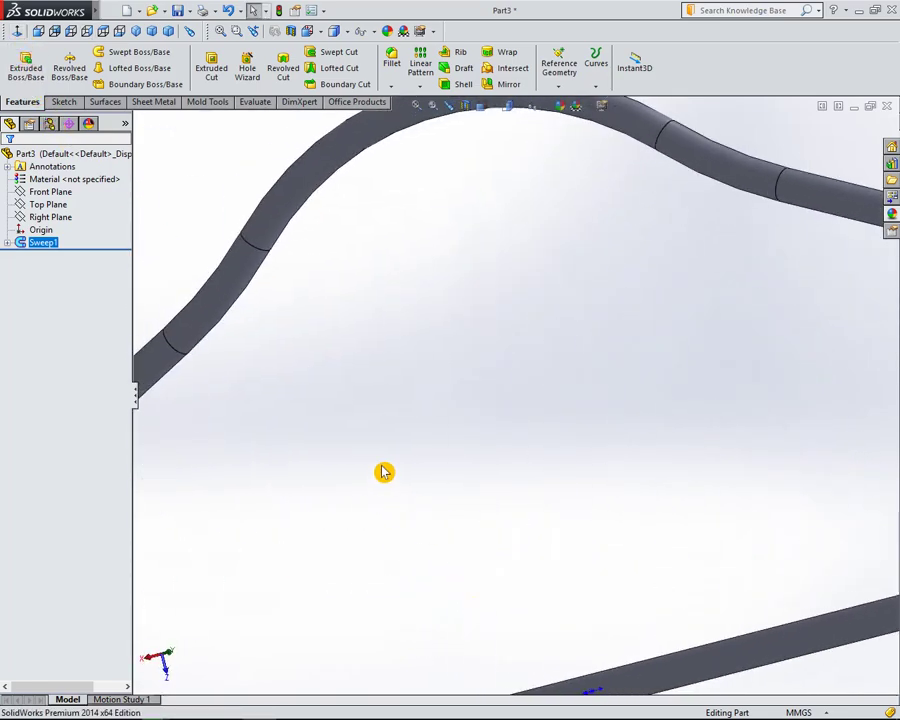
scroll(386, 440, "up", 5)
middle_click_drag(338, 279, 400, 243)
mouse_move(453, 557)
middle_mouse_down()
mouse_move(394, 470)
mouse_move(542, 476)
mouse_move(560, 560)
middle_mouse_up()
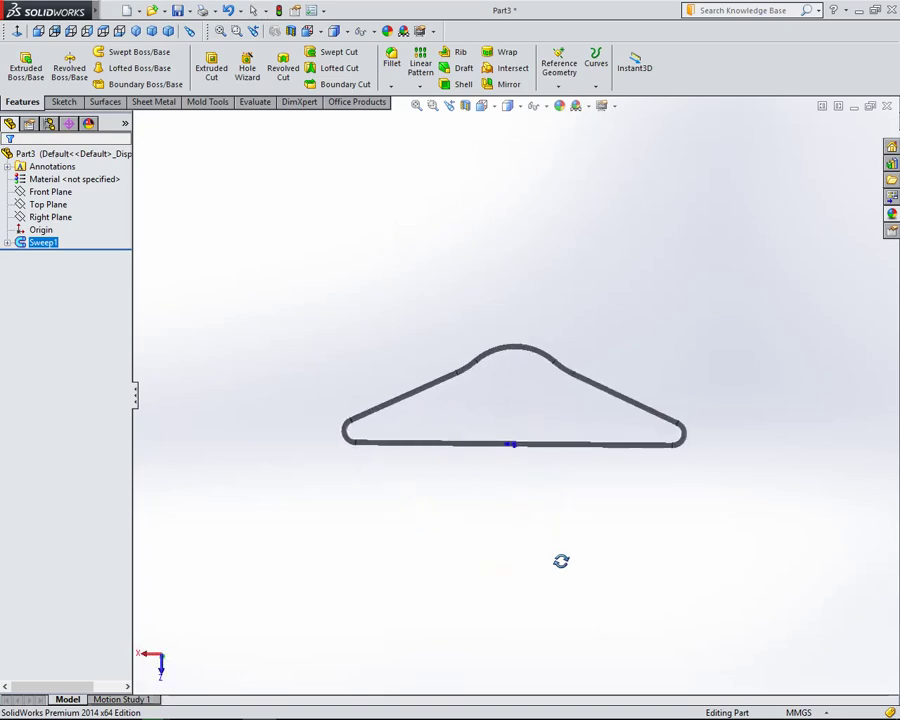
Switch to the Right then Top view, zoom into the raised middle curve, and show the Sketch tools.
left_click(17, 35)
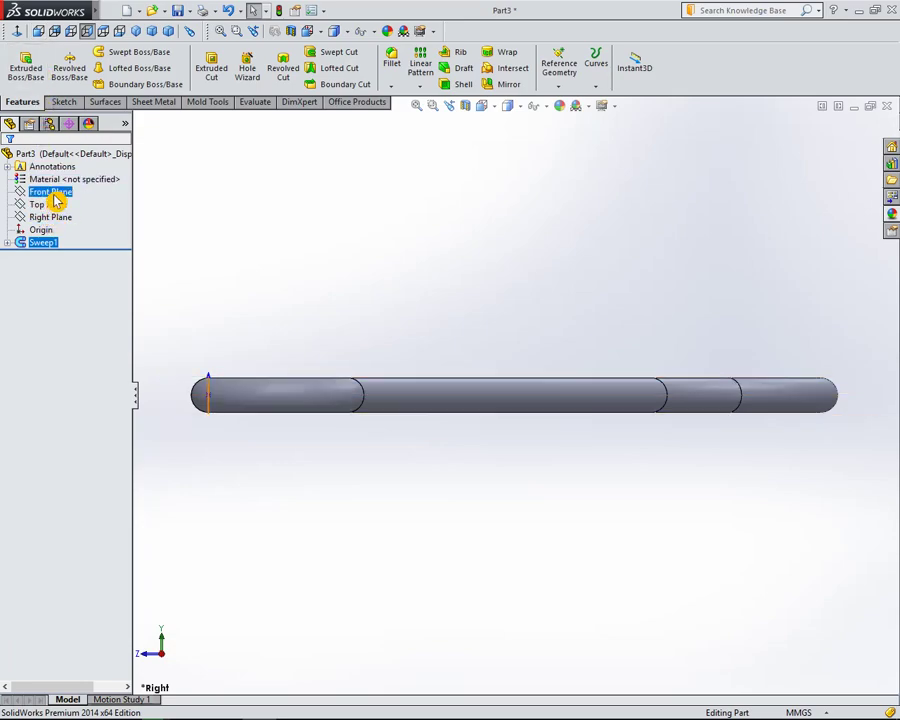
left_click(103, 31)
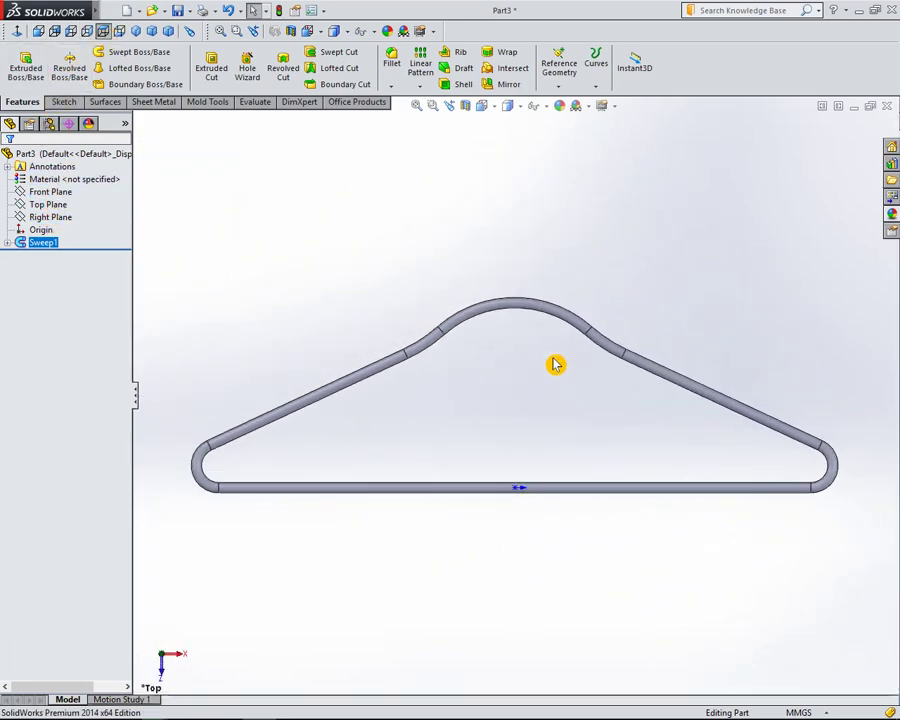
scroll(551, 308, "down", 2)
scroll(478, 424, "down", 3)
scroll(500, 292, "down", 3)
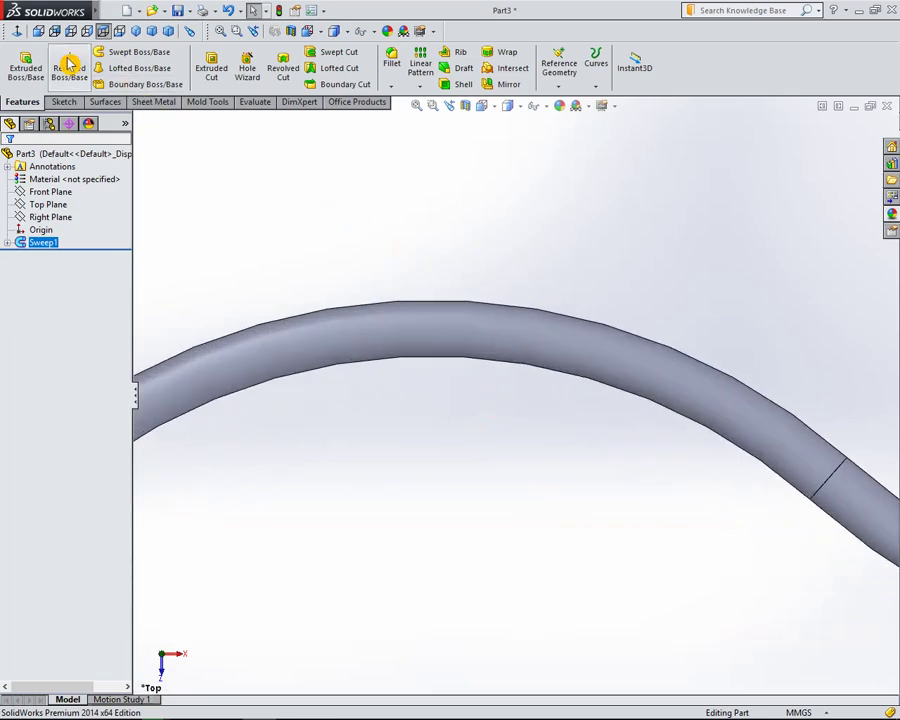
left_click(72, 106)
scroll(332, 282, "up", 2)
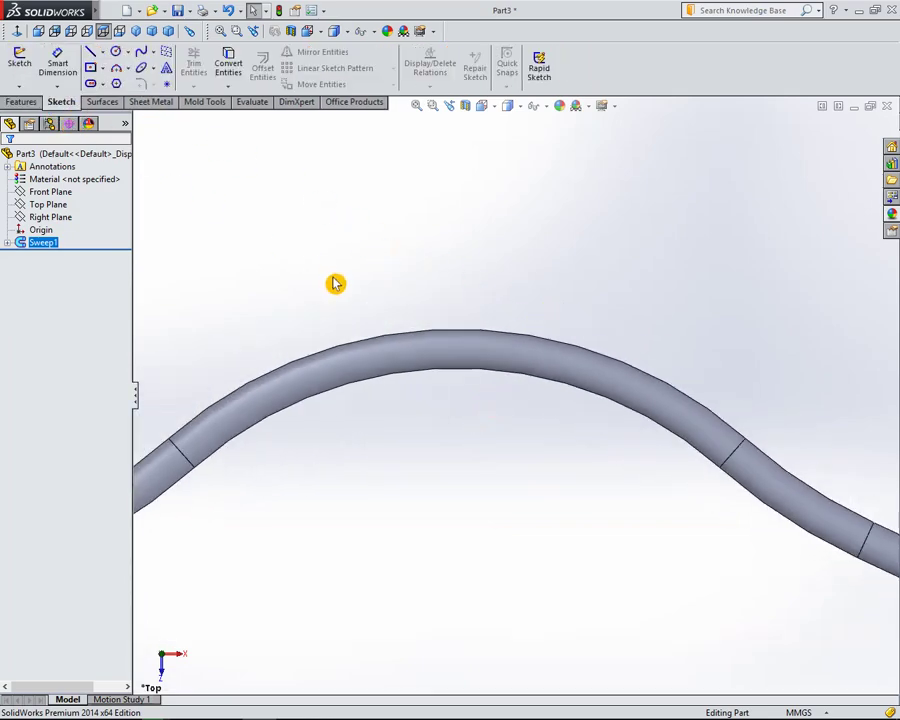
Select the Top Plane, open a sketch on it, then discard the empty sketch.
scroll(335, 283, "up", 2)
left_click(48, 192)
left_click(55, 206)
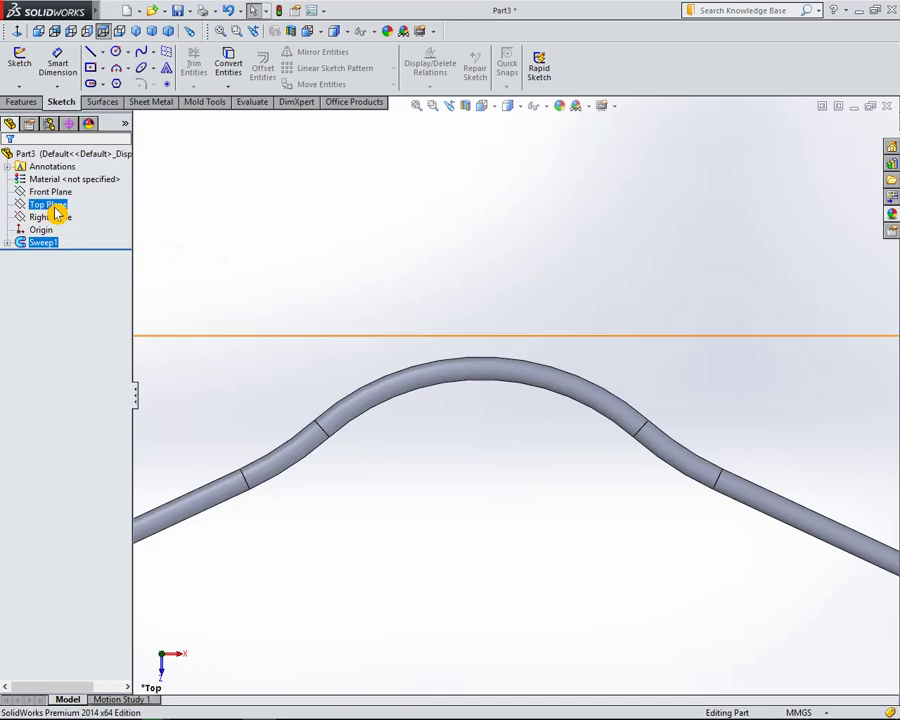
left_click(70, 183)
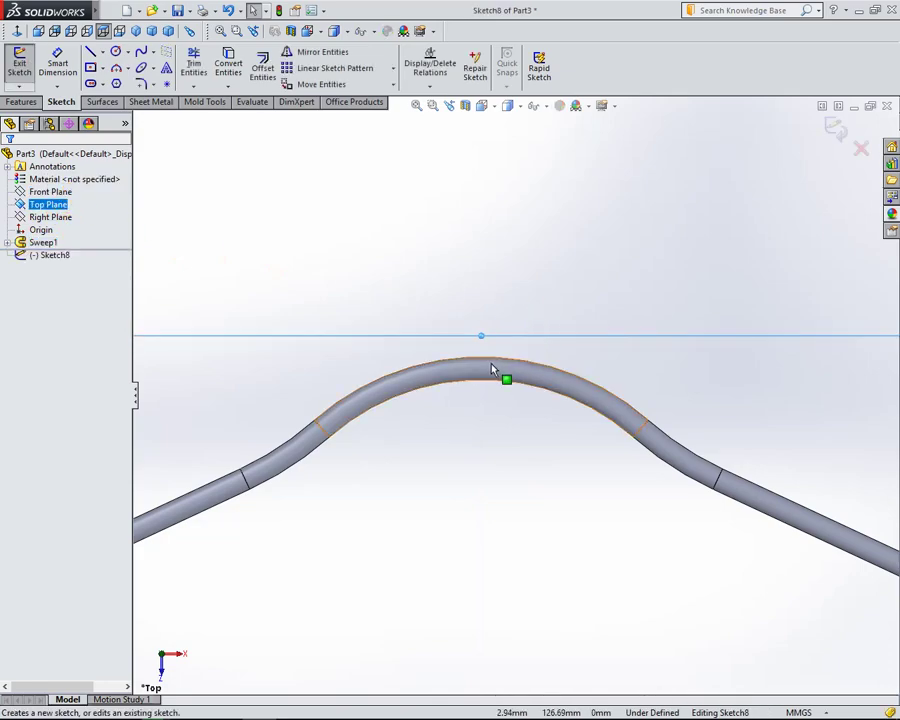
left_click(48, 204)
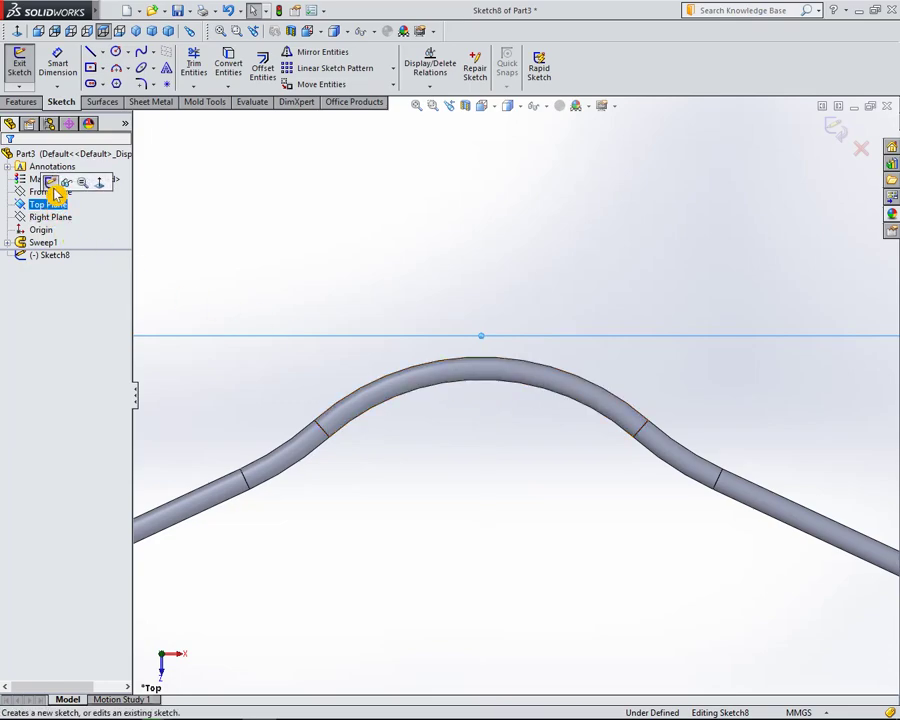
left_click(55, 184)
left_click(55, 205)
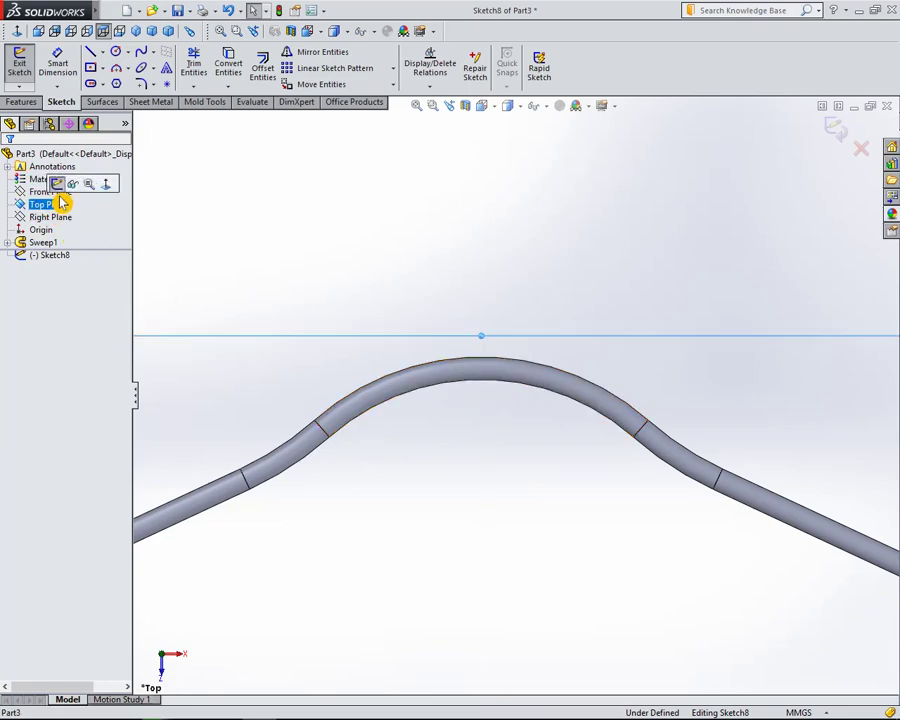
left_click(74, 182)
Exit another stray empty sketch and start Sketch10 on the Top Plane.
left_click(92, 55)
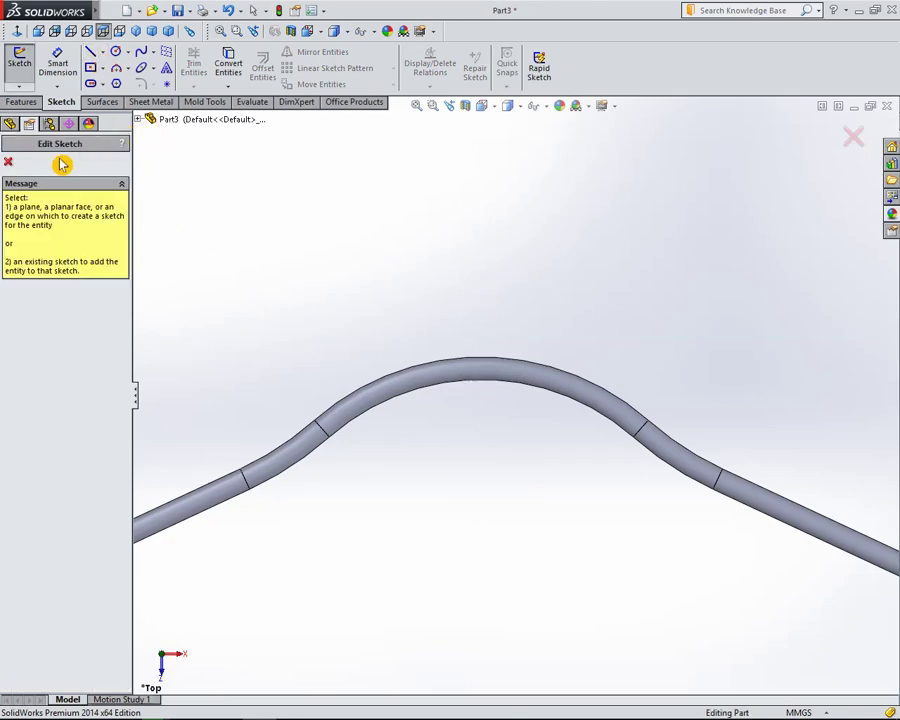
left_click(9, 163)
left_click(66, 206)
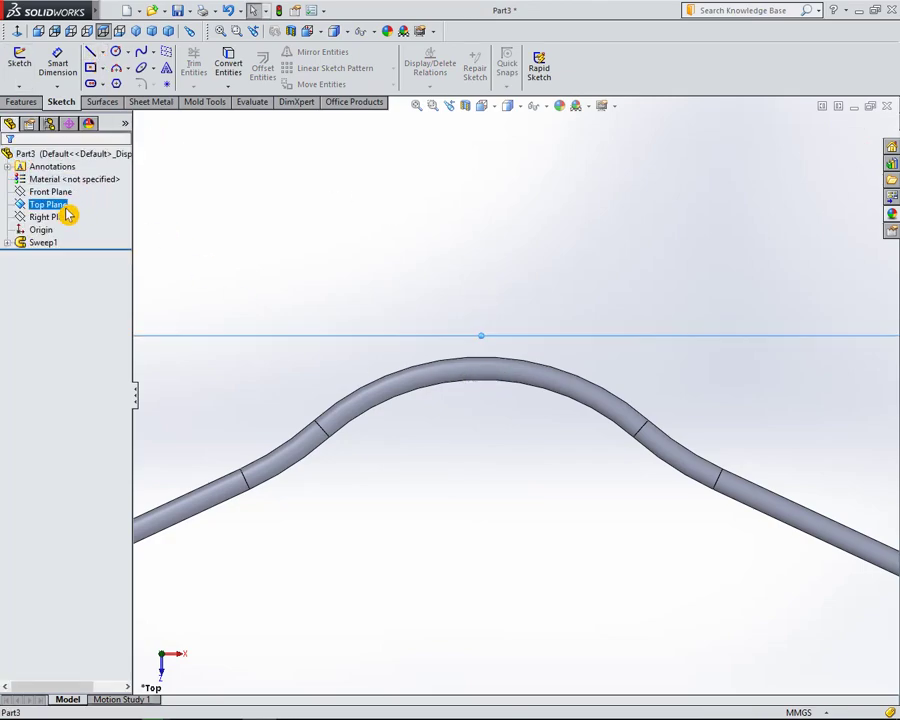
left_click(68, 185)
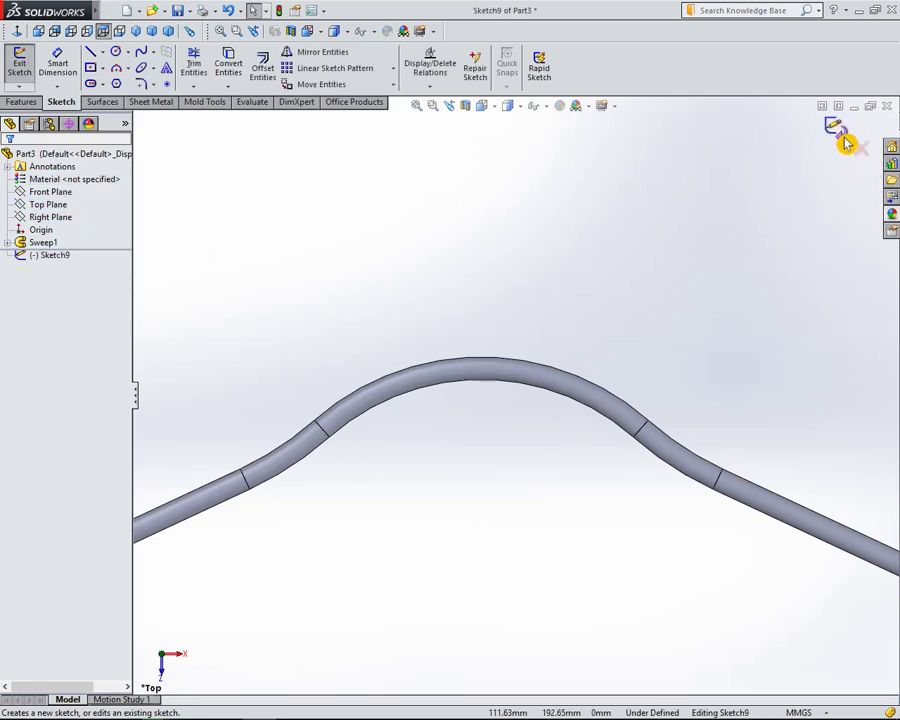
left_click(834, 132)
left_click(62, 206)
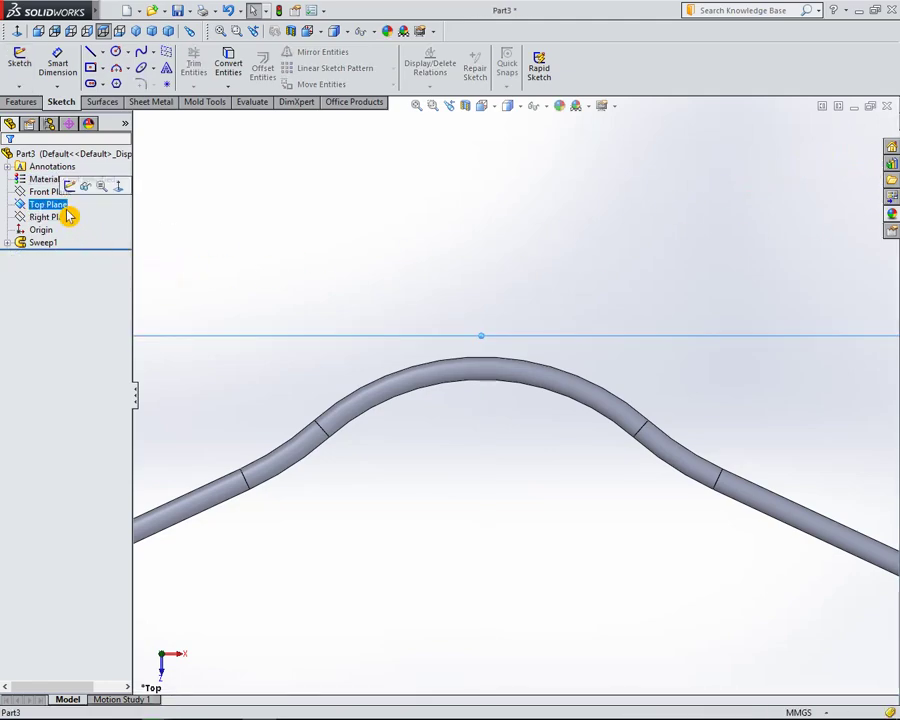
left_click(68, 185)
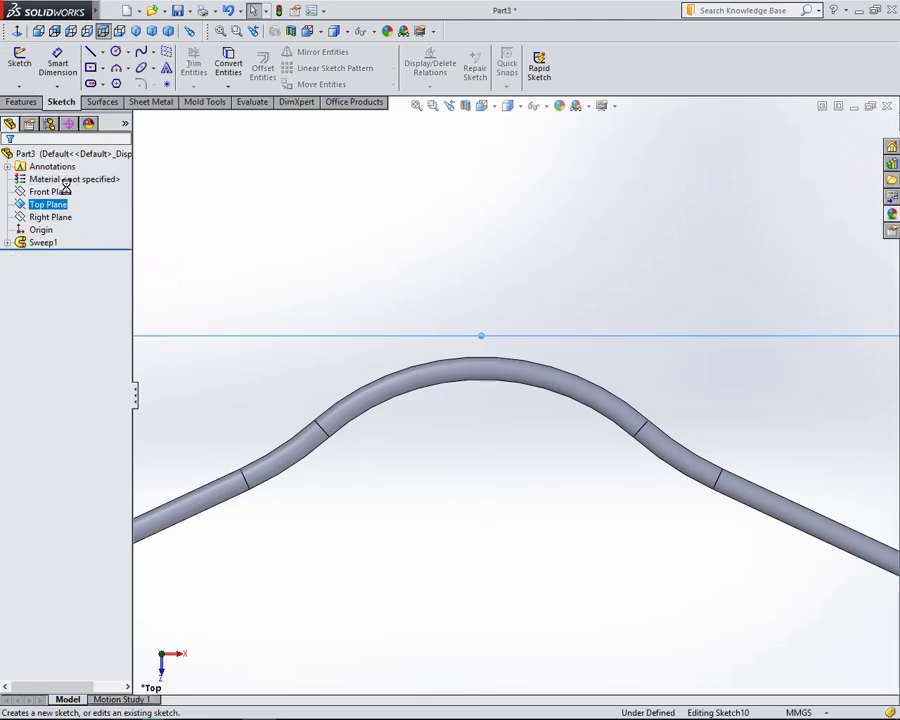
left_click(92, 54)
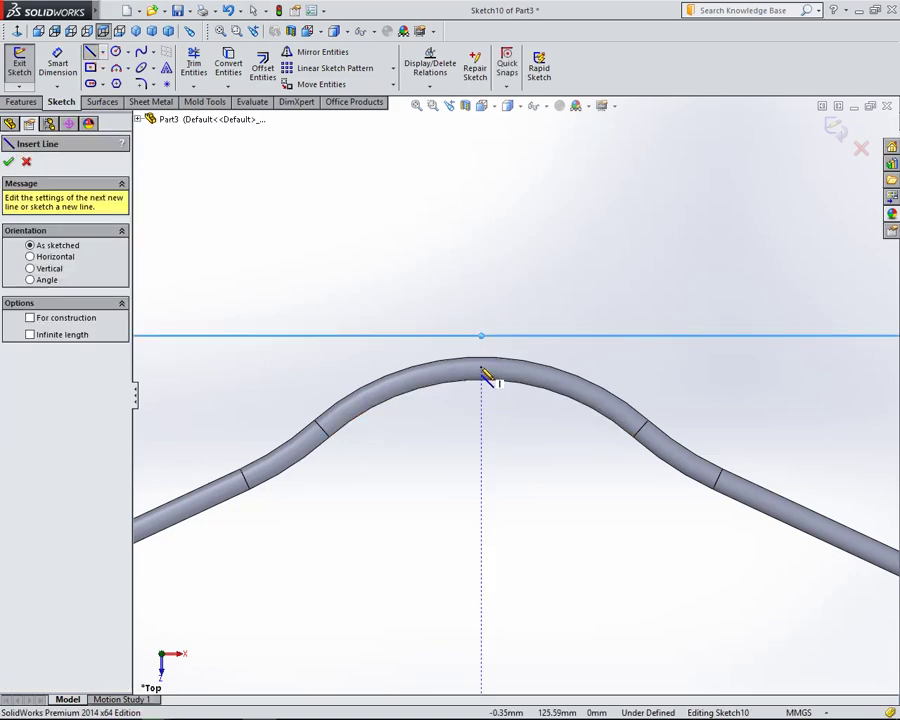
Draw a three-line chain up from the bump's top: short vertical, angled up-left, tall vertical.
left_click(481, 362)
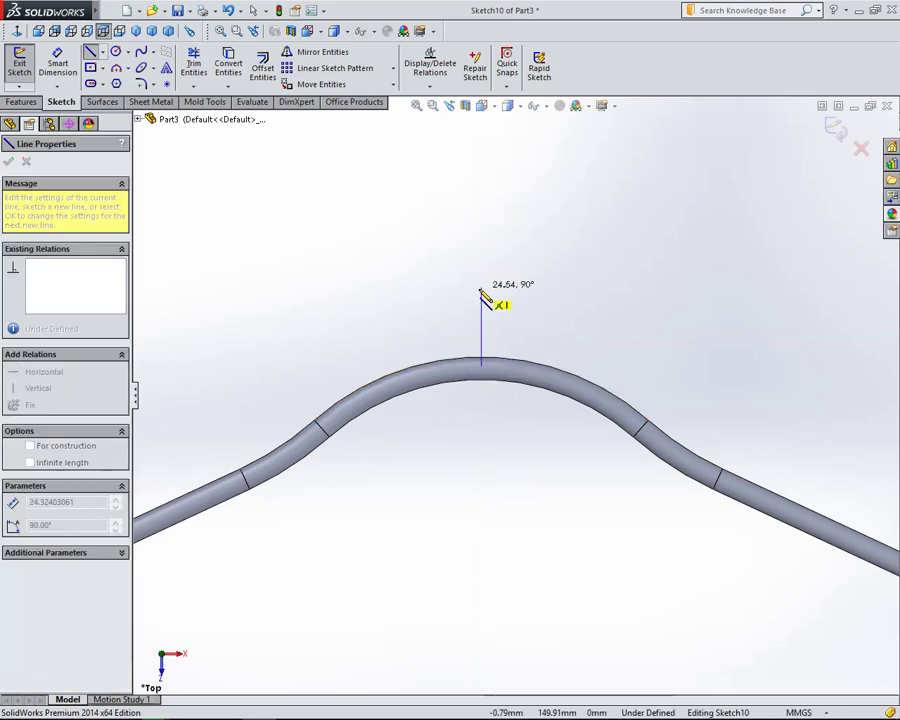
key("Up")
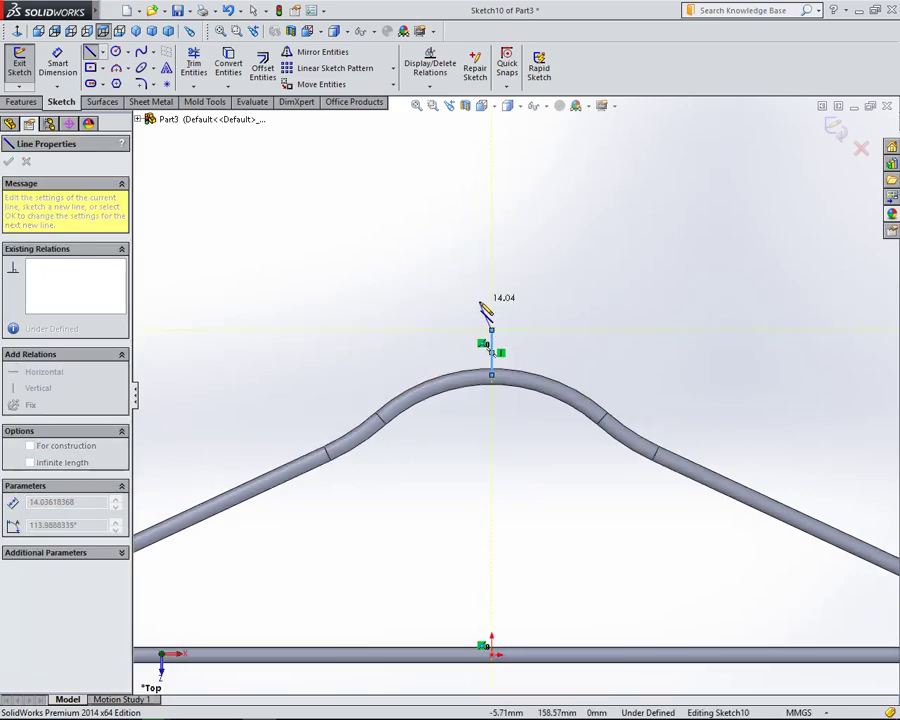
left_click(432, 298)
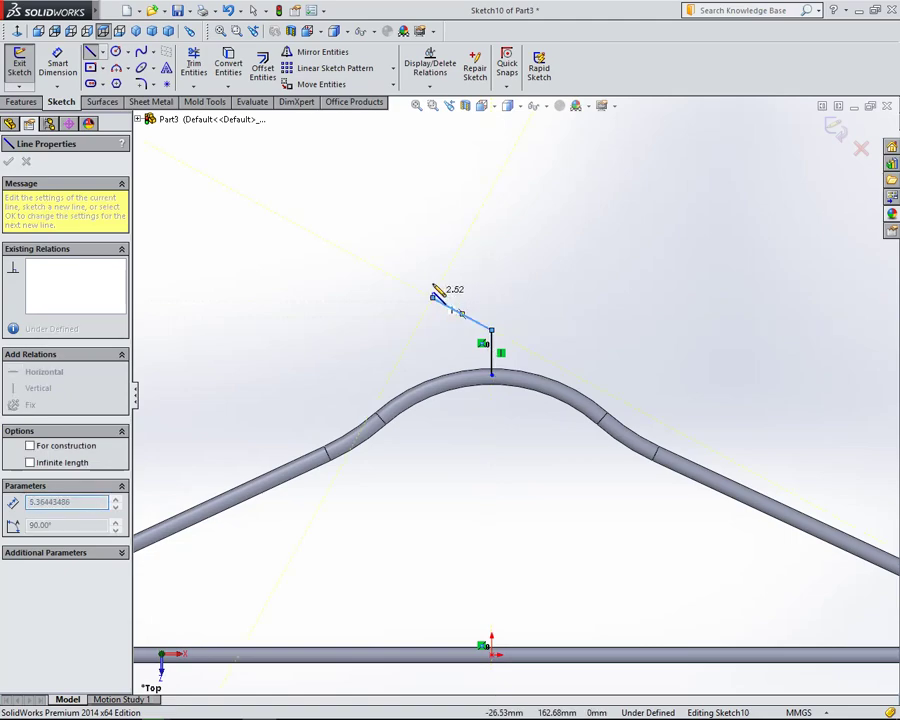
left_click(432, 220)
right_click(312, 186)
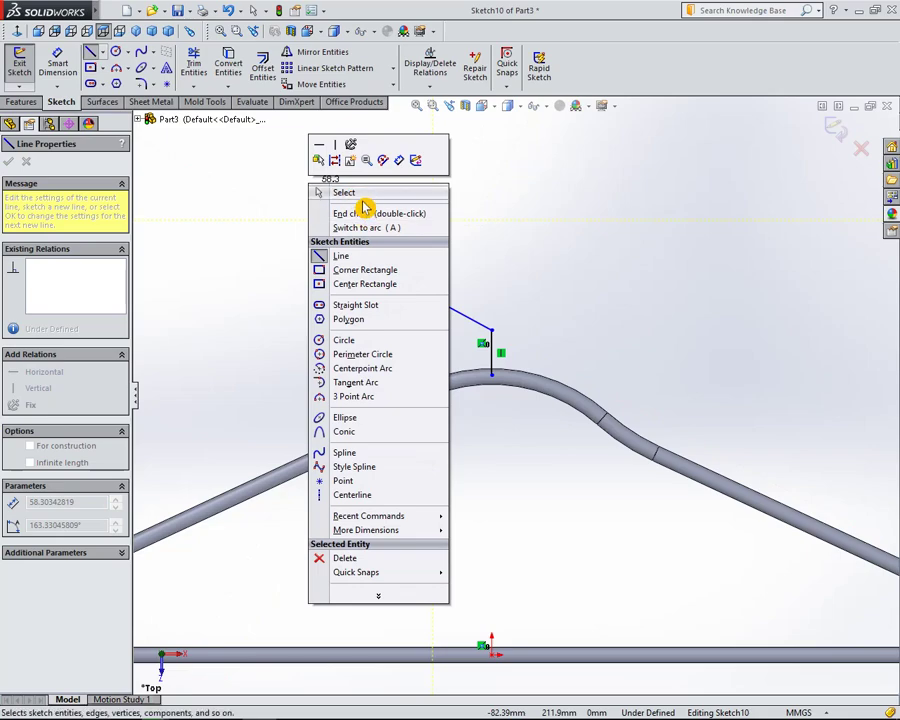
left_click(365, 208)
scroll(560, 330, "up", 3)
scroll(529, 332, "down", 3)
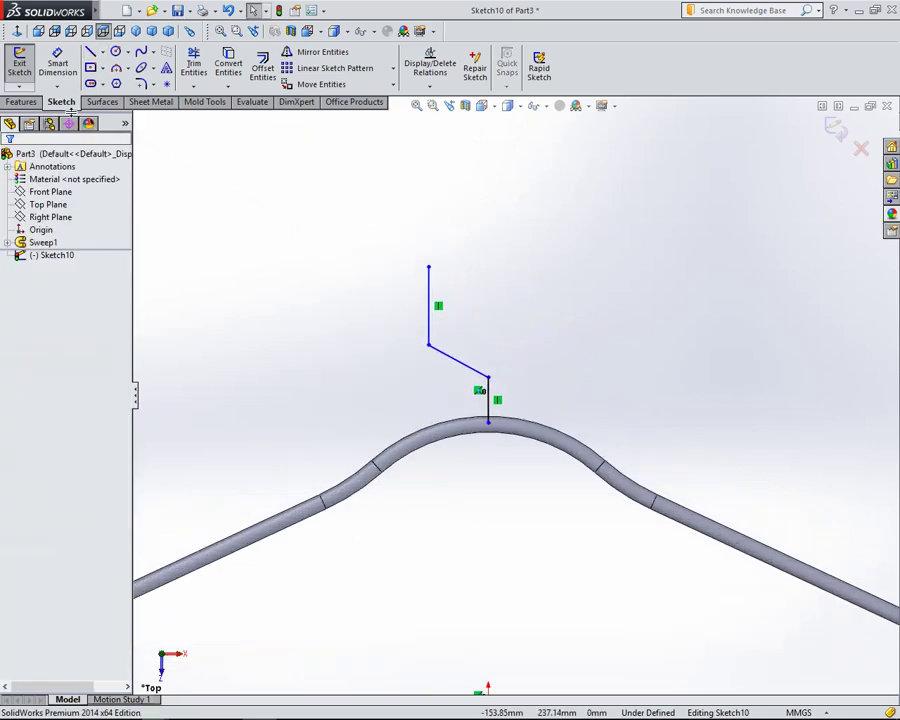
left_click(58, 63)
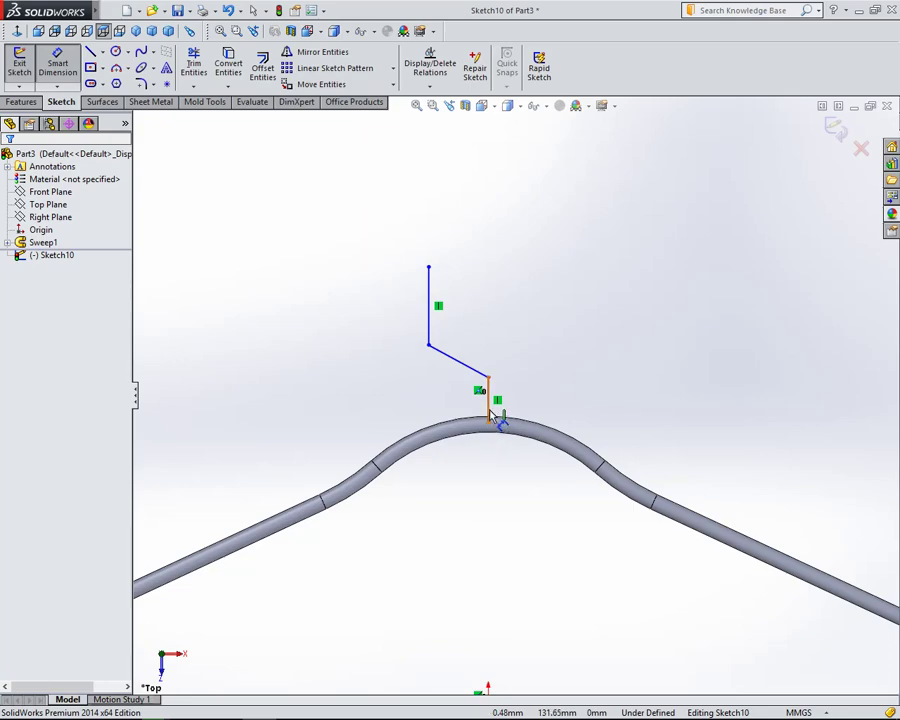
Dimension the short vertical line at 20 and the spacing between the two verticals at 20.
left_click(491, 415)
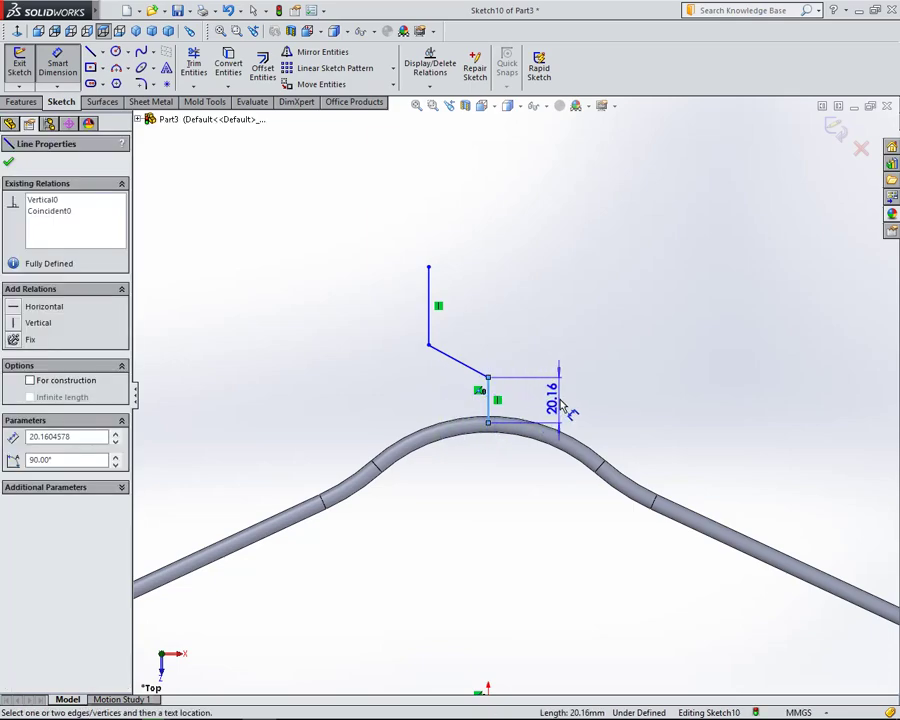
left_click(566, 407)
type("200")
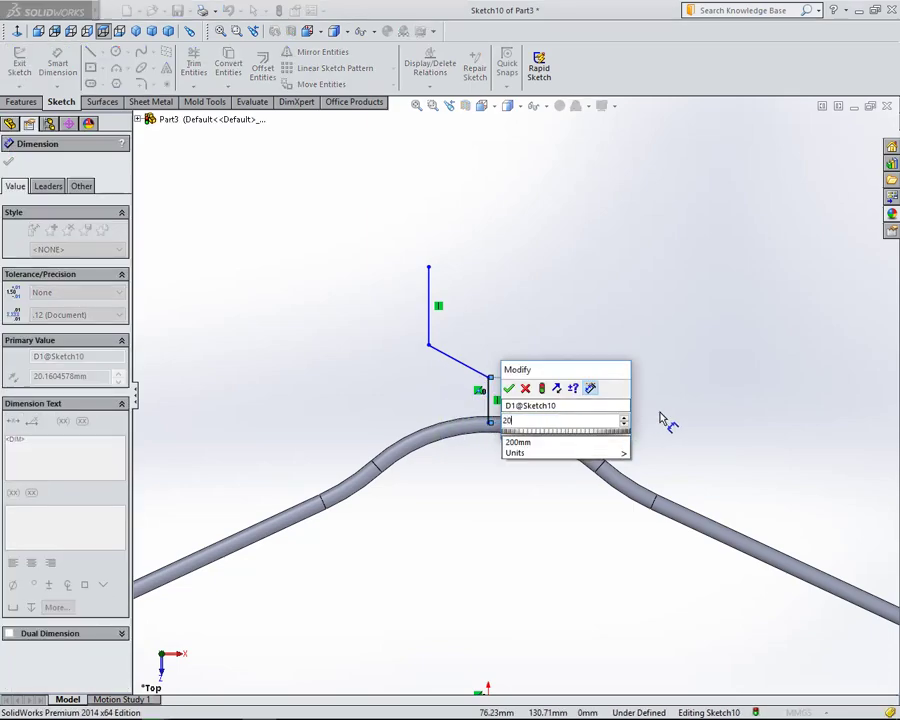
key("Return")
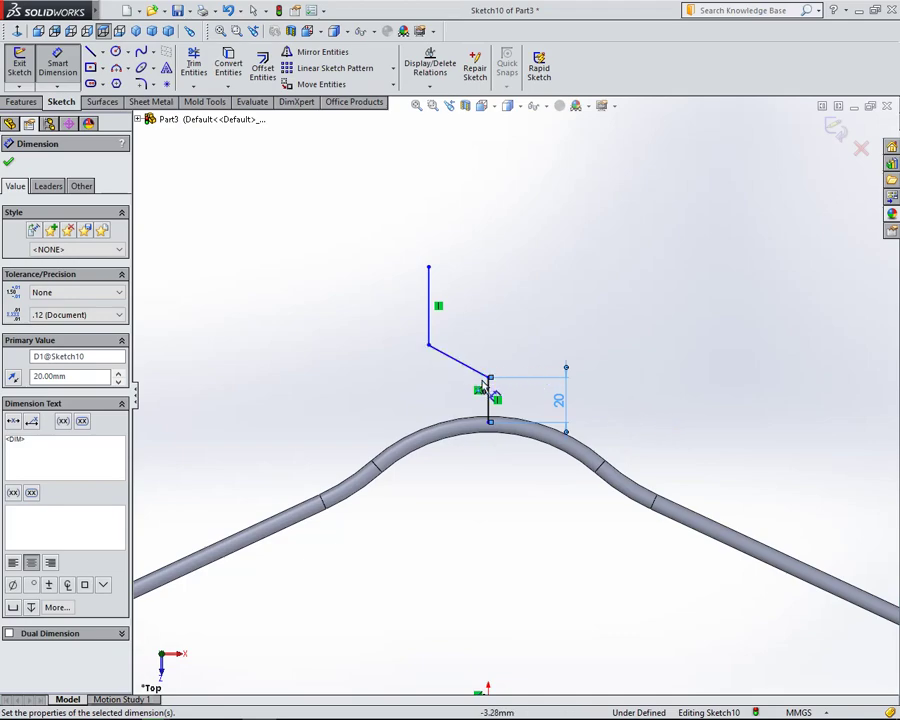
left_click(491, 415)
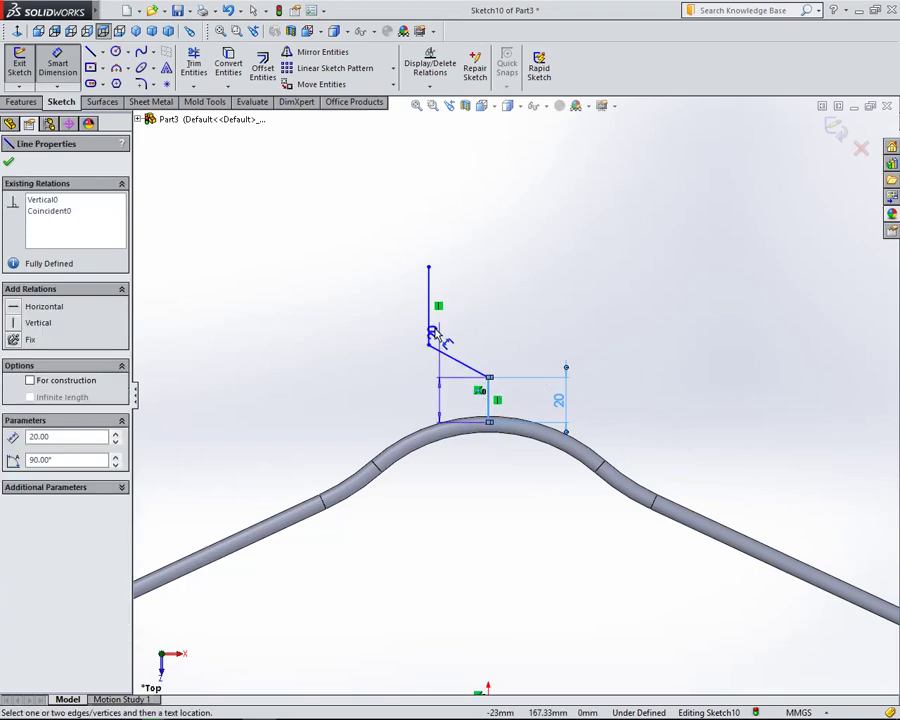
left_click(428, 320)
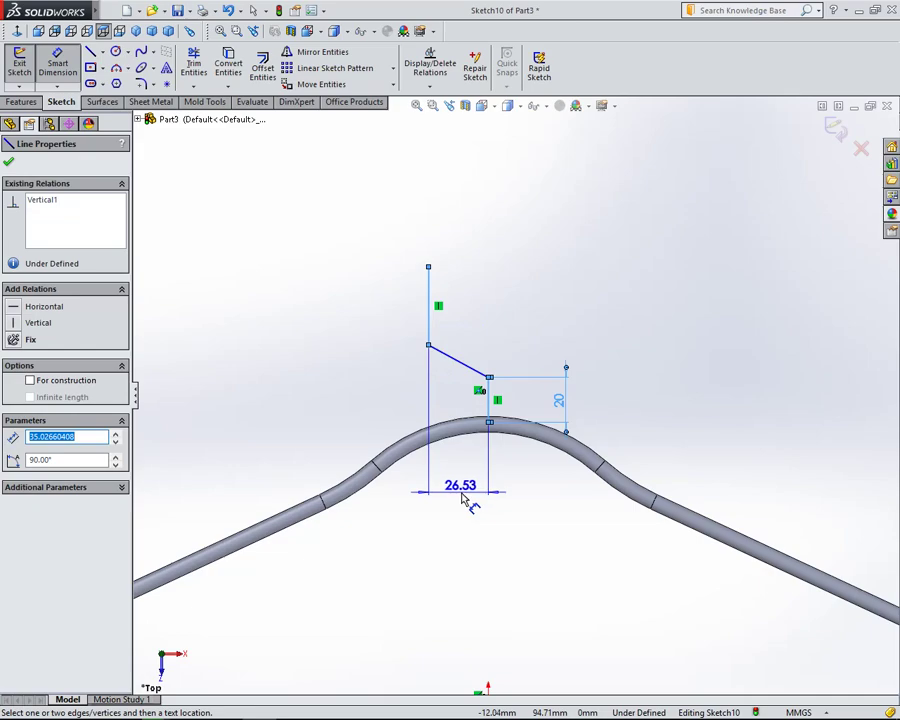
left_click(462, 497)
type("20")
key("Return")
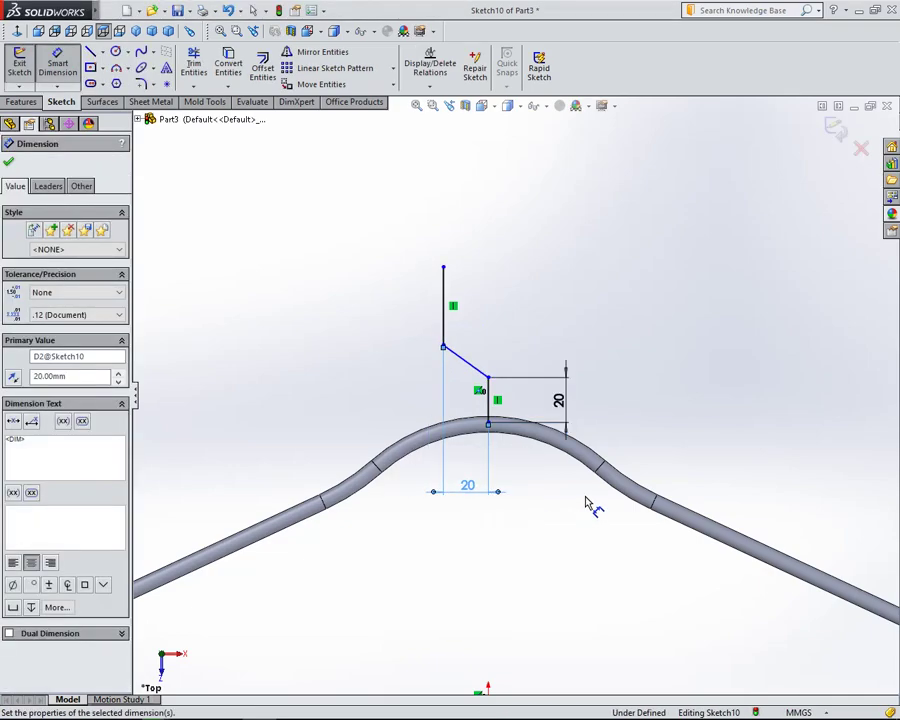
Add a 30 vertical dimension from the arch top to the angled corner, then undo it.
left_click(488, 424)
left_click(443, 346)
left_click(343, 402)
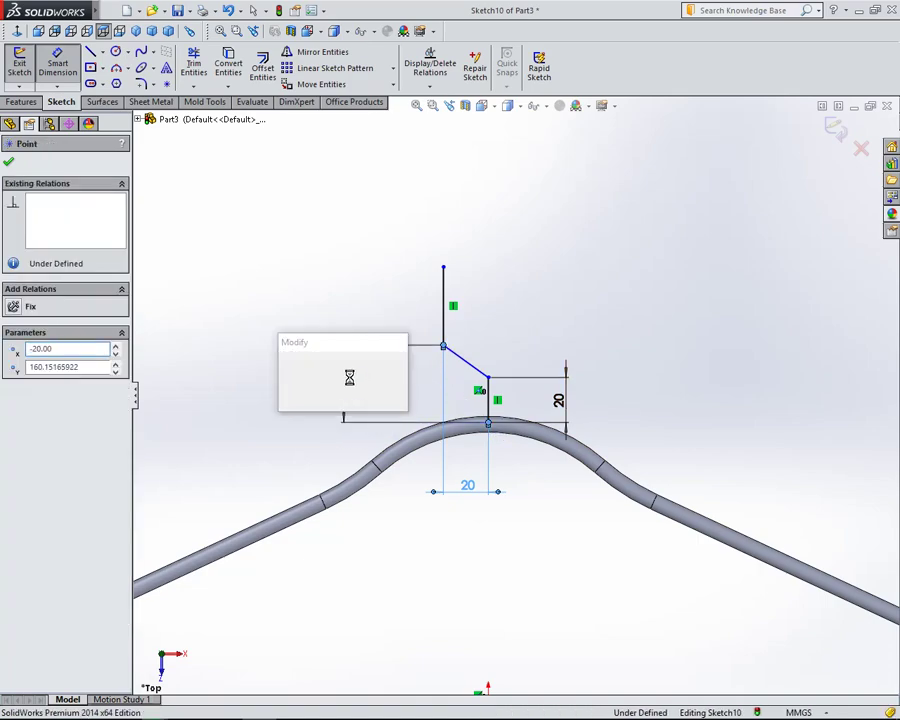
type("30")
key("Return")
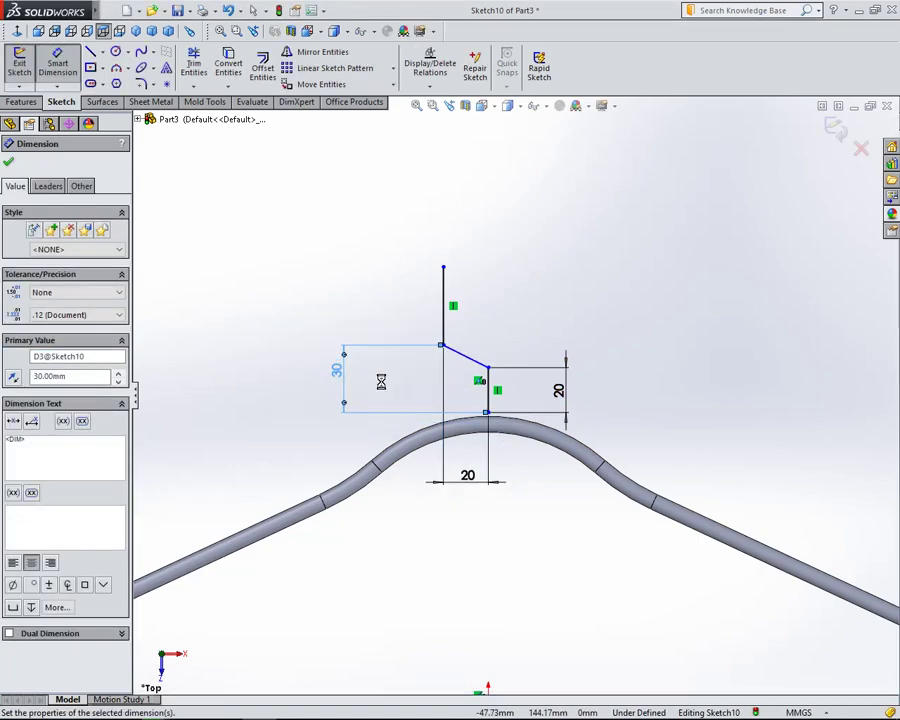
key("Escape")
key("ctrl+z")
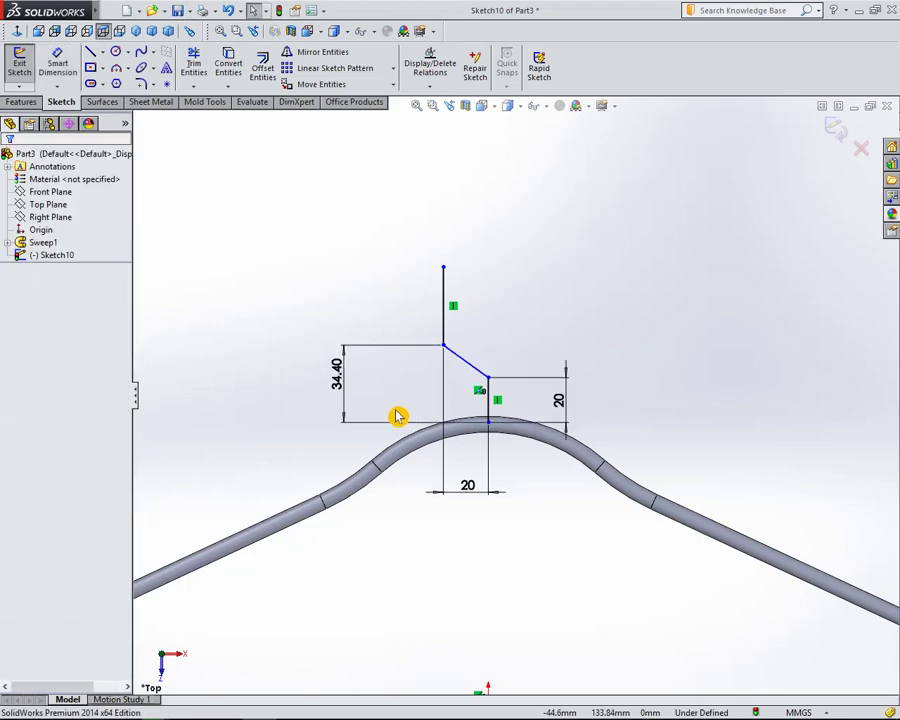
key("ctrl+z")
Dimension the arch top 125.75 above the origin.
left_click(52, 58)
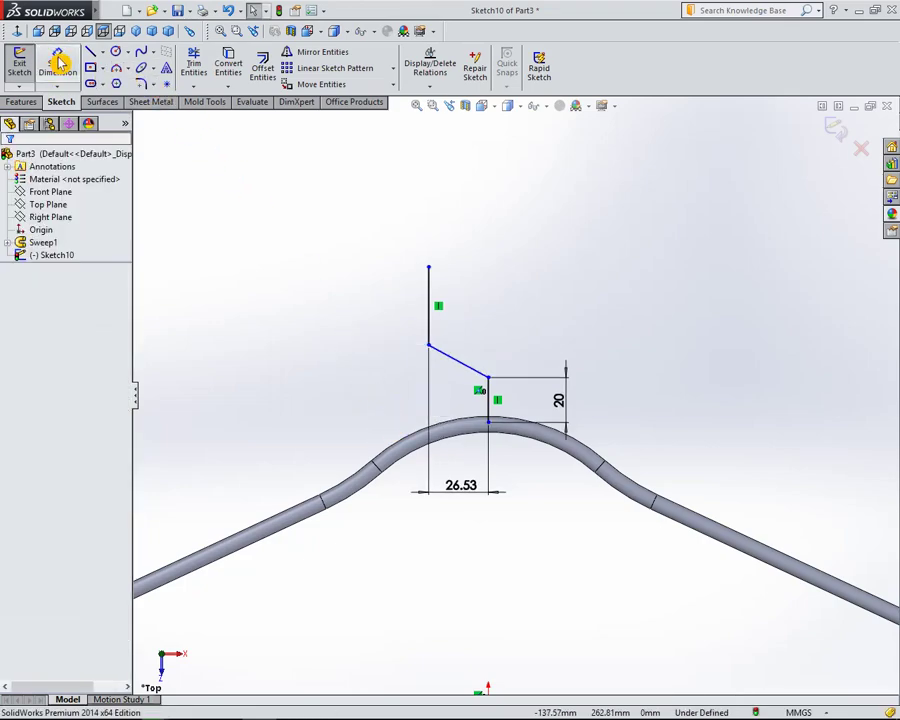
left_click(489, 421)
scroll(520, 470, "up", 3)
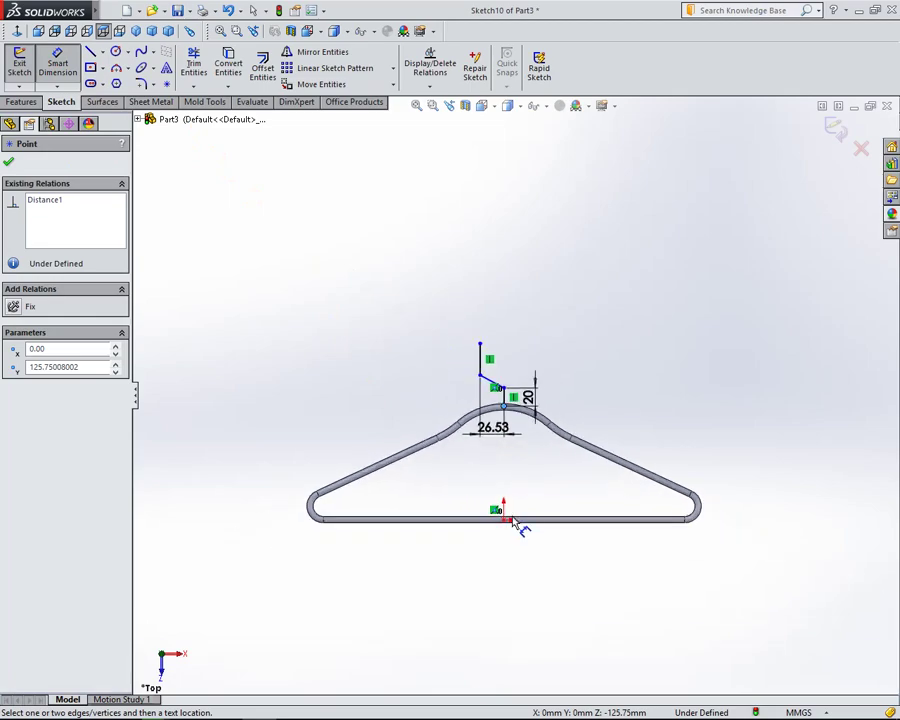
left_click(505, 522)
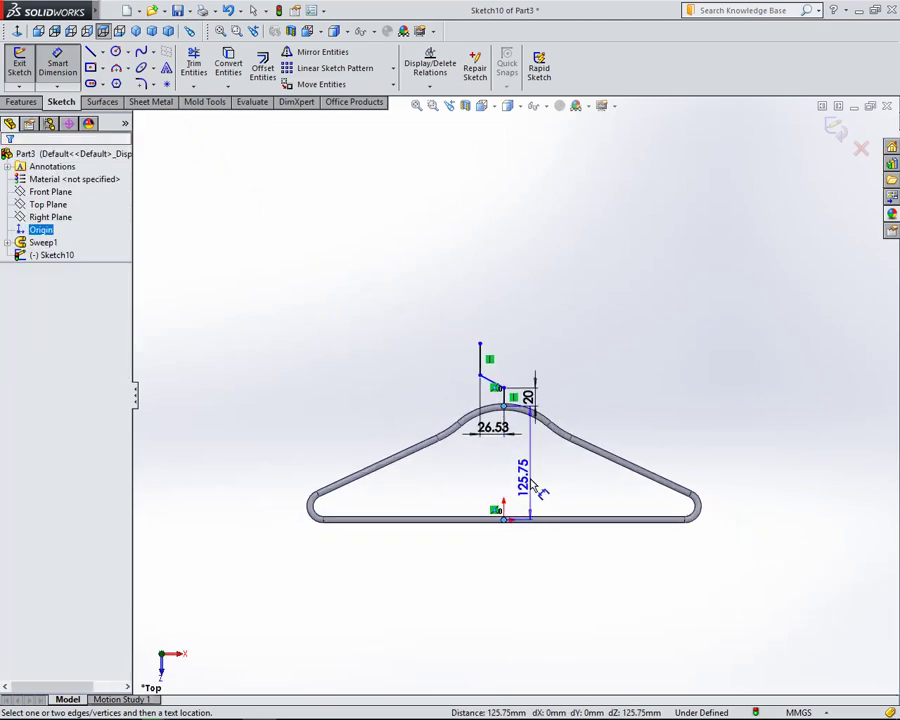
left_click(537, 487)
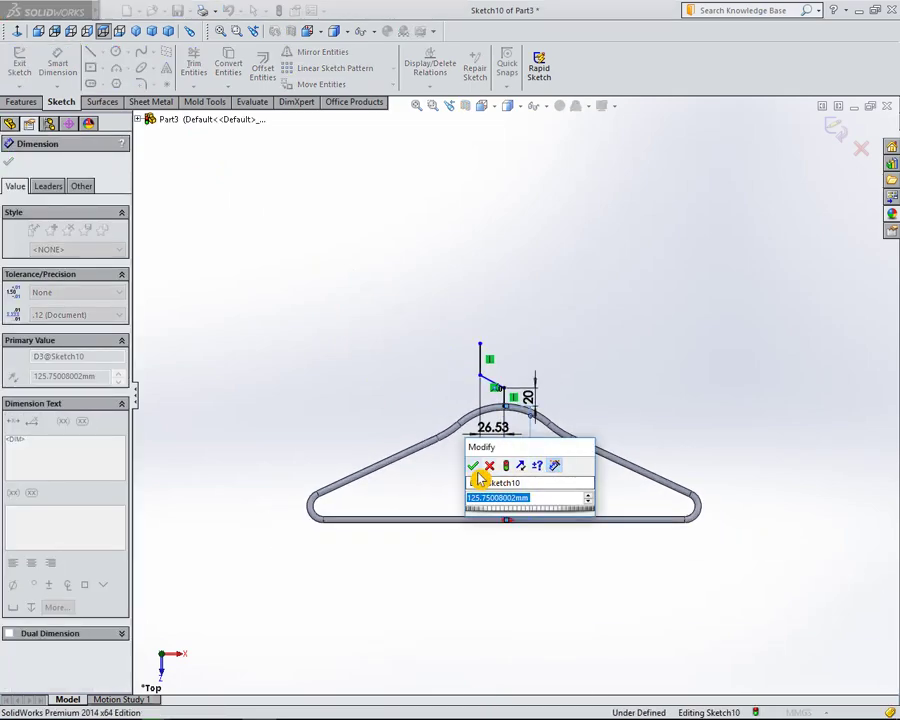
left_click(474, 466)
Set a 35 vertical drop from the arch top to the angled corner and a 20 upright length.
scroll(510, 440, "down", 3)
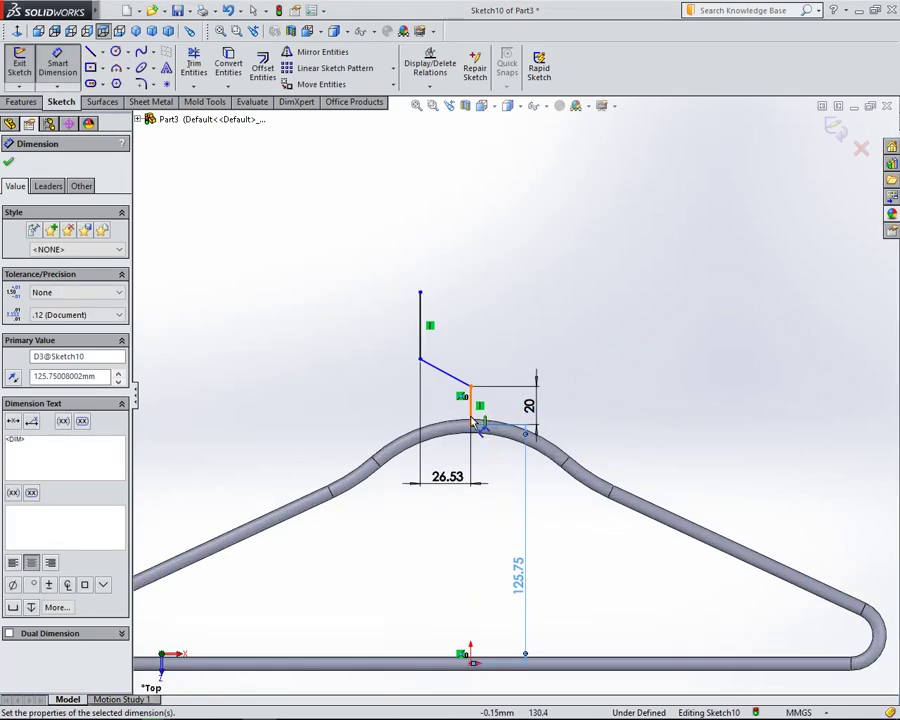
left_click(471, 425)
left_click(420, 361)
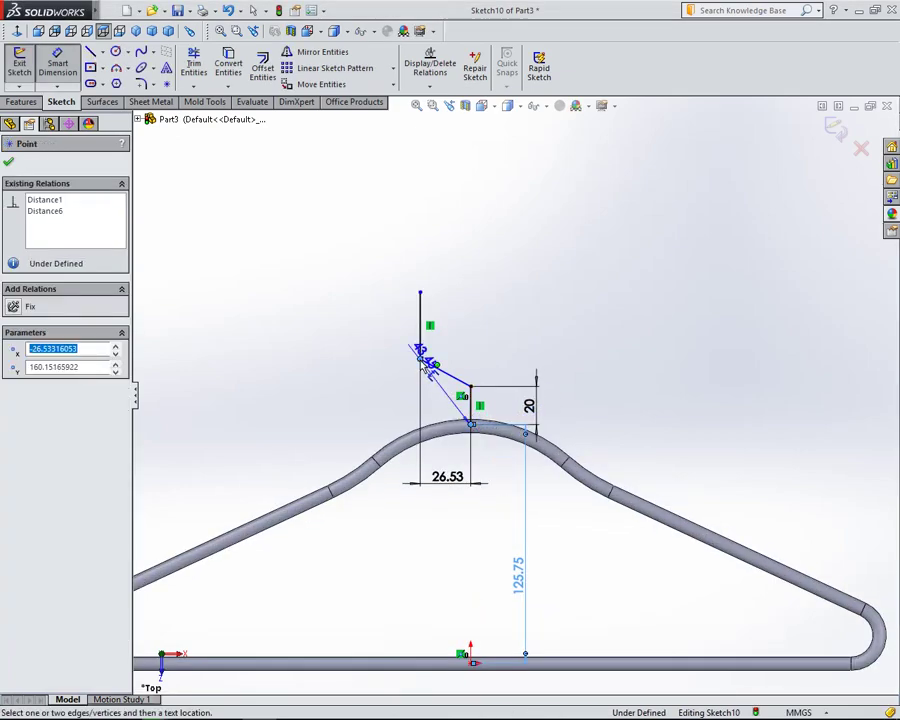
left_click(355, 402)
type("35")
key("Return")
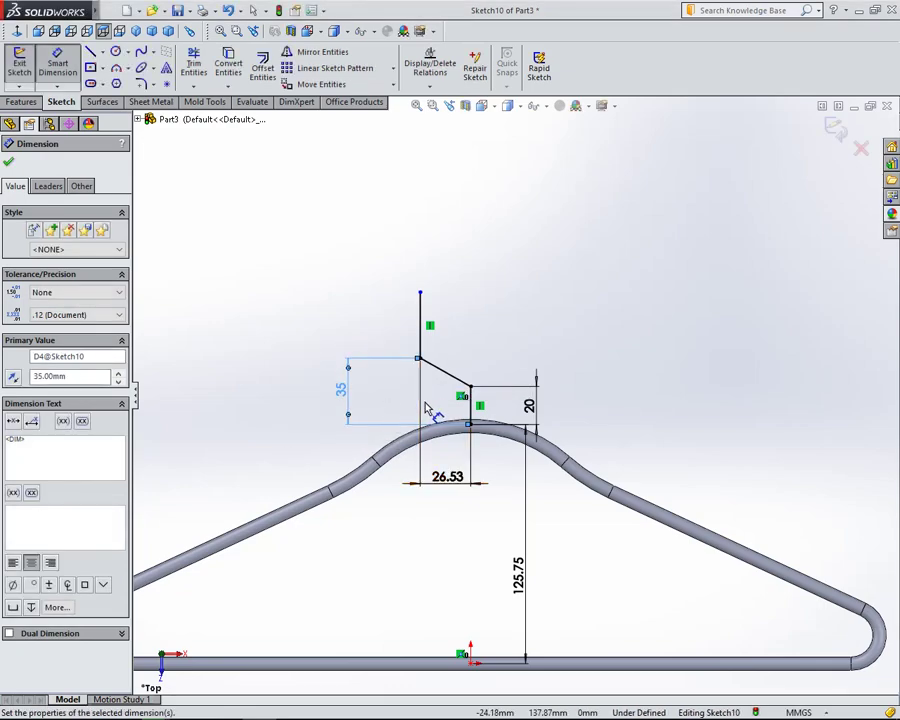
left_click(421, 340)
left_click(358, 333)
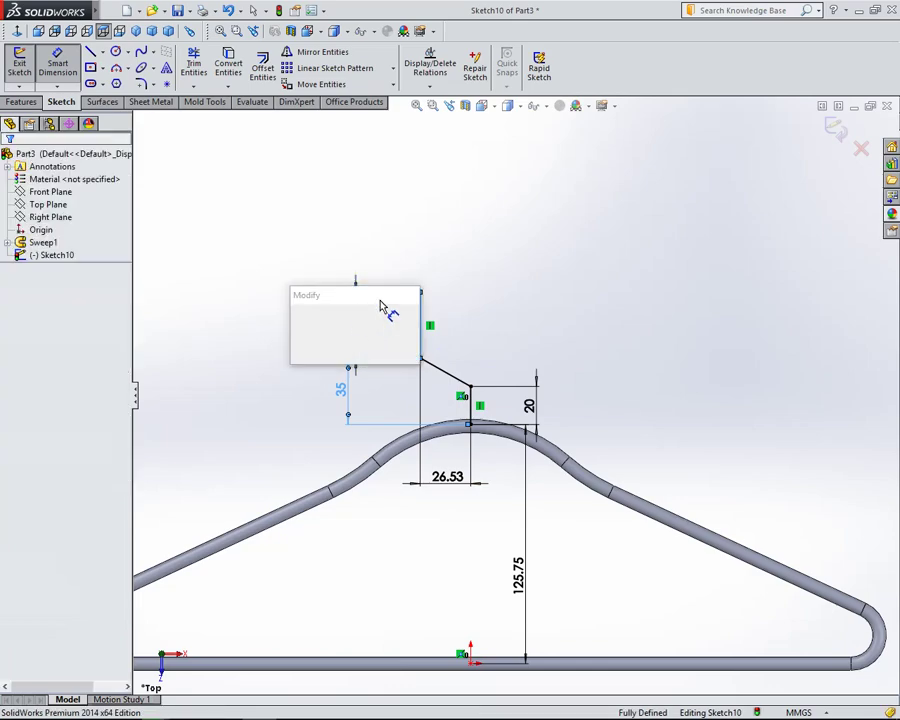
type("20")
key("Return")
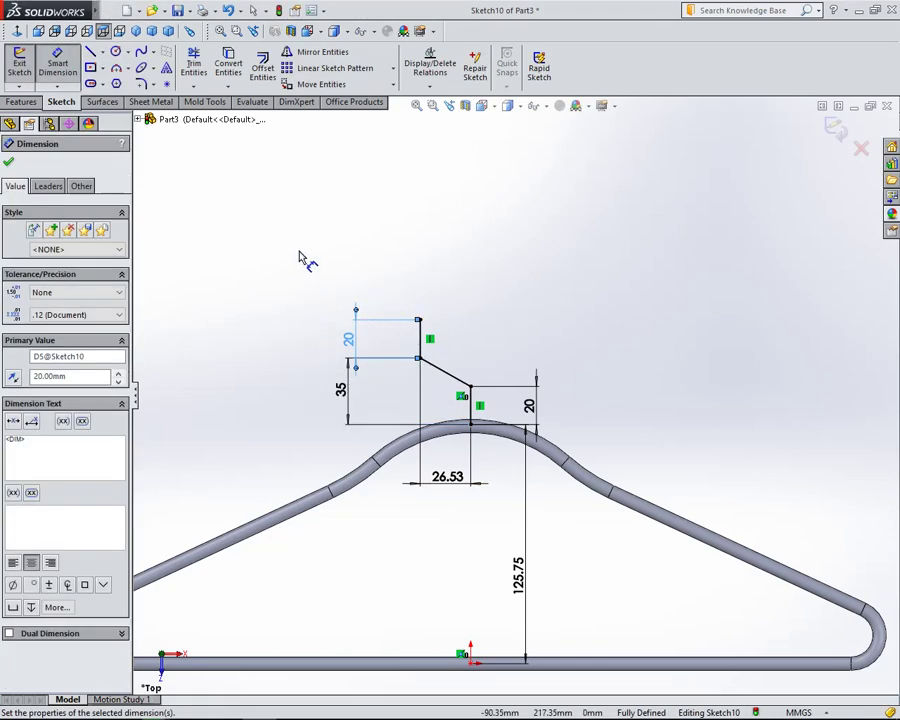
left_click(12, 168)
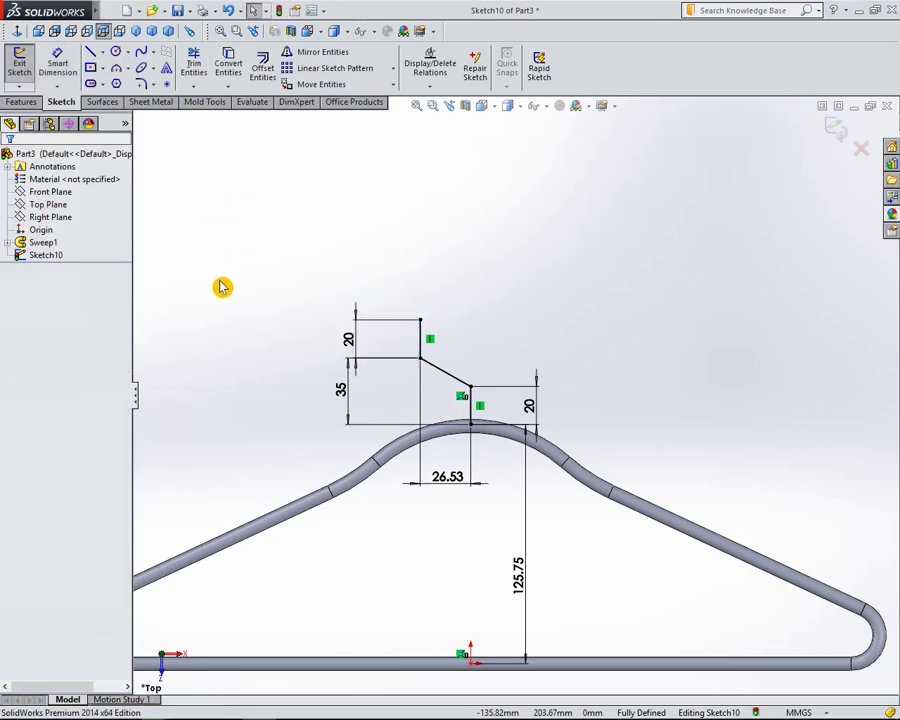
scroll(470, 380, "down", 2)
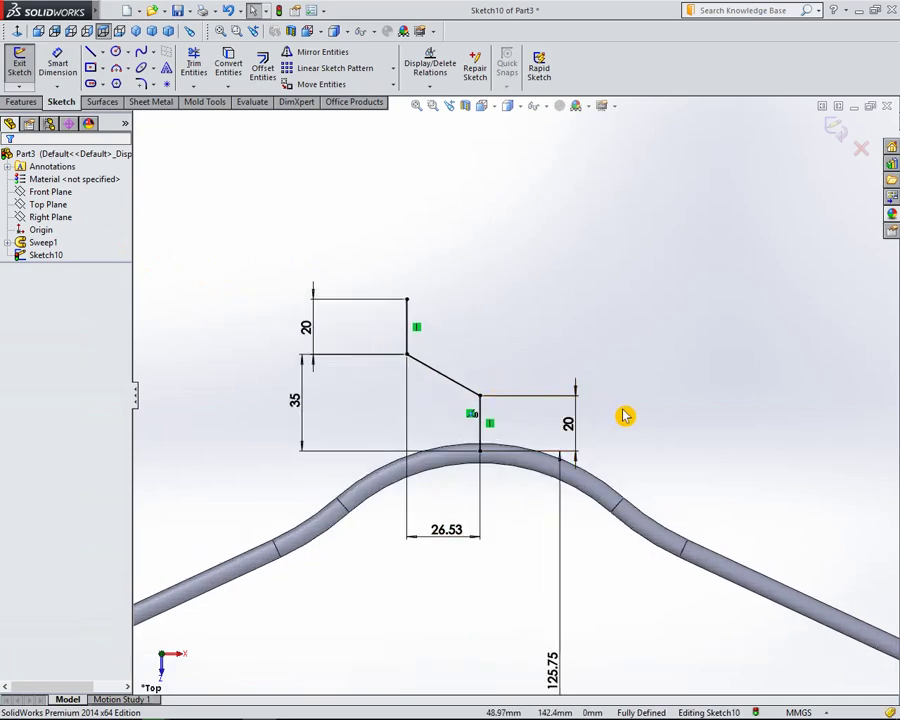
left_click(120, 77)
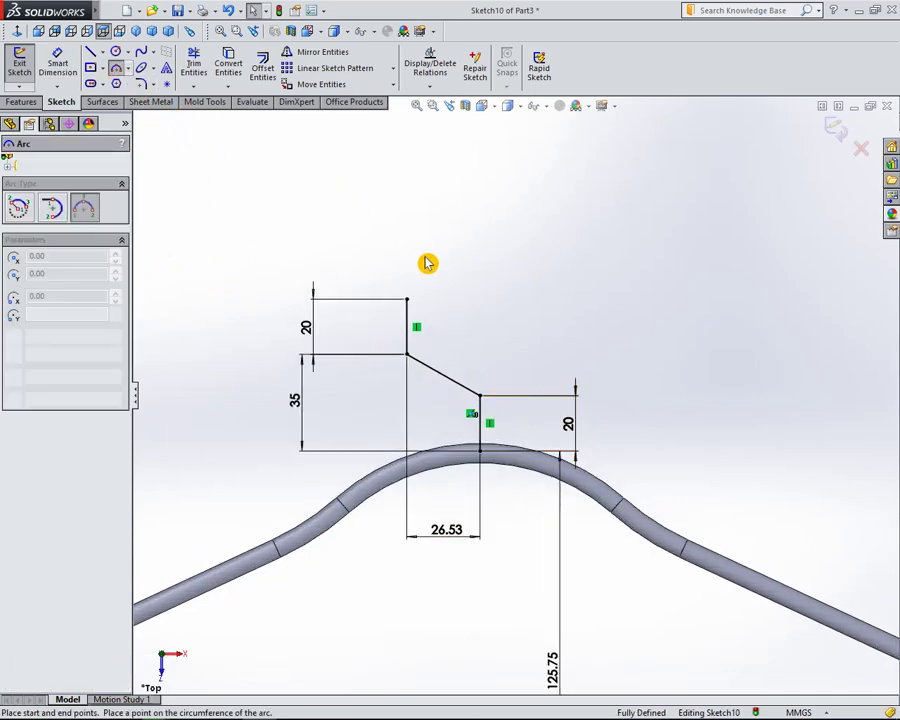
Draw a 180° three-point arc of about 23 mm radius curling over the upright's top.
left_click(407, 298)
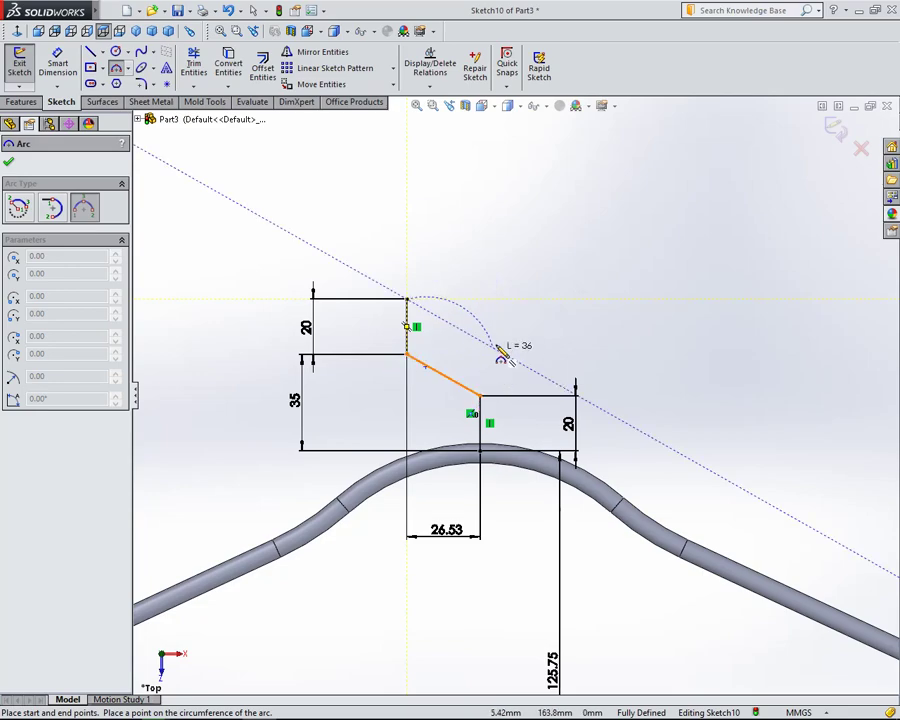
left_click(533, 298)
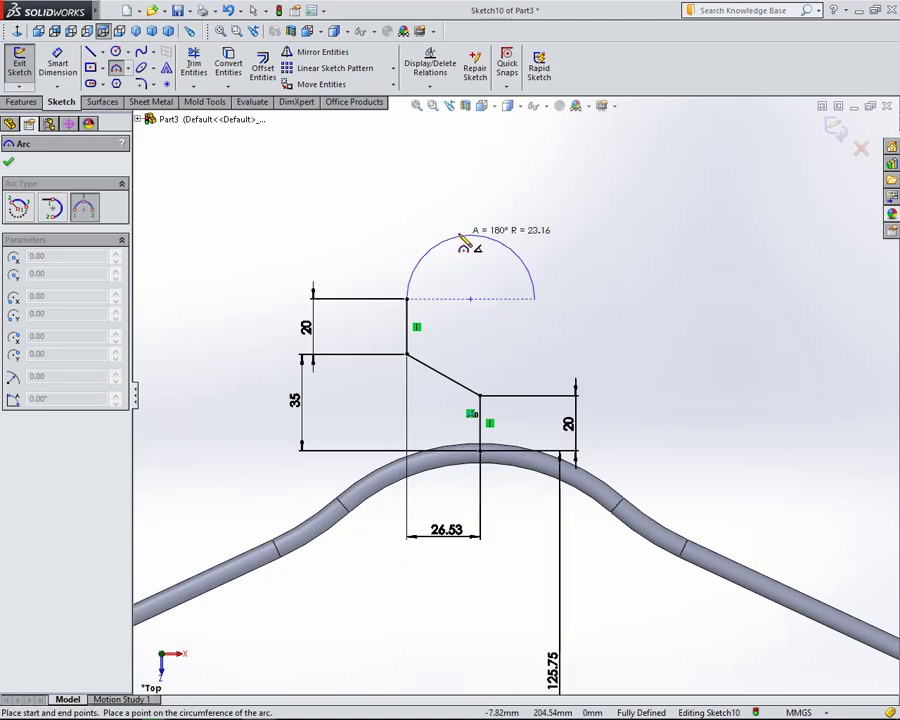
left_click(463, 240)
right_click(372, 228)
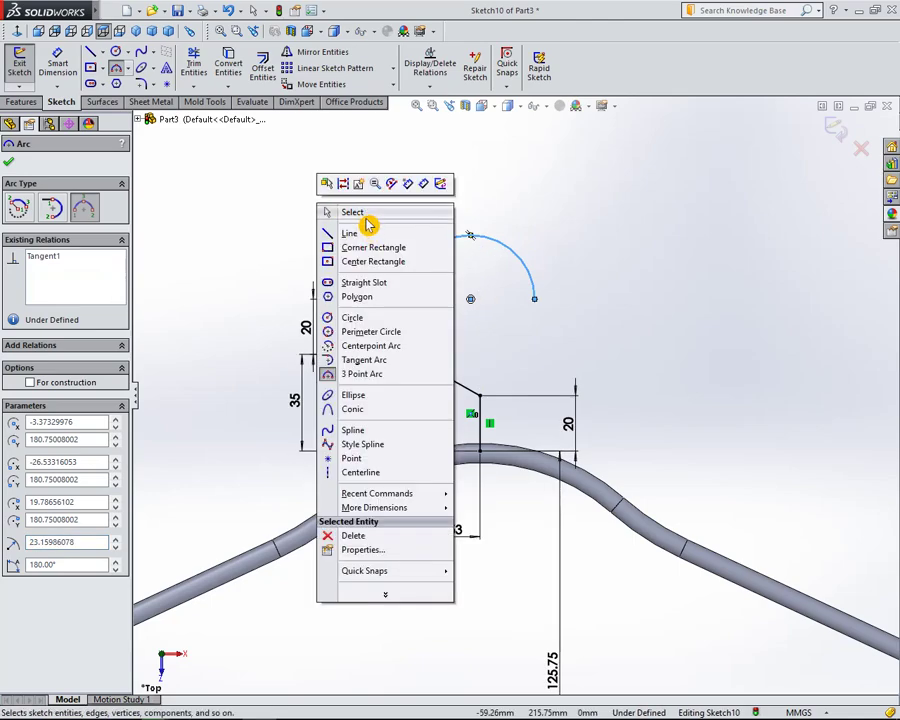
left_click(360, 213)
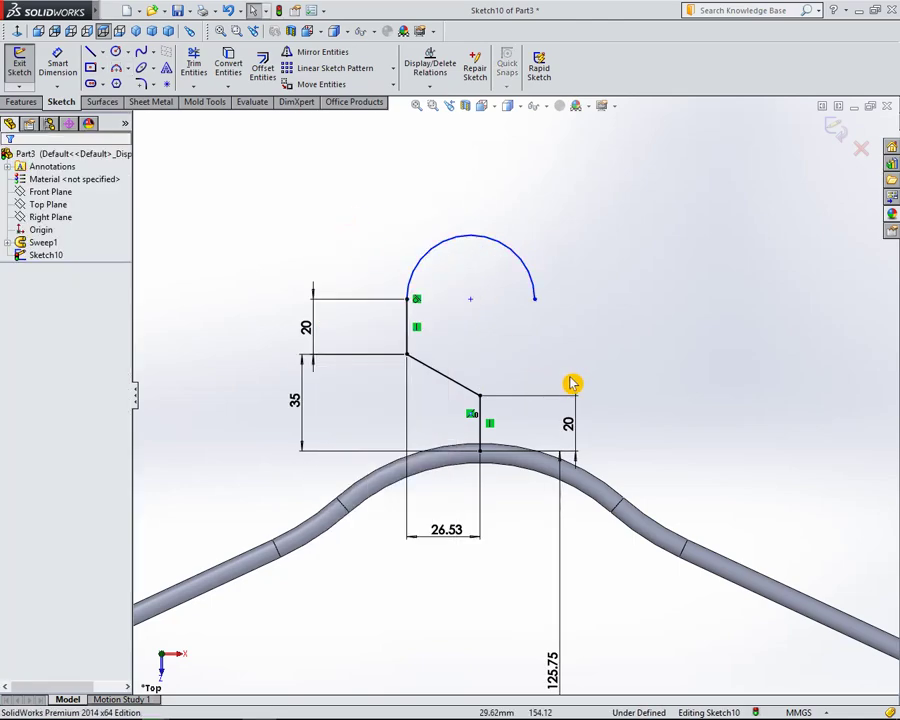
scroll(572, 387, "up", 1)
scroll(484, 404, "down", 2)
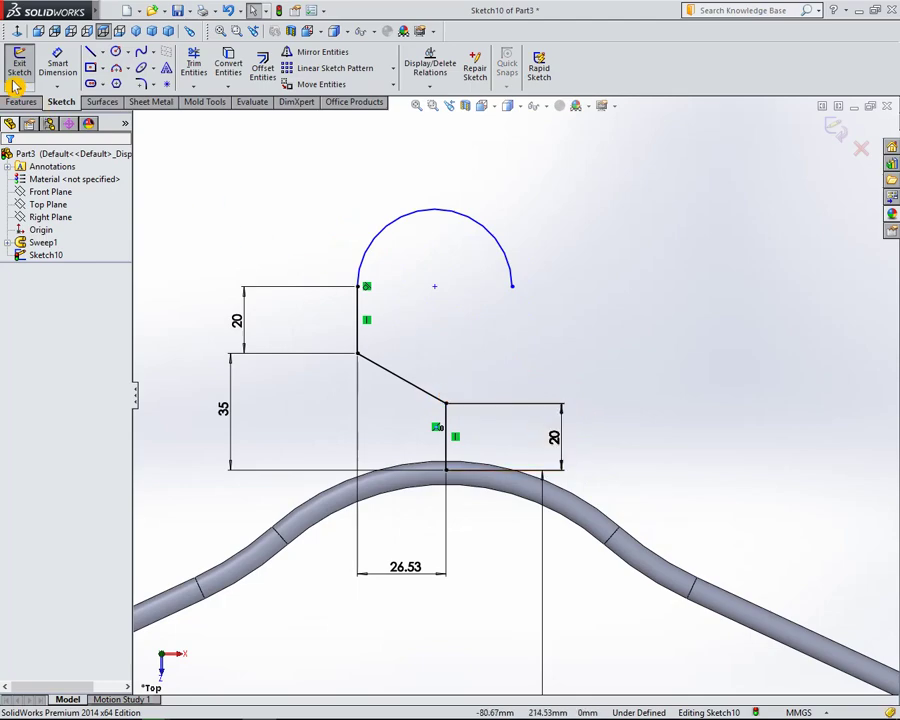
left_click(57, 62)
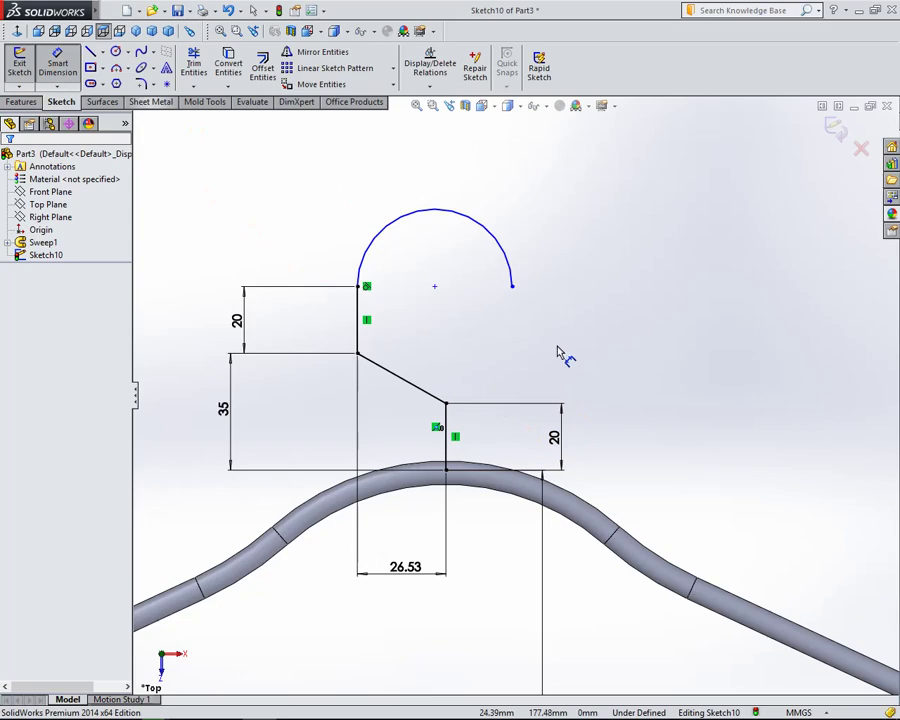
Fix the hook arc's free end 50 mm above the arch top with a vertical dimension.
left_click(449, 470)
left_click(513, 288)
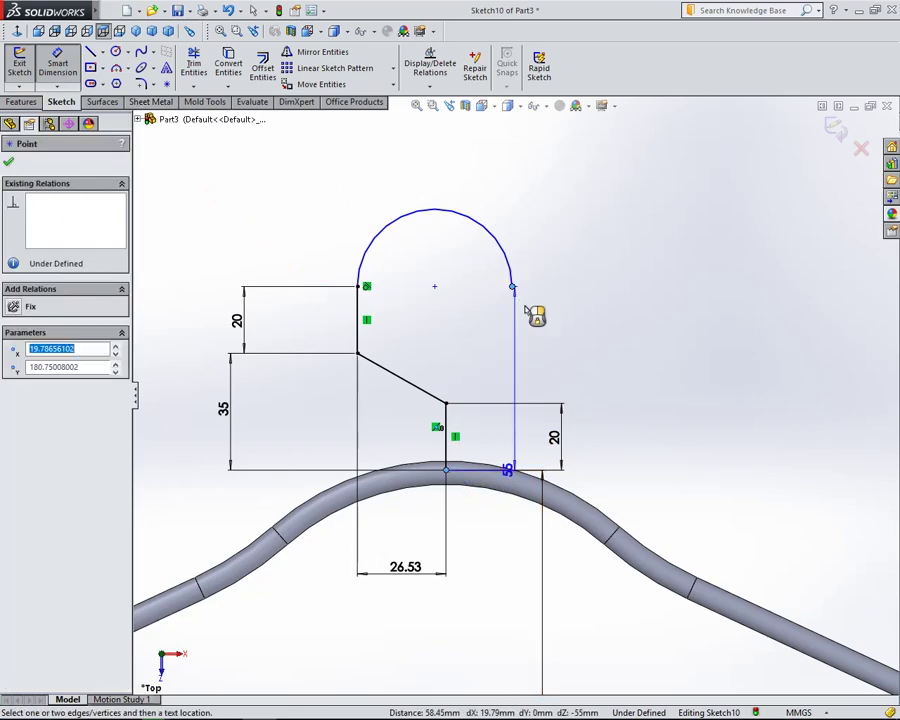
left_click(631, 368)
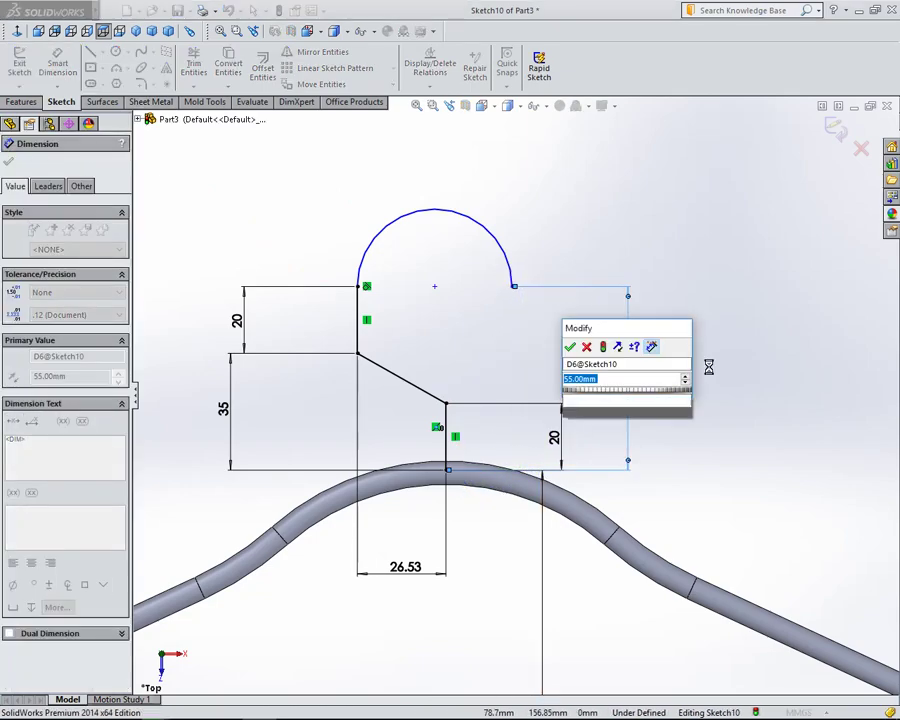
key("Return")
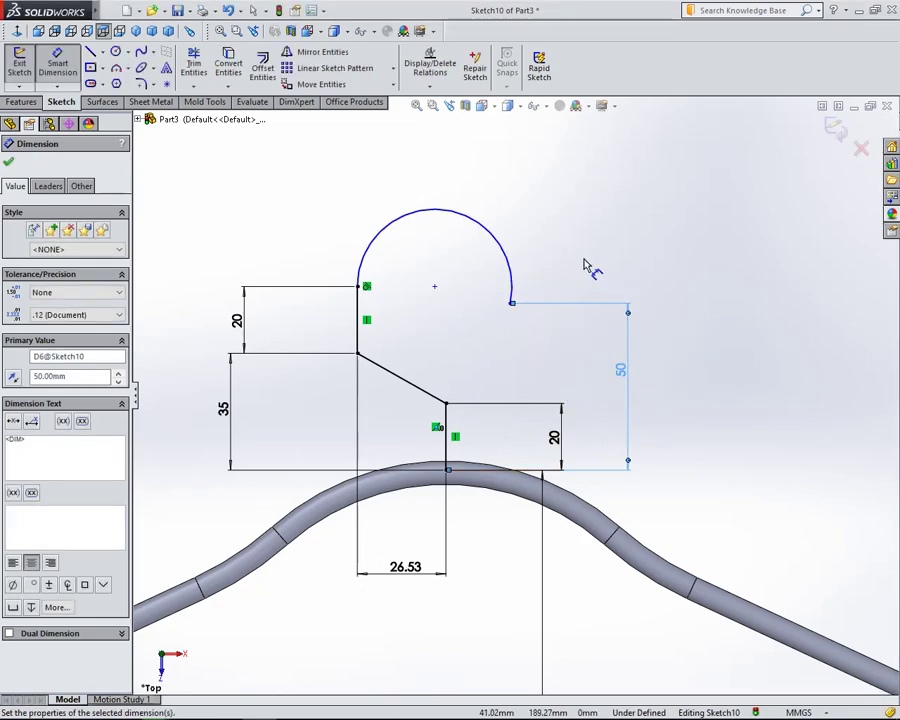
scroll(587, 337, "up", 1)
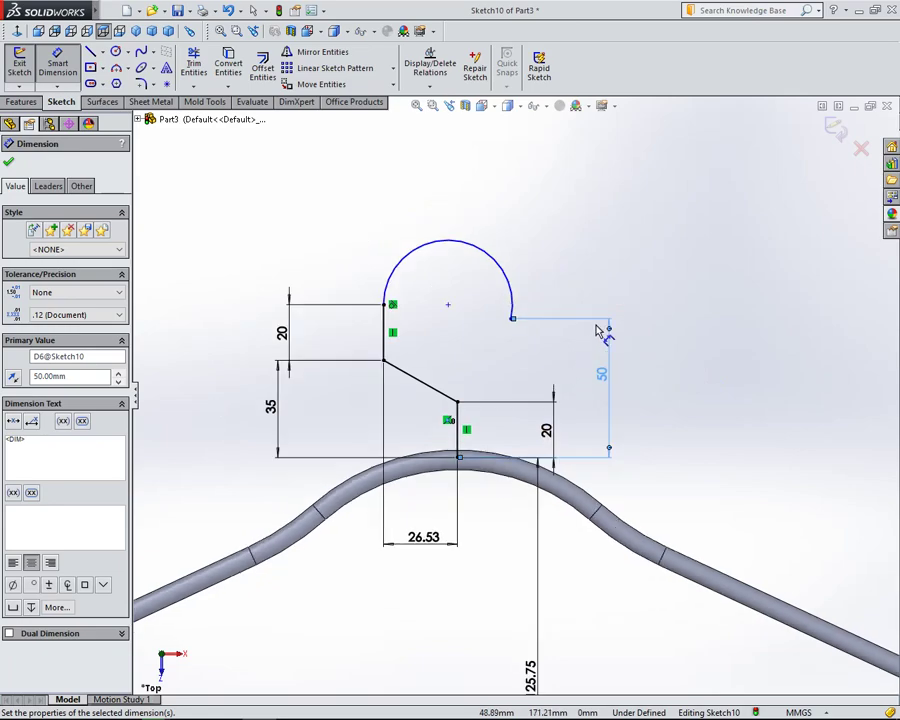
right_click(577, 236)
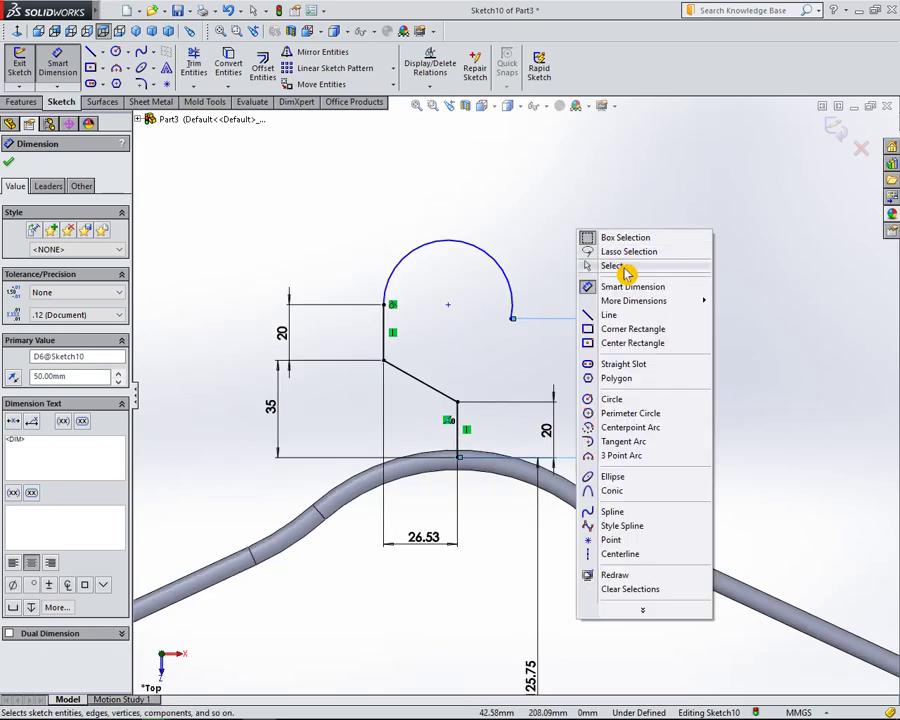
left_click(624, 264)
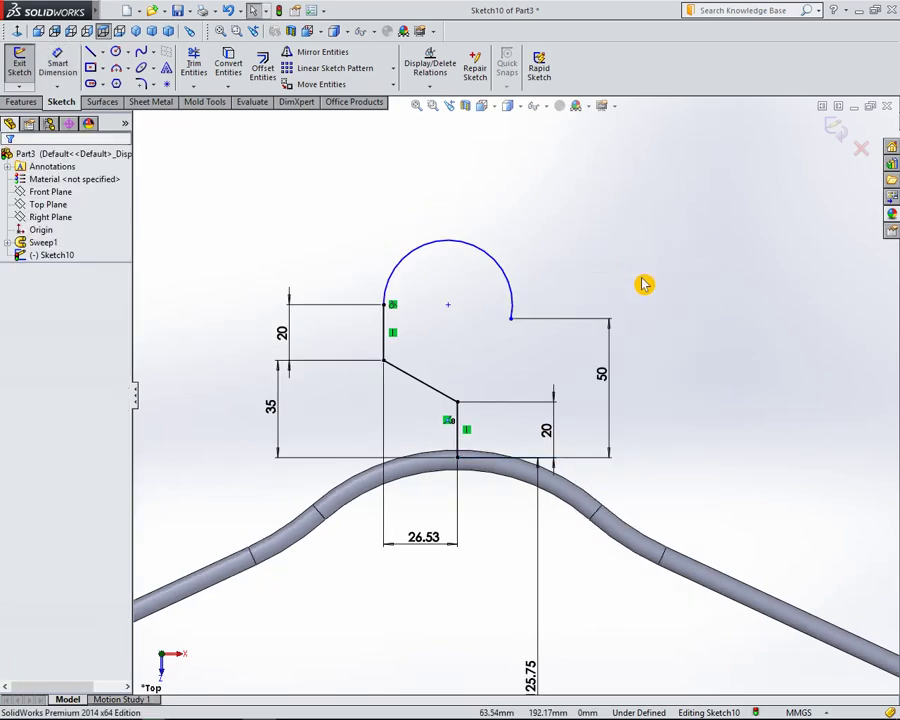
scroll(520, 470, "up", 2)
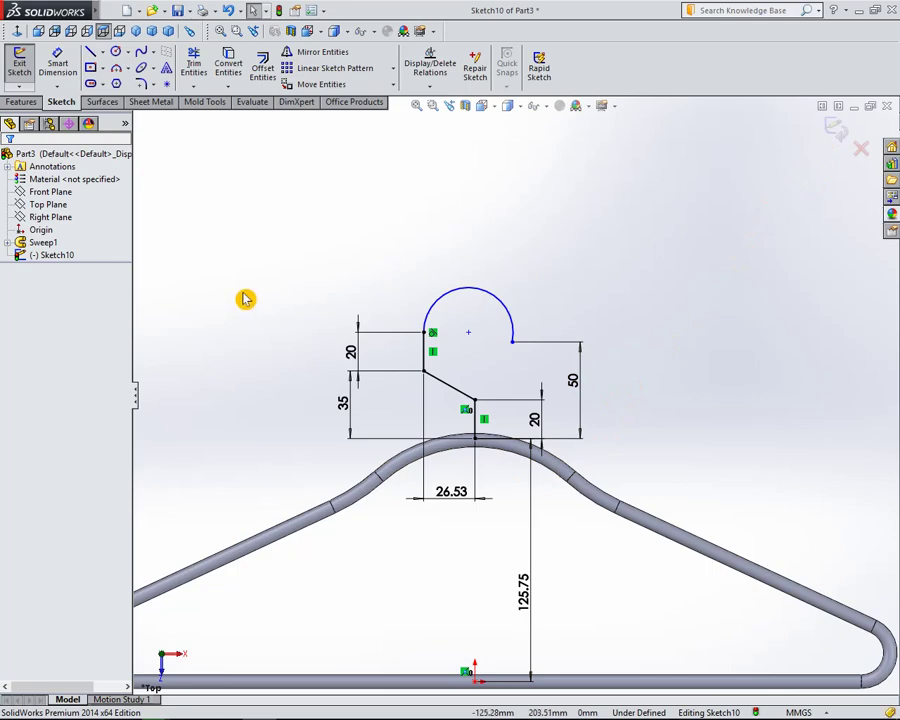
left_click(143, 86)
Try filleting the lower vertical and diagonal lines, then cancel the failed attempt.
scroll(491, 414, "down", 1)
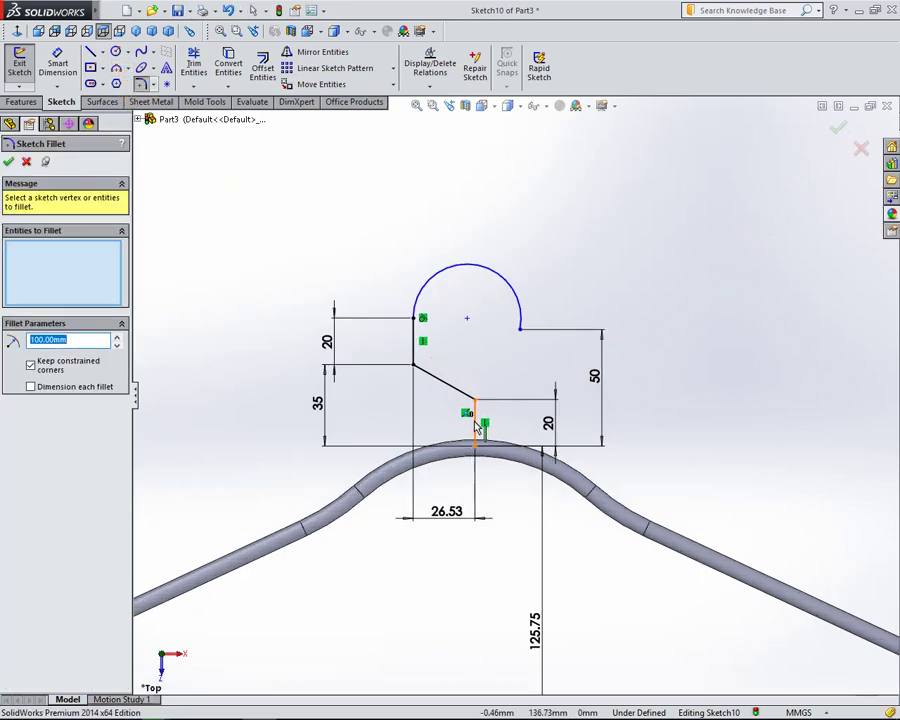
left_click(476, 424)
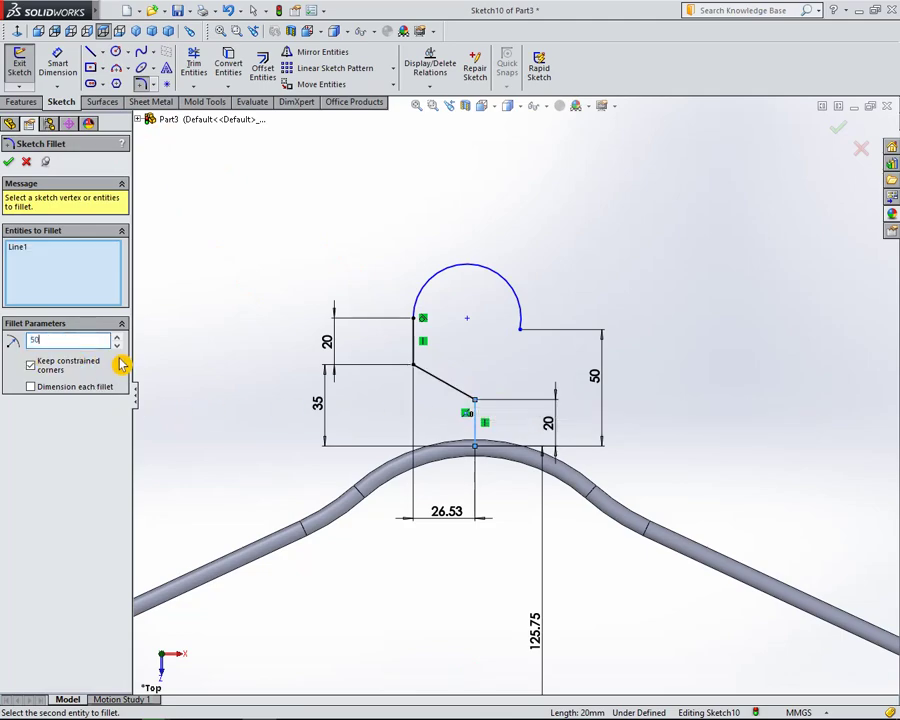
left_click(463, 392)
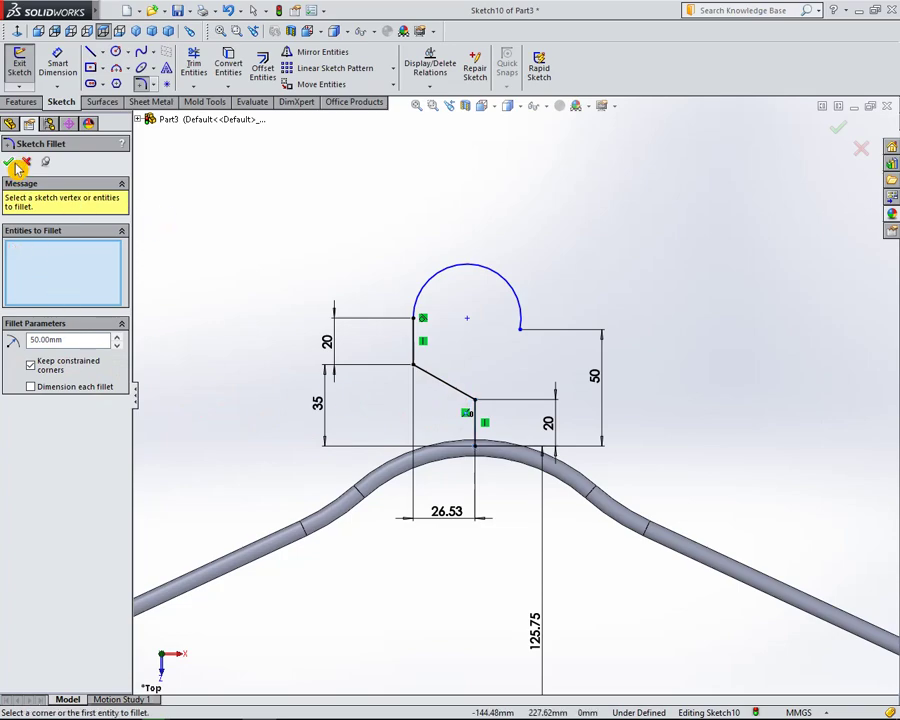
left_click(10, 122)
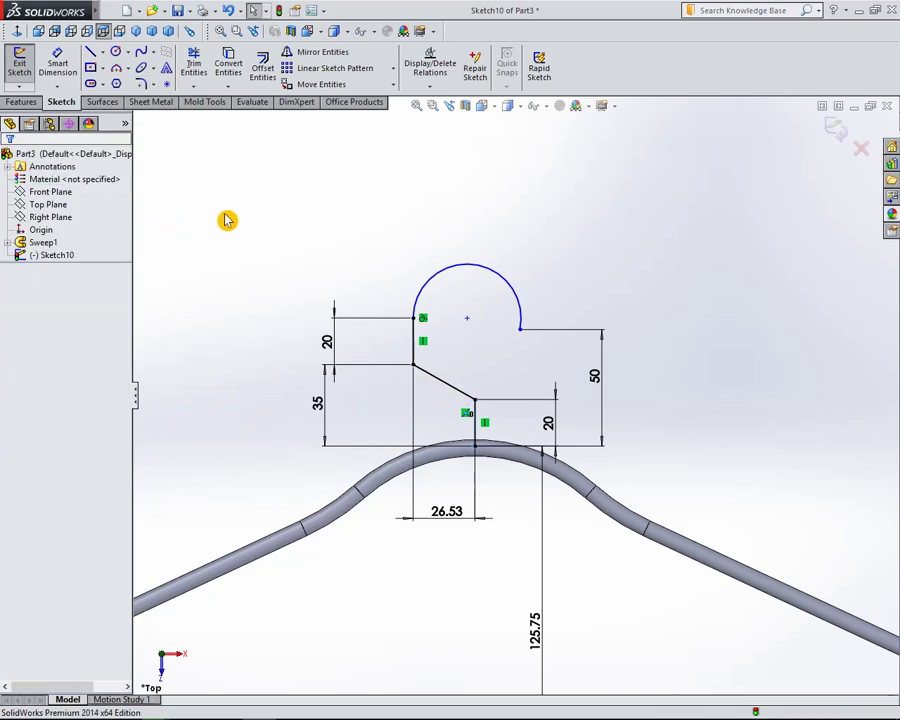
left_click(142, 84)
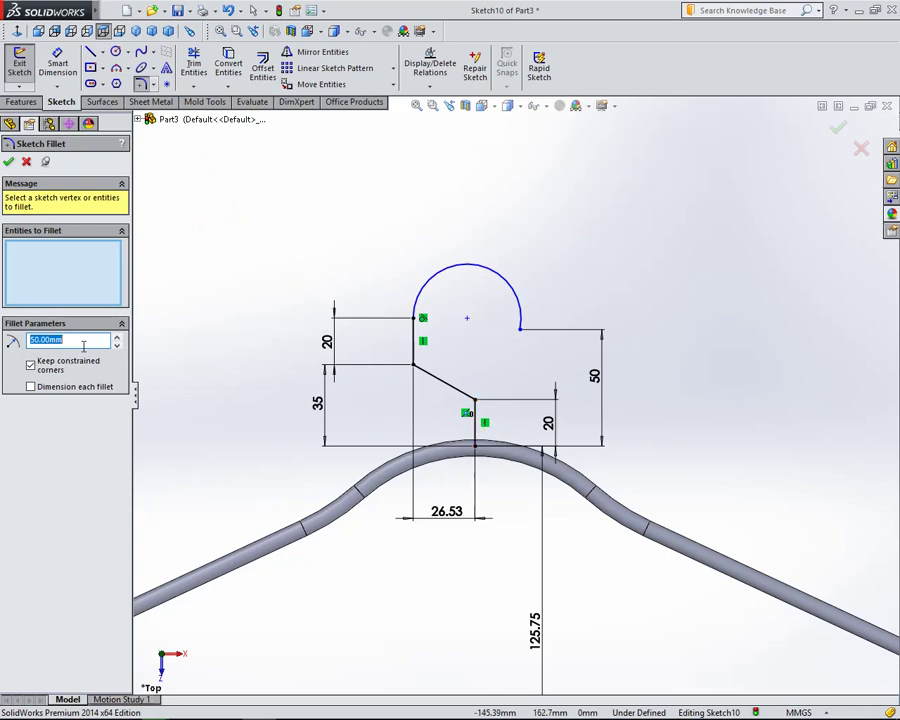
Round both corners of the diagonal jog with 10 mm sketch fillets and fit the hanger in view.
type("5")
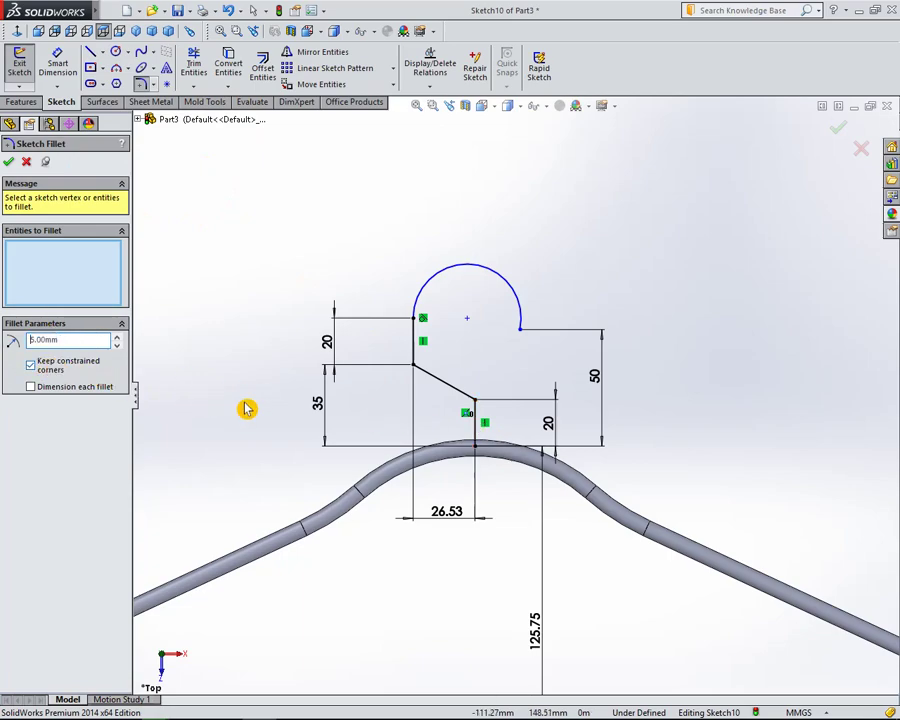
left_click(469, 406)
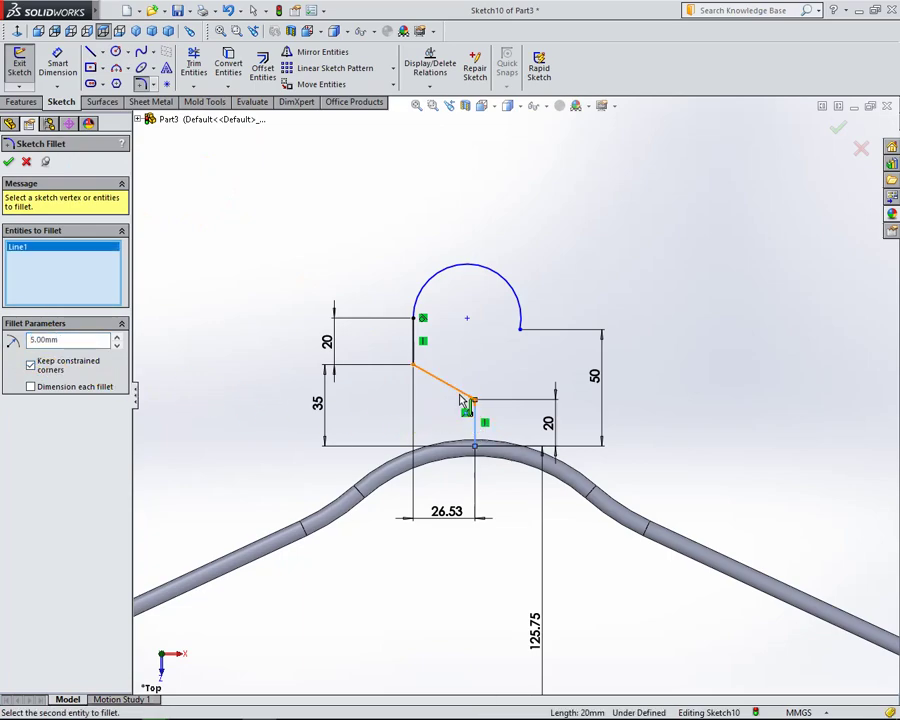
left_click(457, 396)
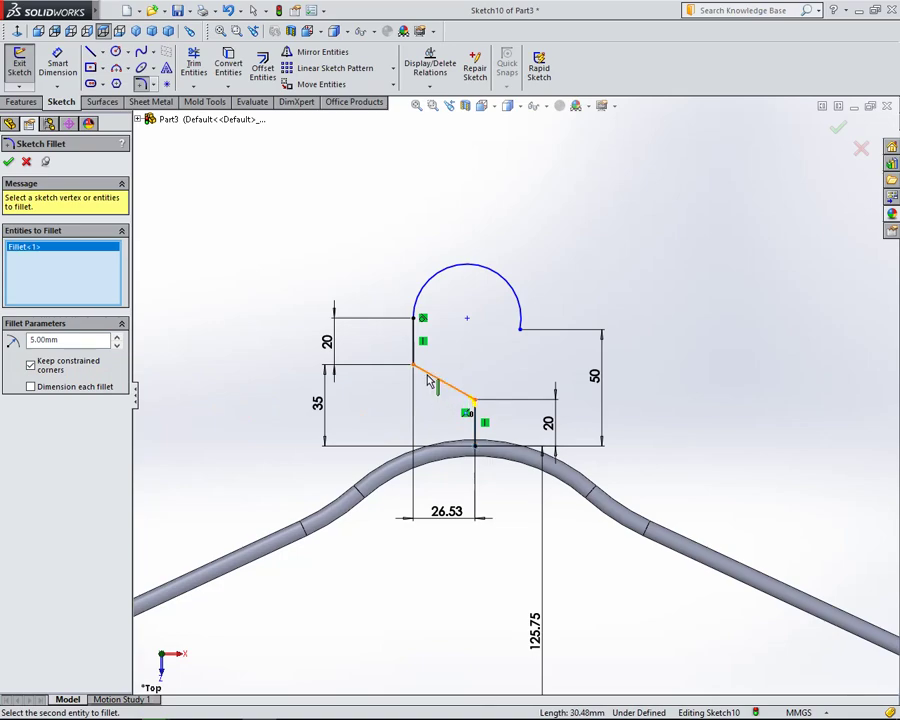
left_click(427, 368)
left_click(415, 354)
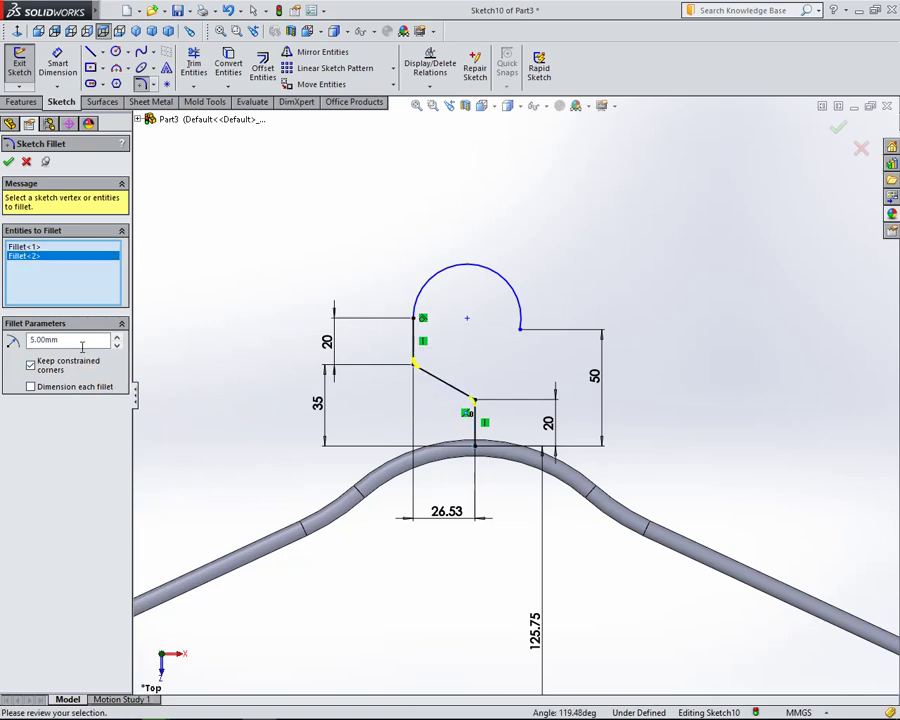
type("10")
key("Return")
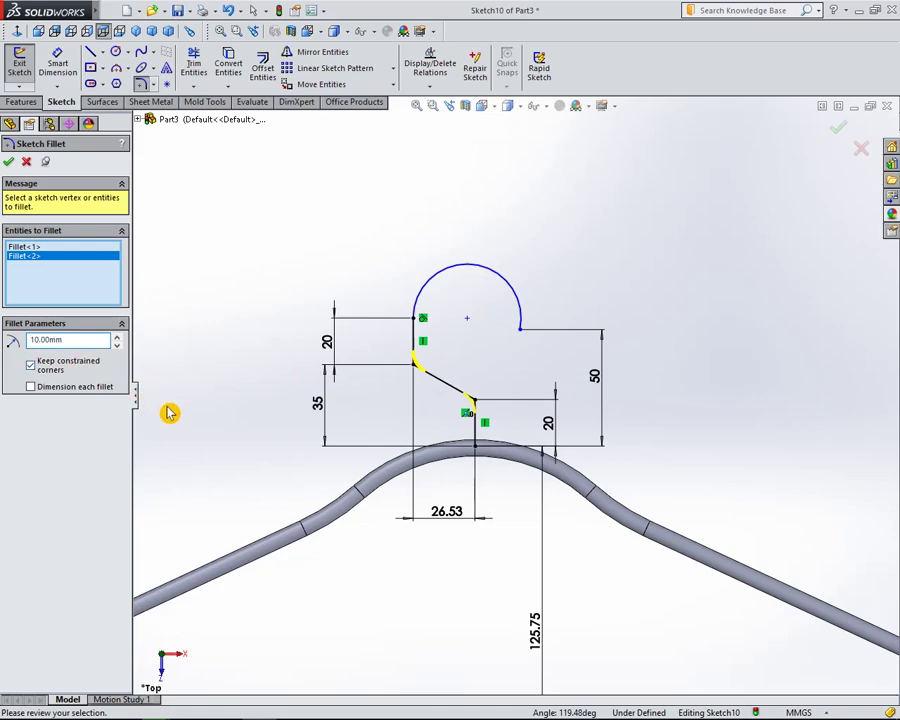
left_click(9, 161)
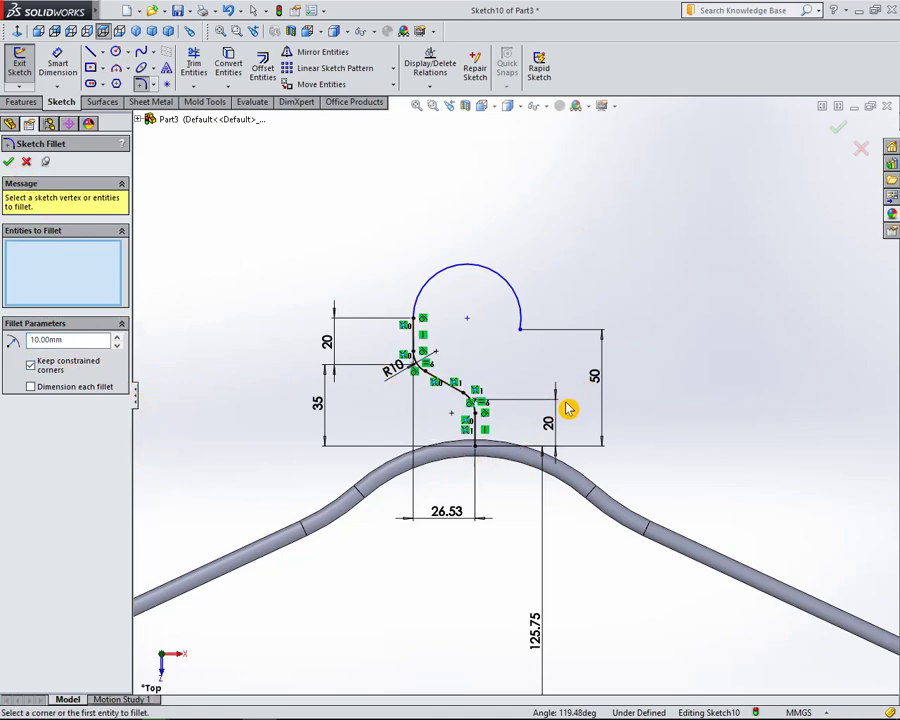
left_click(9, 123)
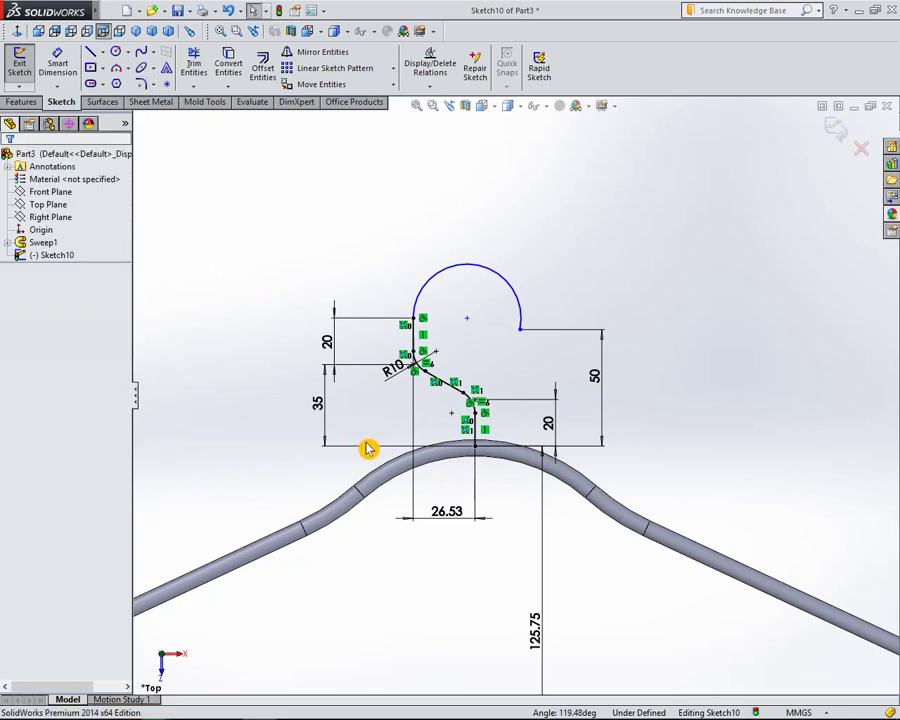
key("f")
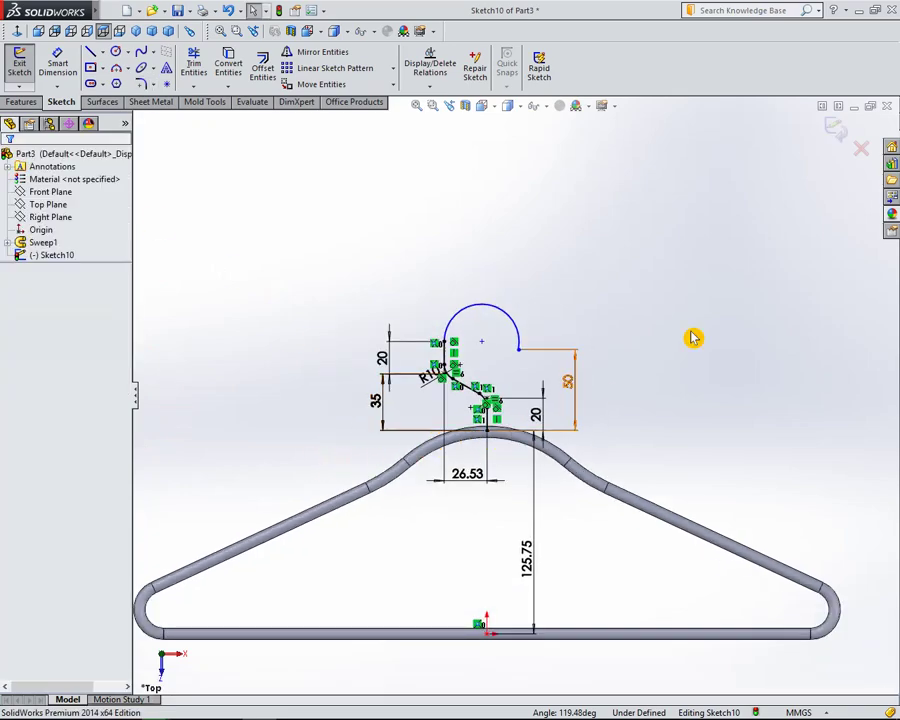
Exit the hook sketch, select the Front Plane and fit the whole hanger in view.
left_click(832, 130)
scroll(579, 413, "down", 2)
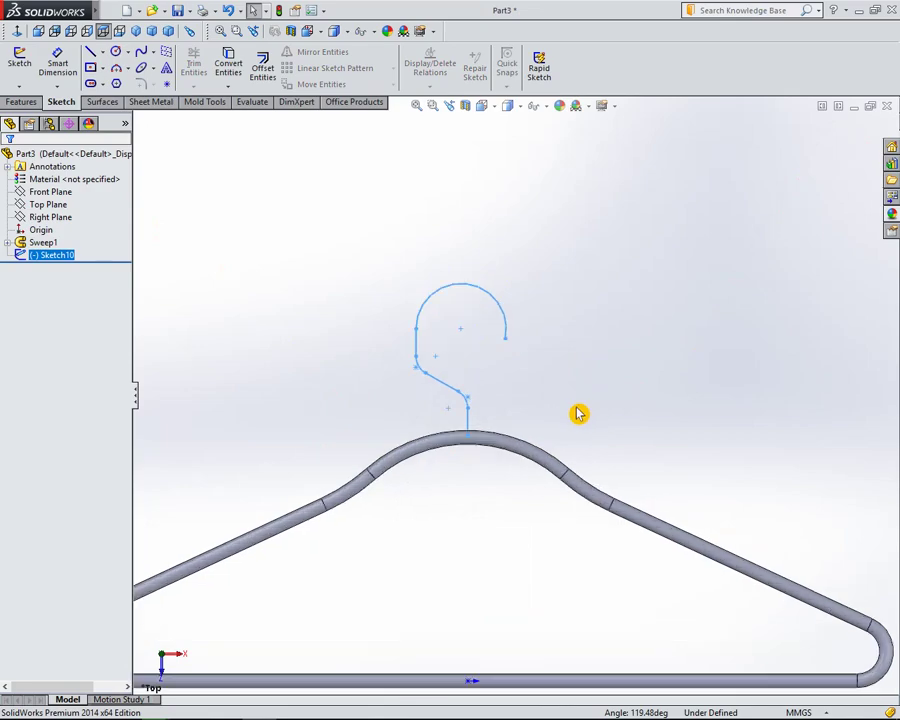
left_click(50, 191)
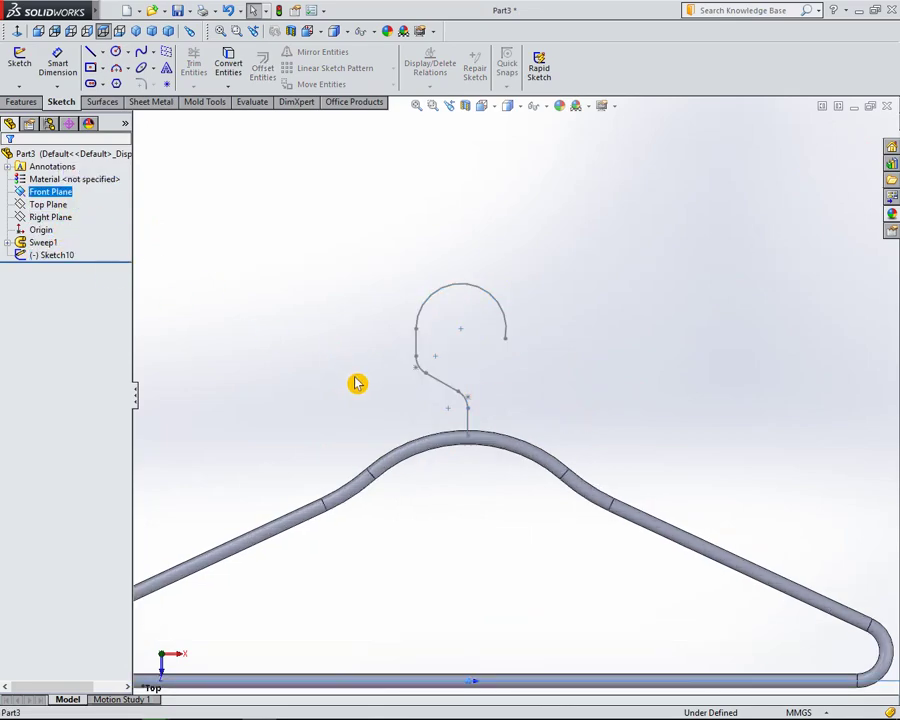
key("f")
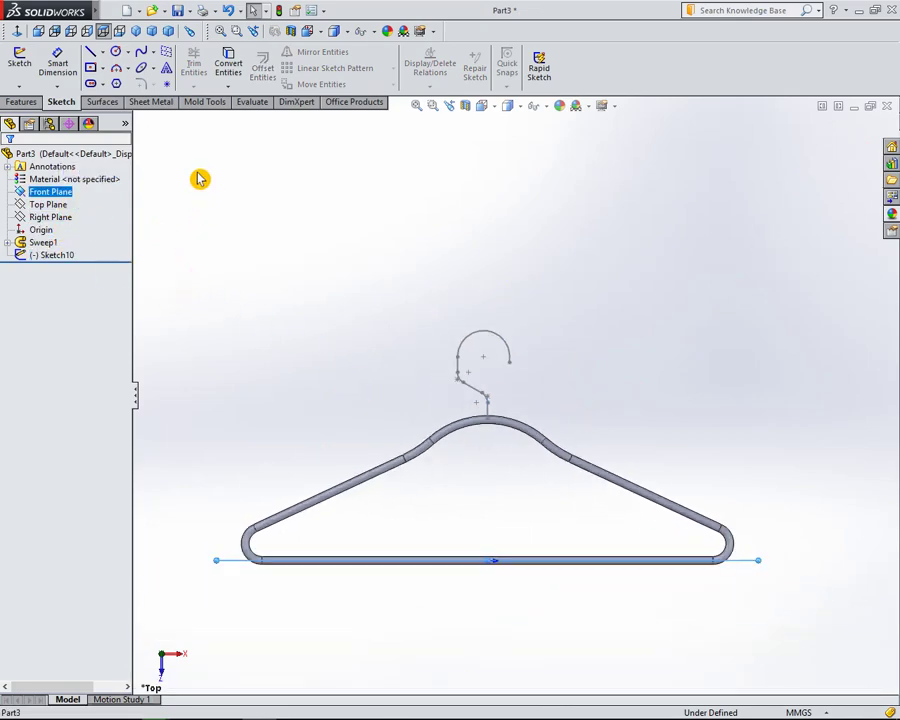
Create Plane4 parallel to the Front Plane through Point1@Sketch10 at the hanger's top.
left_click(21, 102)
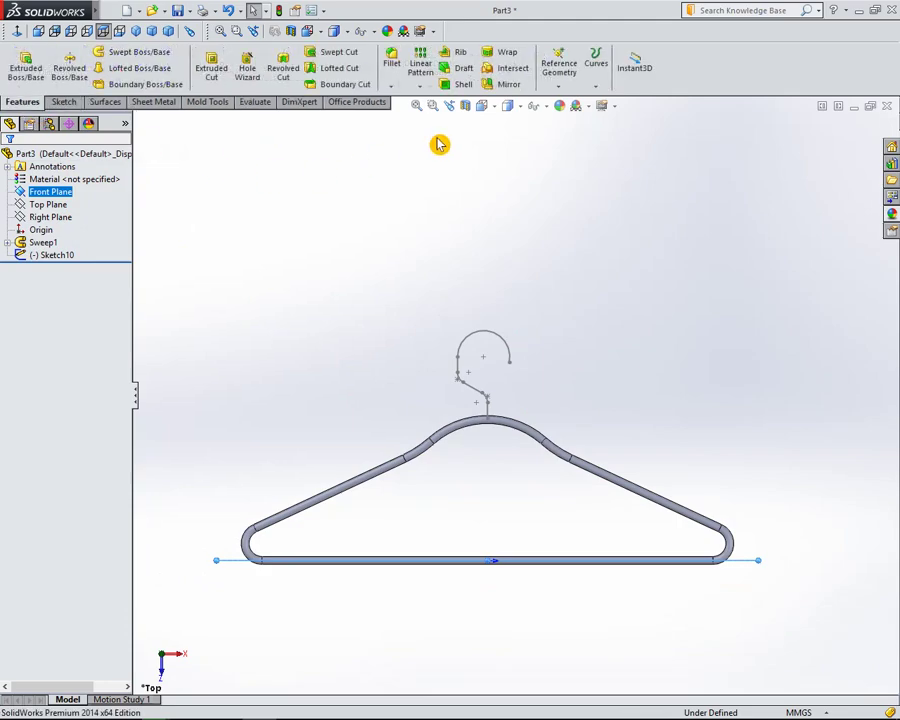
left_click(559, 88)
left_click(568, 100)
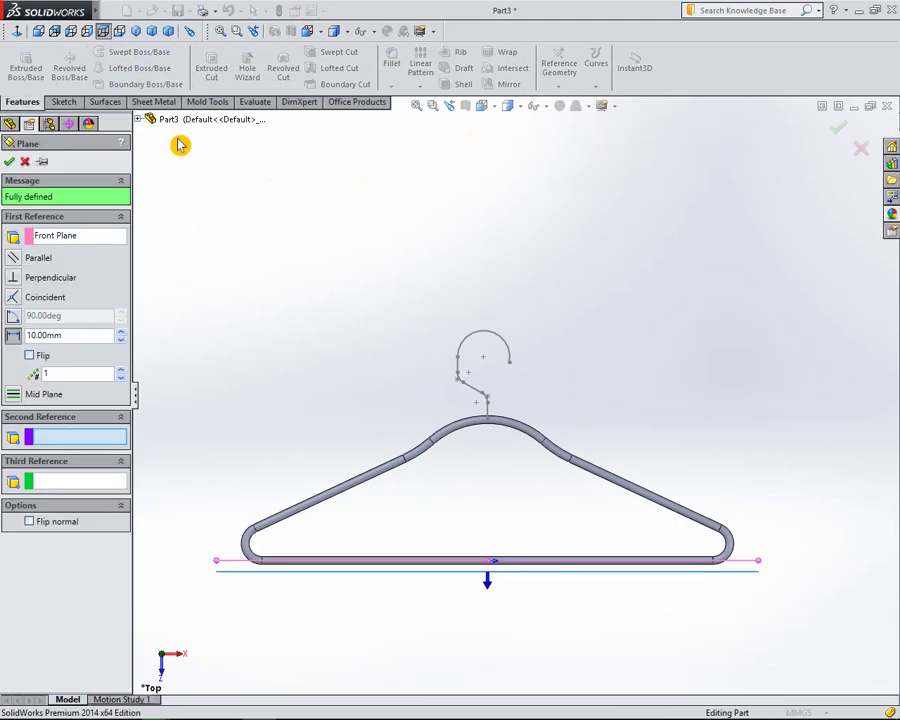
left_click(139, 120)
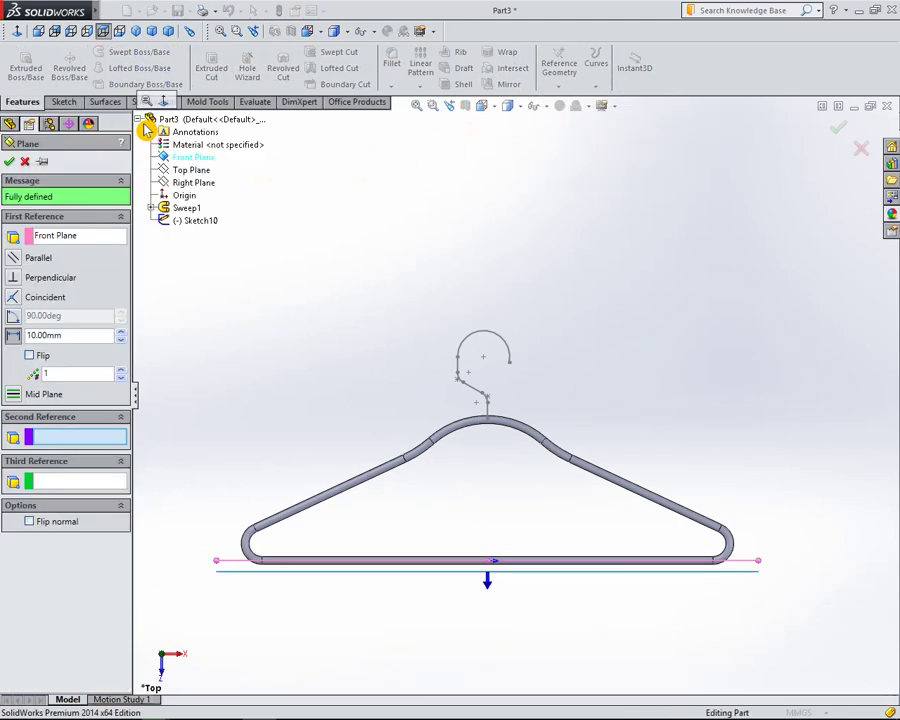
left_click(195, 160)
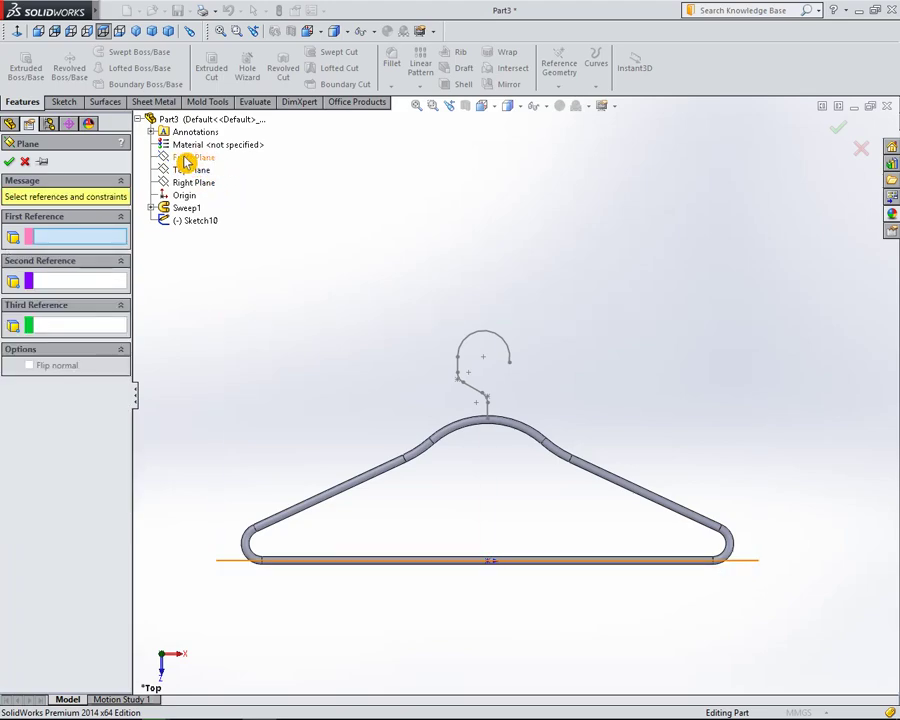
left_click(207, 163)
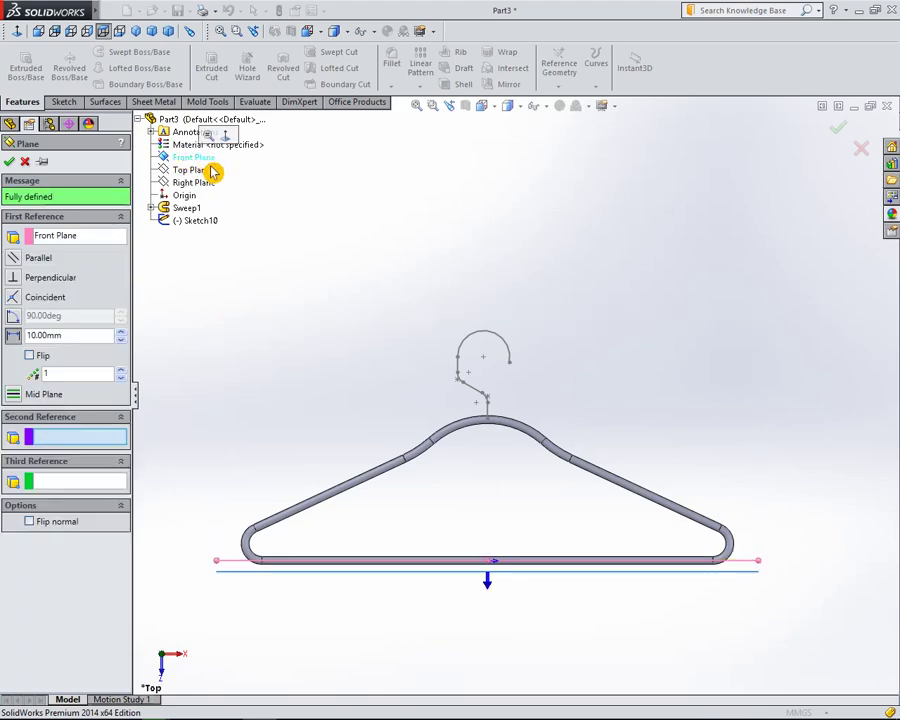
left_click(488, 421)
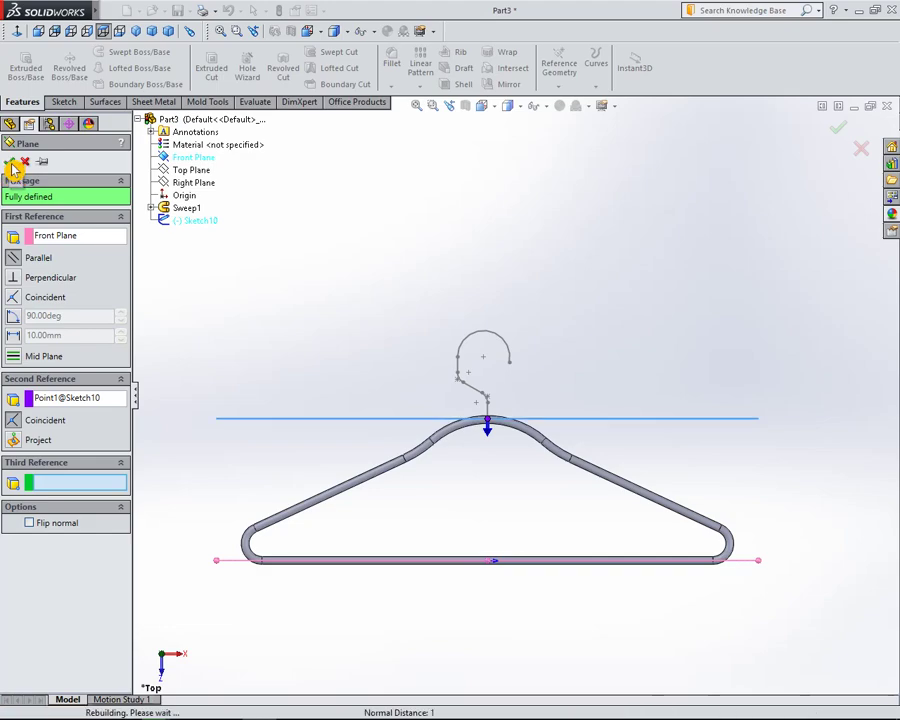
left_click(9, 161)
scroll(510, 444, "down", 2)
scroll(521, 427, "down", 3)
mouse_move(521, 427)
middle_mouse_down()
mouse_move(546, 392)
mouse_move(471, 447)
middle_mouse_up()
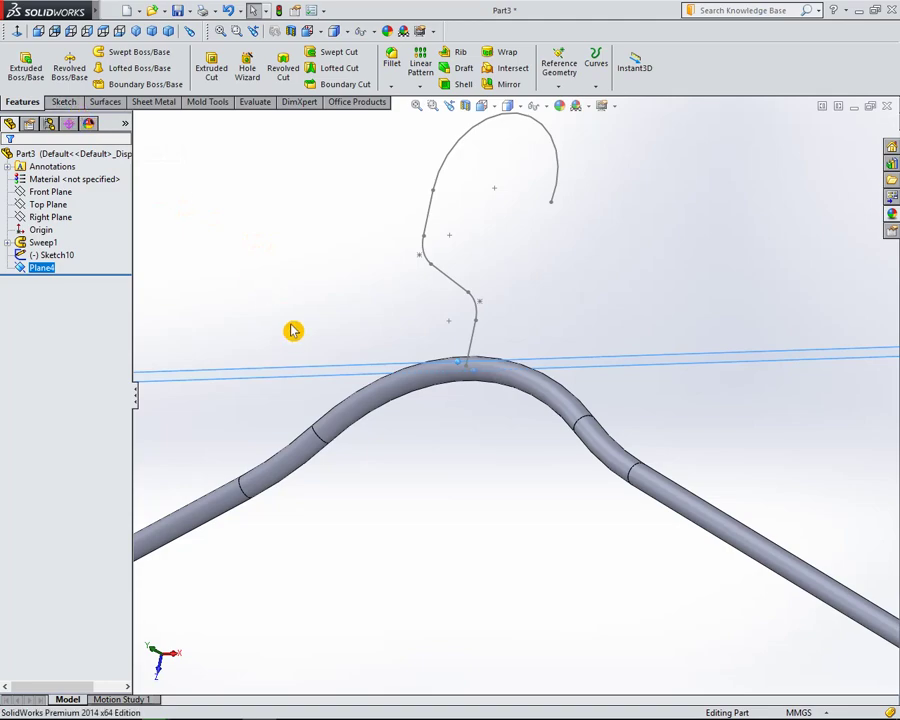
Start a sketch on Plane4 and draw a circle centred on the hanger's top point.
right_click(330, 370)
left_click(357, 341)
left_click(117, 54)
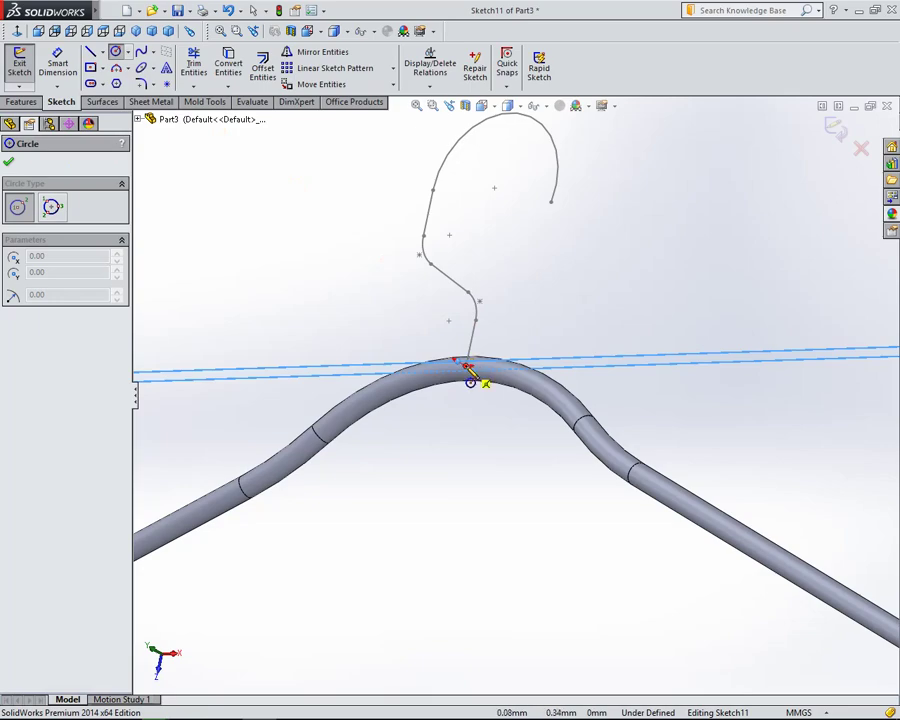
left_click(466, 367)
left_click(430, 412)
right_click(252, 222)
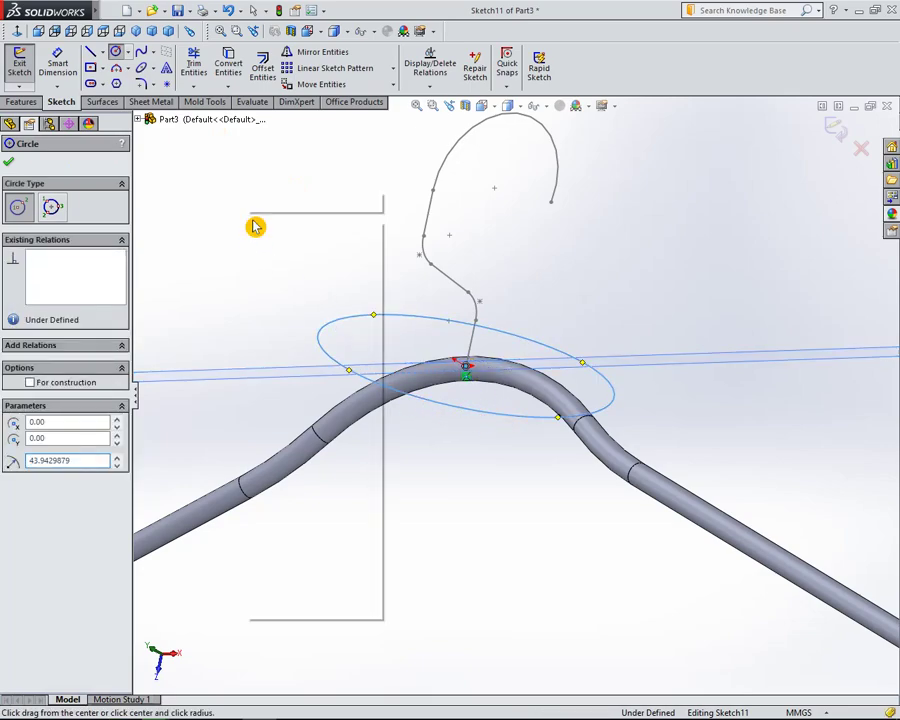
left_click(296, 236)
scroll(375, 354, "up", 3)
mouse_move(375, 354)
middle_mouse_down()
mouse_move(362, 310)
mouse_move(438, 374)
middle_mouse_up()
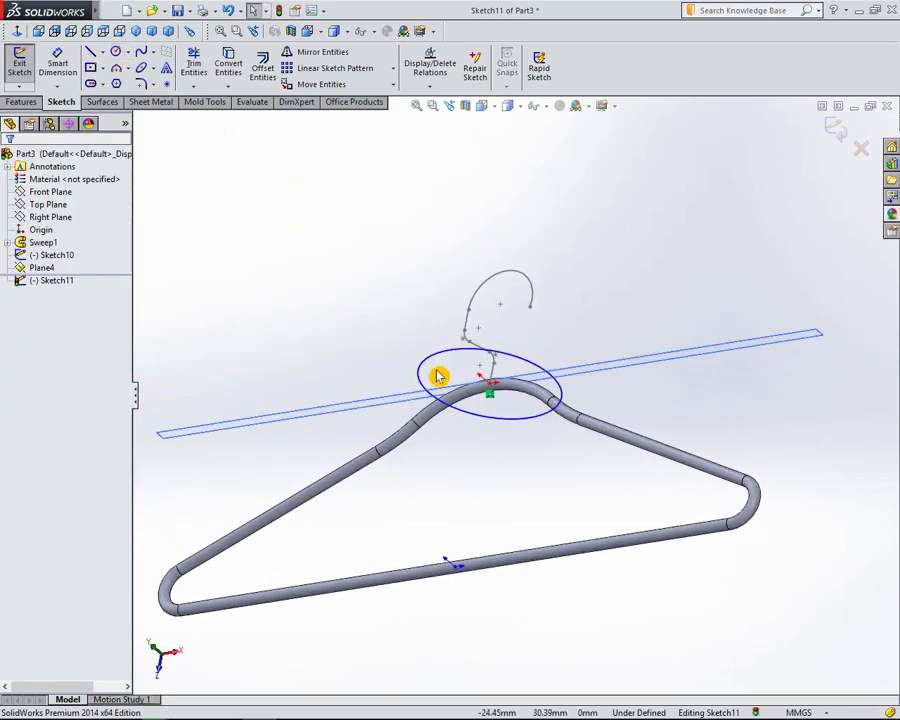
Dimension the circle to a 7 mm diameter and close Sketch11.
left_click(62, 64)
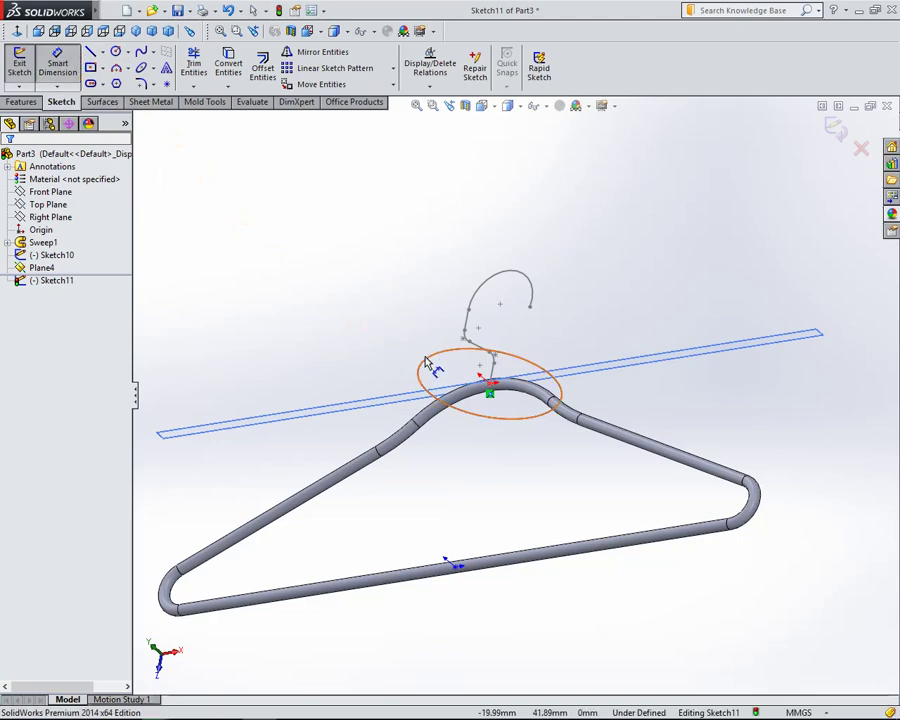
left_click(402, 358)
left_click(375, 336)
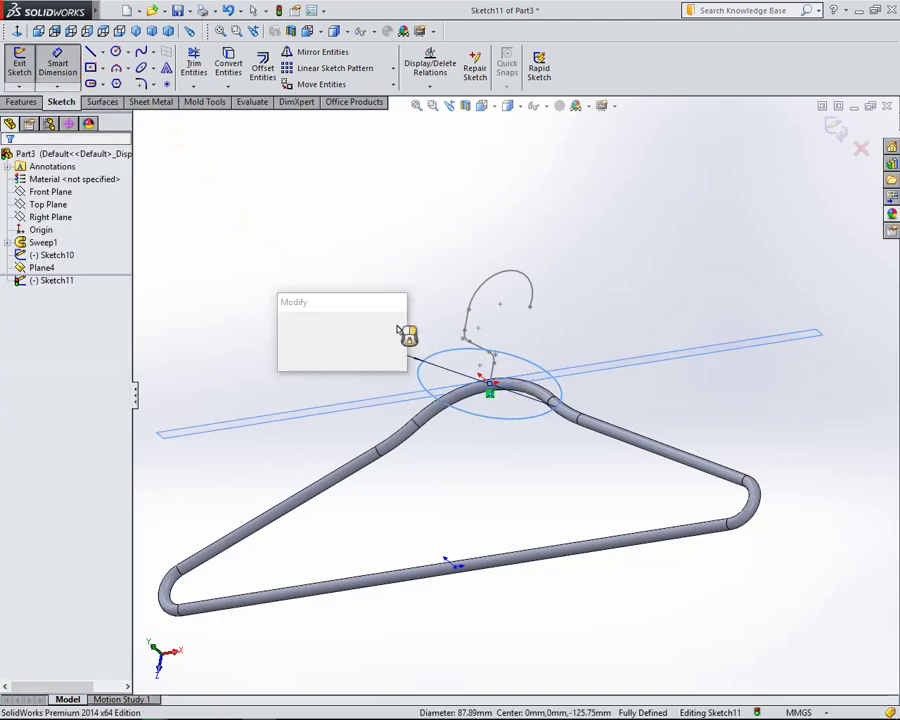
middle_click_drag(487, 372, 400, 350)
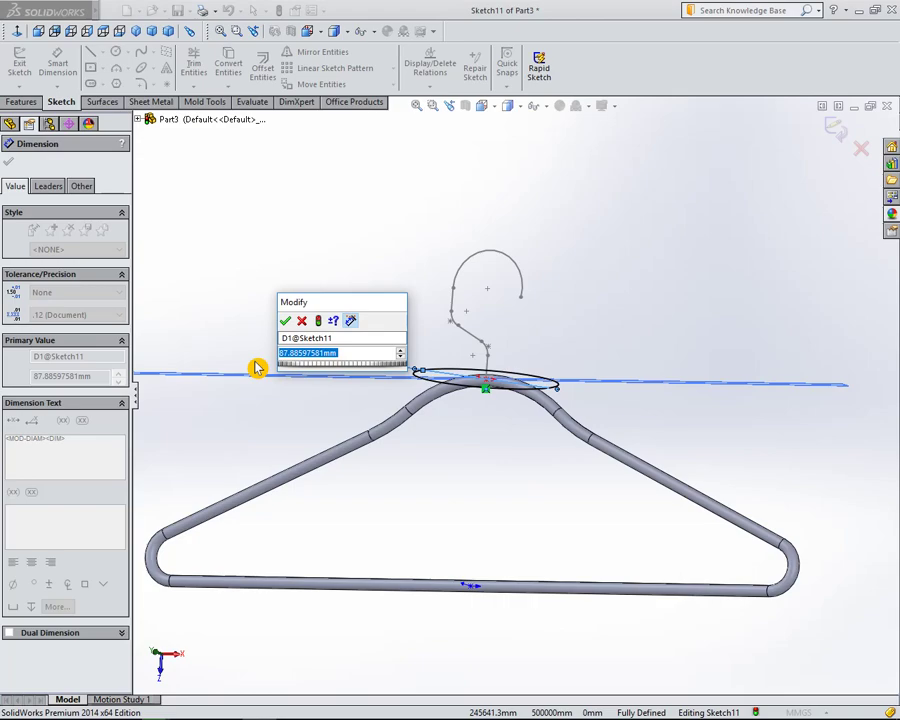
type("7")
key("Return")
mouse_move(420, 360)
middle_mouse_down()
mouse_move(462, 348)
mouse_move(492, 301)
mouse_move(478, 297)
middle_mouse_up()
scroll(518, 375, "down", 2)
scroll(430, 385, "down", 2)
middle_click_drag(428, 385, 143, 213)
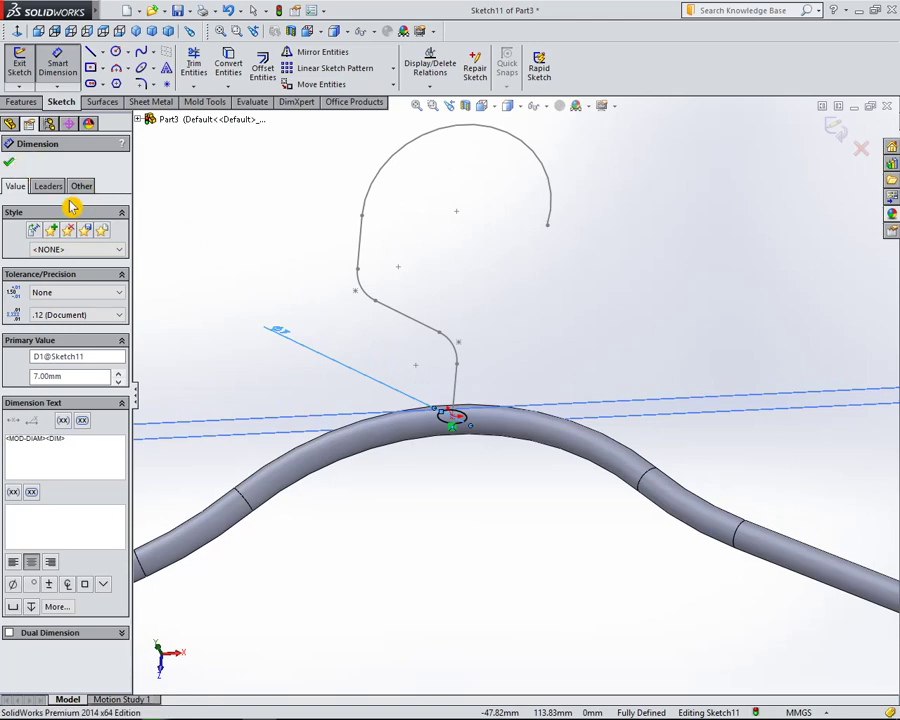
left_click(404, 356)
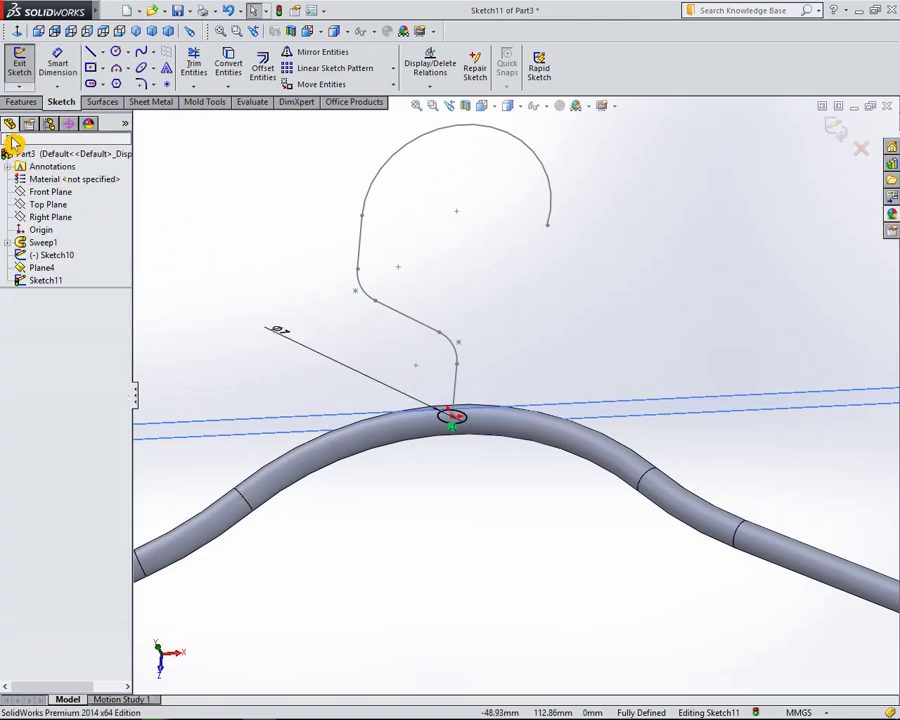
left_click(834, 128)
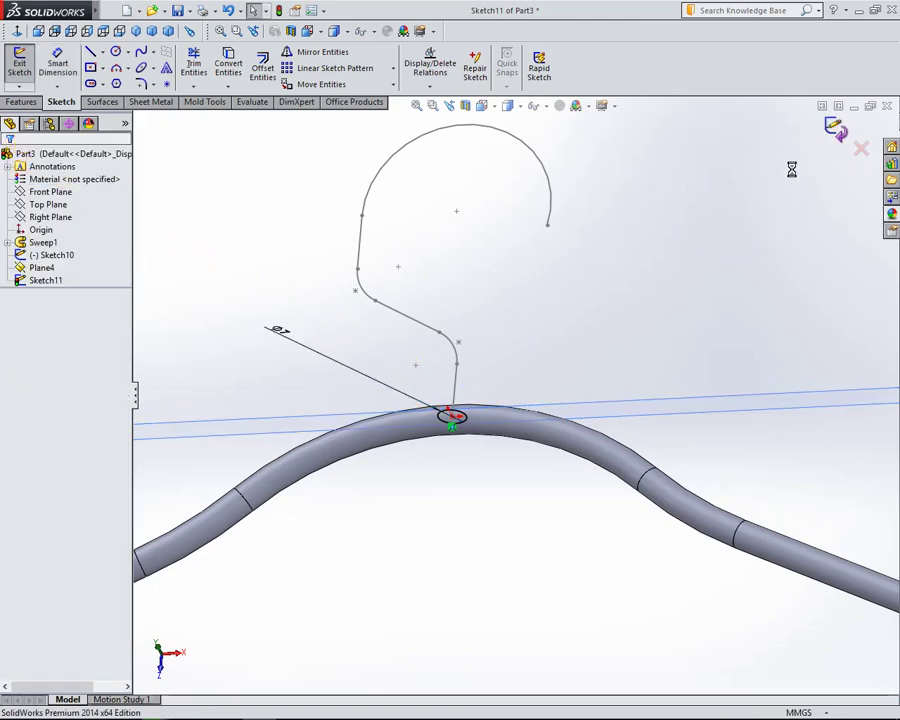
scroll(515, 380, "up", 3)
scroll(540, 358, "down", 2)
Sweep the Sketch11 circle along the Sketch10 hook curve to create Sweep2.
mouse_move(540, 348)
middle_mouse_down()
mouse_move(518, 355)
mouse_move(510, 374)
middle_mouse_up()
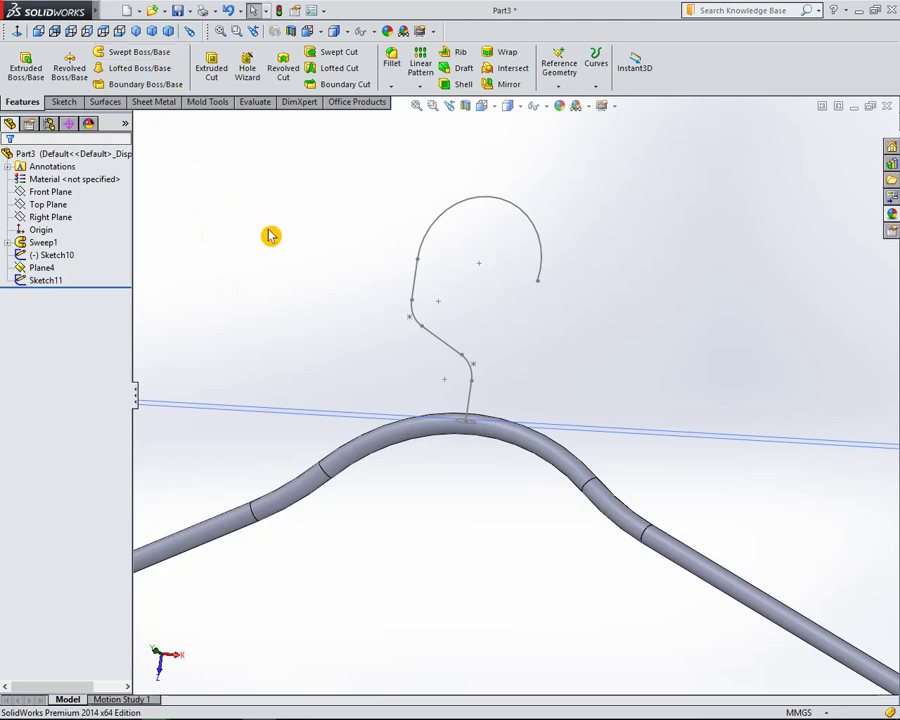
left_click(135, 52)
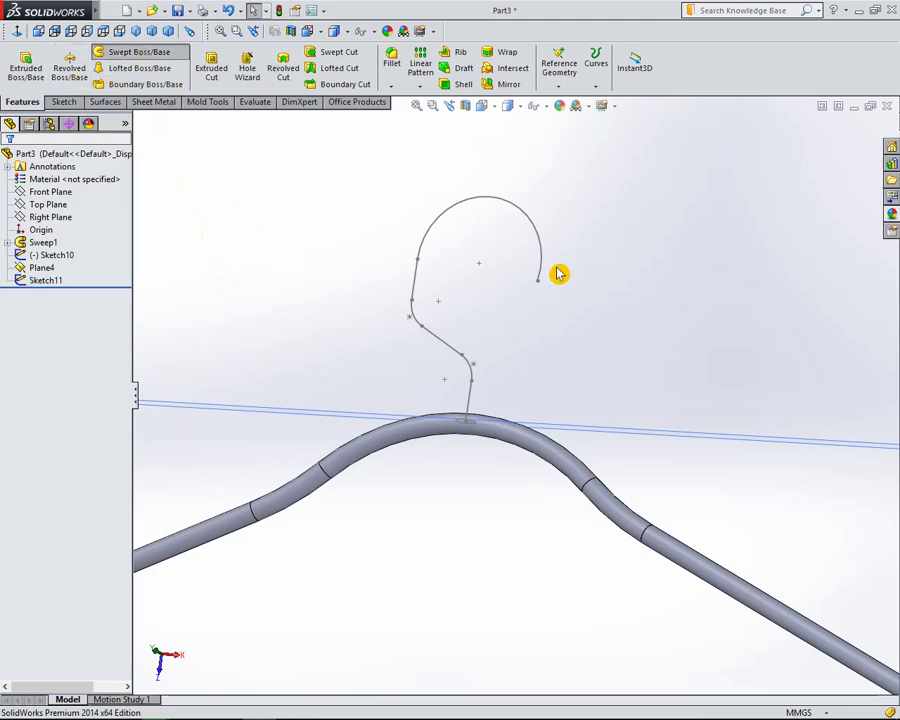
left_click(475, 430)
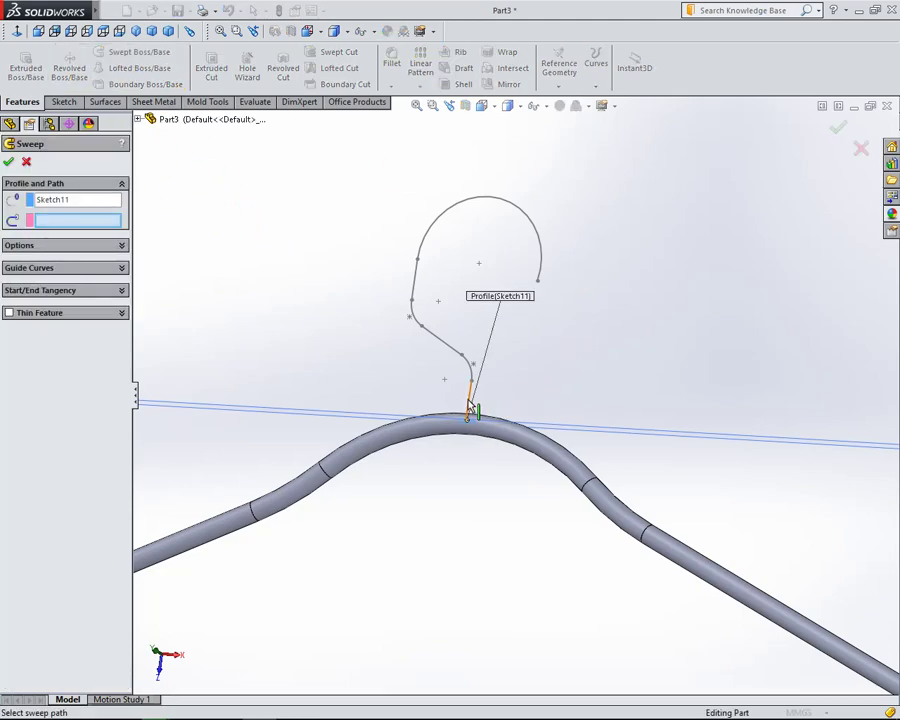
left_click(469, 398)
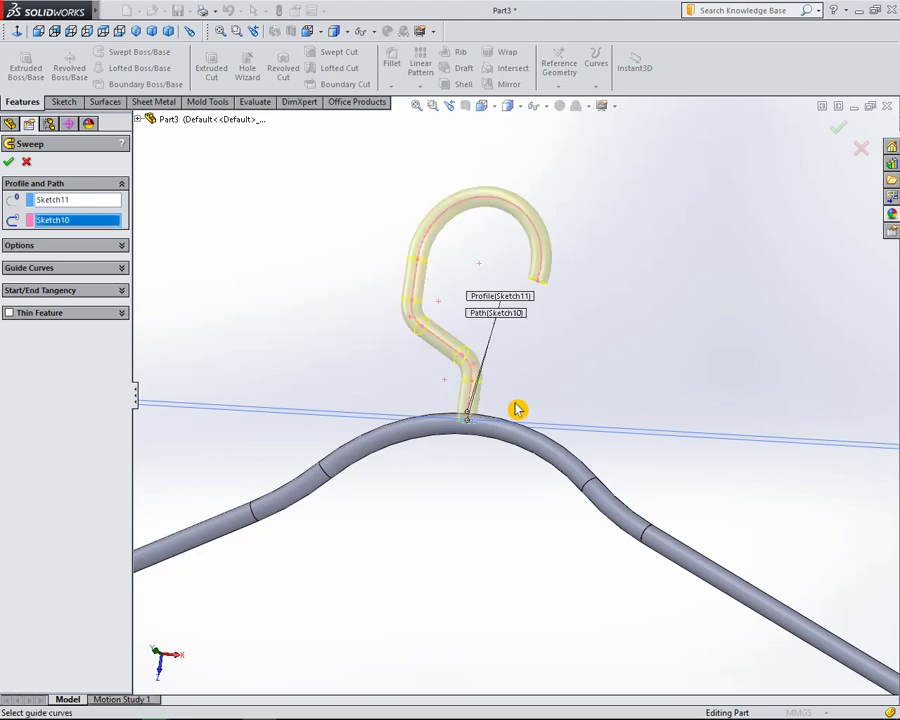
left_click(9, 163)
scroll(422, 456, "up", 3)
scroll(416, 440, "up", 3)
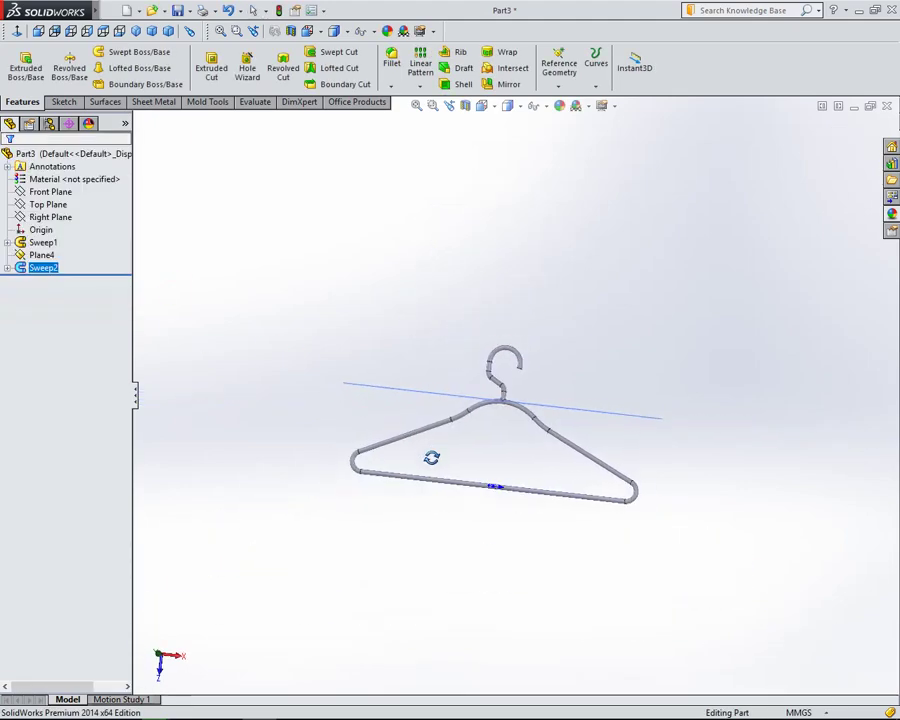
scroll(513, 408, "down", 3)
scroll(490, 412, "down", 2)
scroll(480, 385, "down", 2)
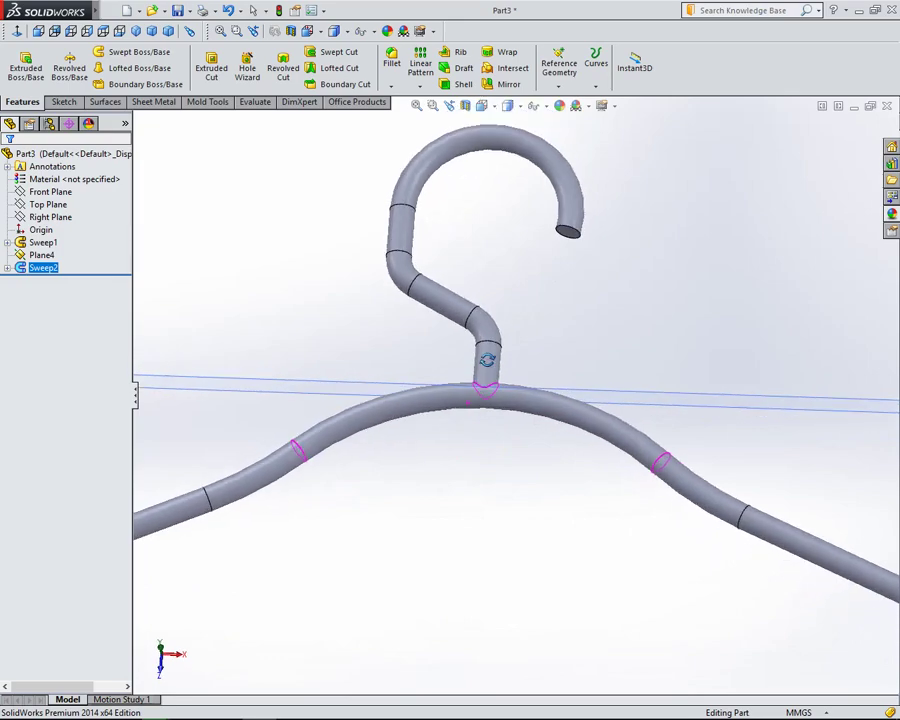
Fillet the hook's tip edge with a 3 mm radius.
left_click(391, 60)
left_click(570, 232)
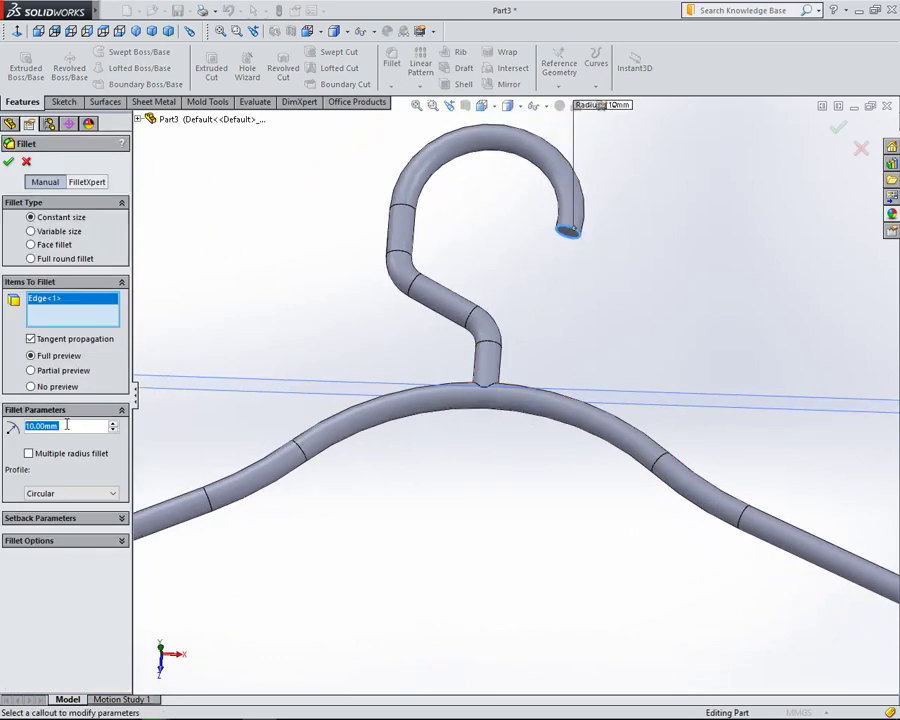
type("3")
key("Return")
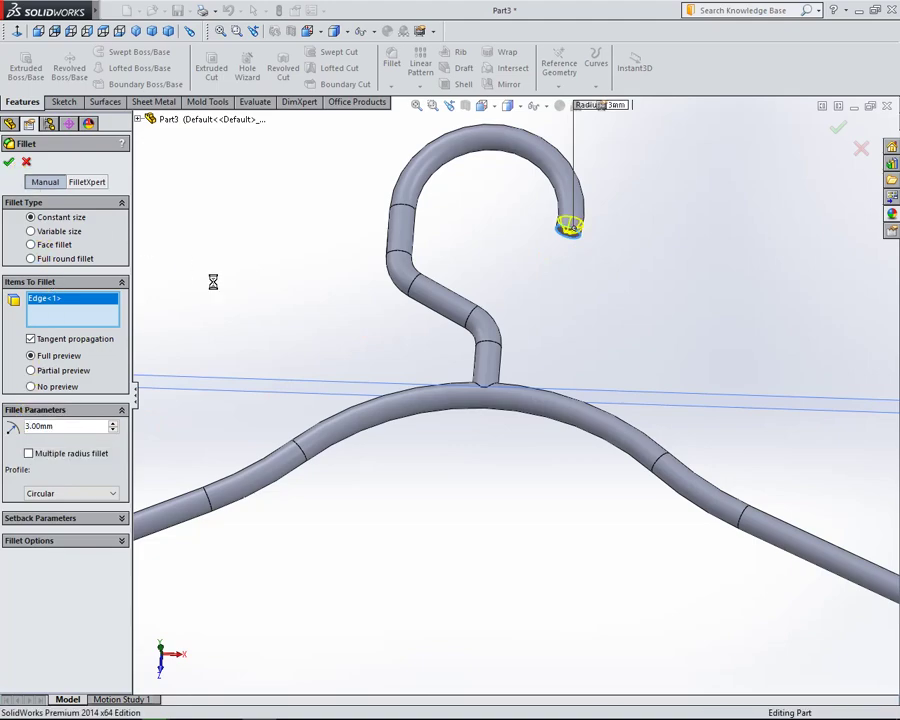
right_click(410, 367)
Fillet the two edges where the hook meets the shoulder at 3 mm.
left_click(393, 60)
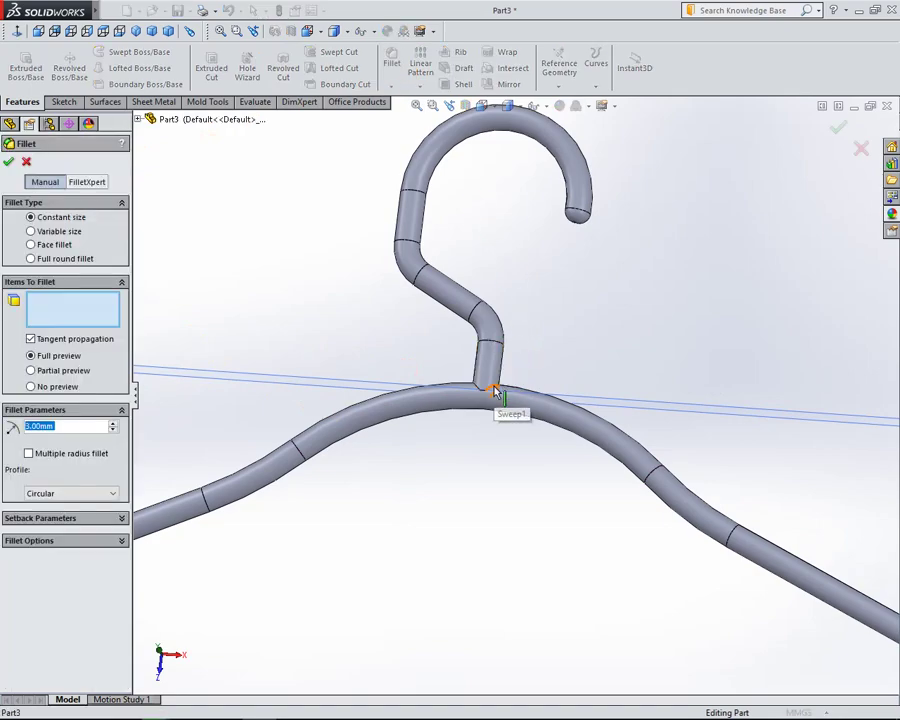
left_click(490, 388)
scroll(485, 389, "down", 3)
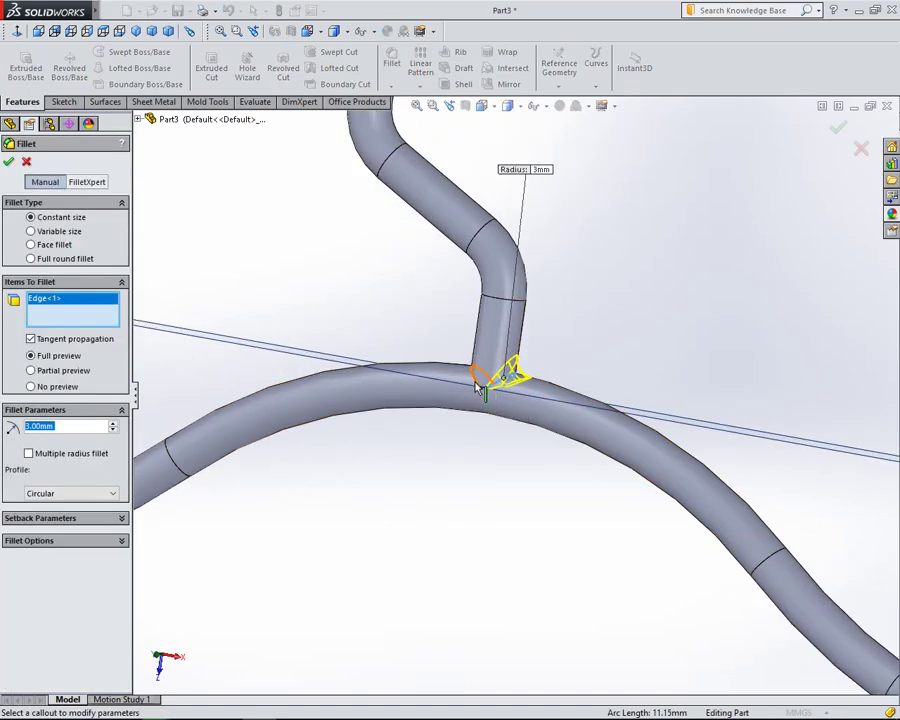
left_click(478, 381)
left_click(10, 164)
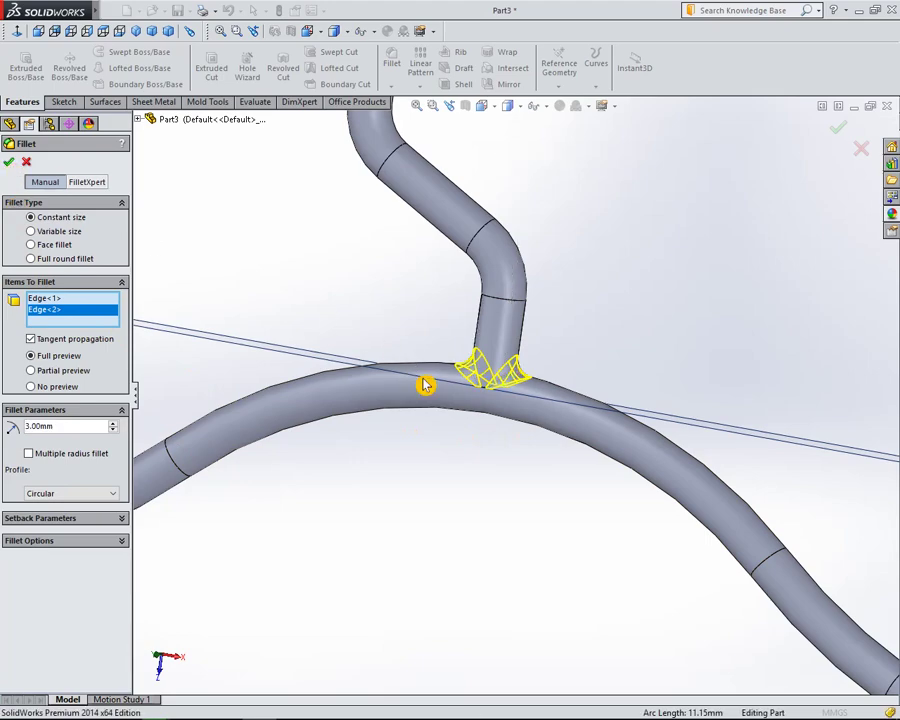
scroll(424, 380, "up", 1)
scroll(424, 380, "up", 3)
scroll(460, 450, "up", 2)
mouse_move(493, 525)
middle_mouse_down()
mouse_move(607, 494)
mouse_move(635, 412)
mouse_move(510, 480)
middle_mouse_up()
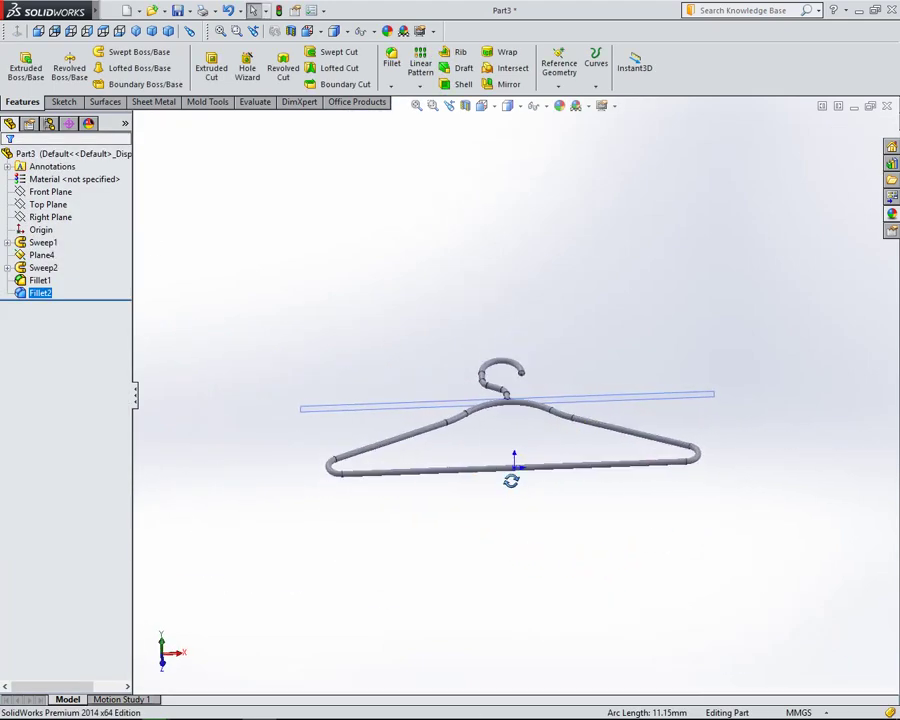
Switch to the isometric view and hide Plane4.
left_click(135, 31)
right_click(516, 266)
left_click(498, 236)
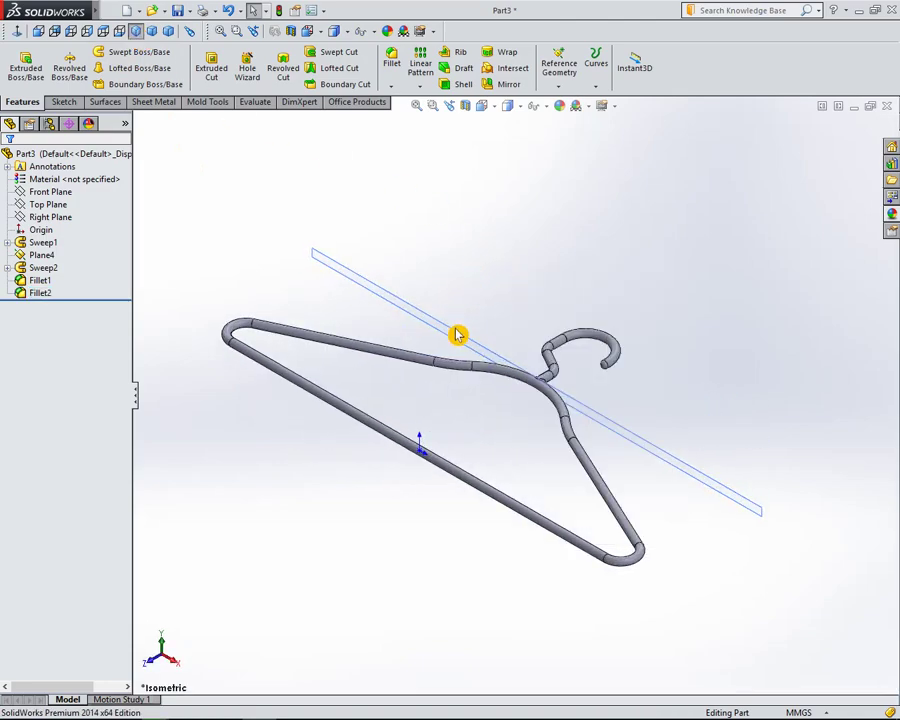
right_click(458, 335)
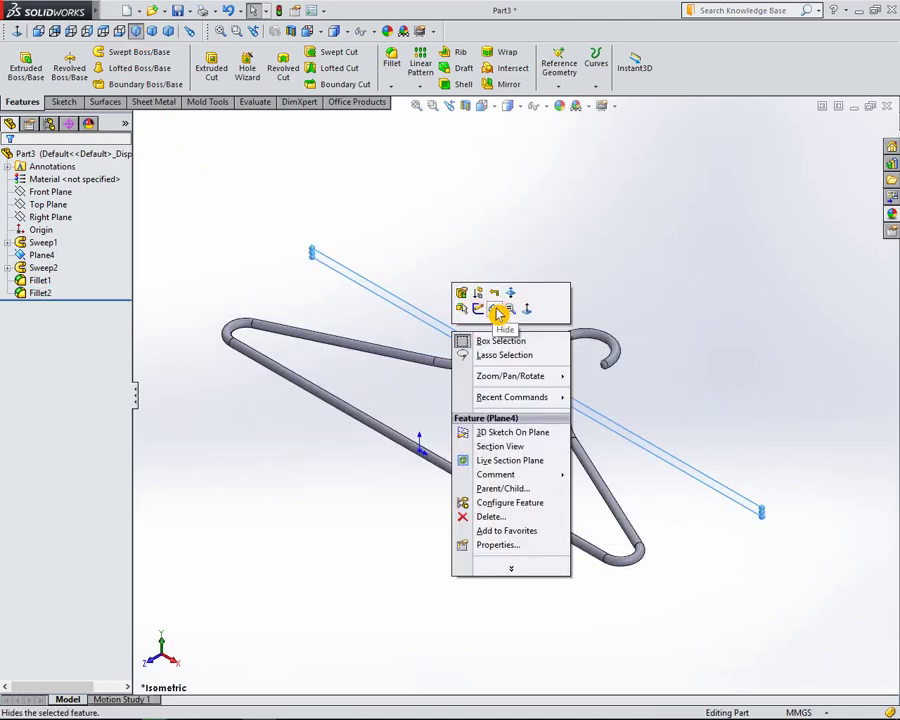
left_click(495, 309)
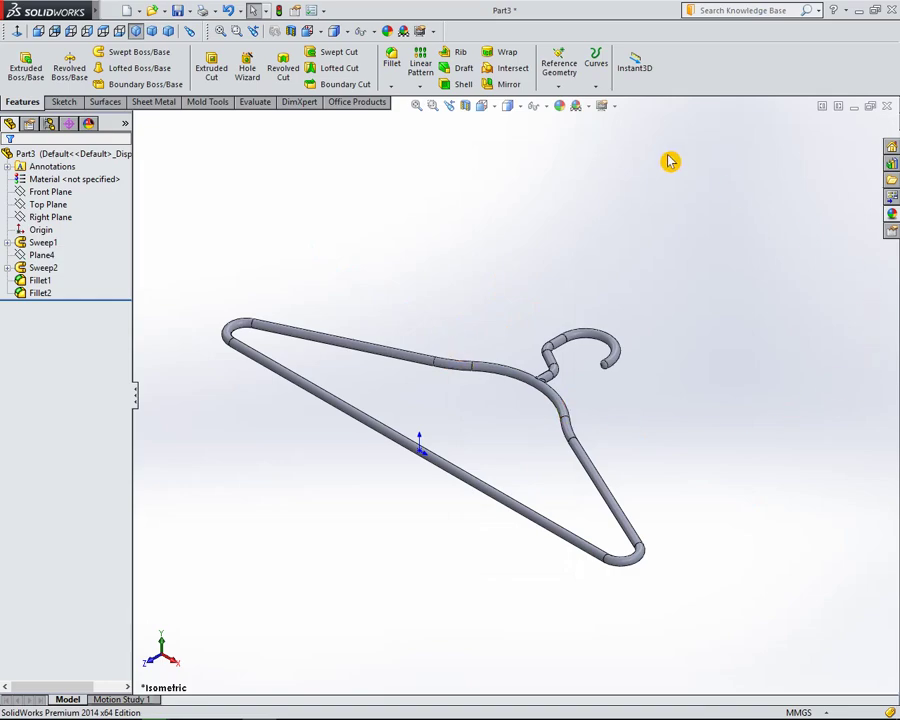
Set the display style to Shaded without edge lines and orbit the hanger.
left_click(525, 115)
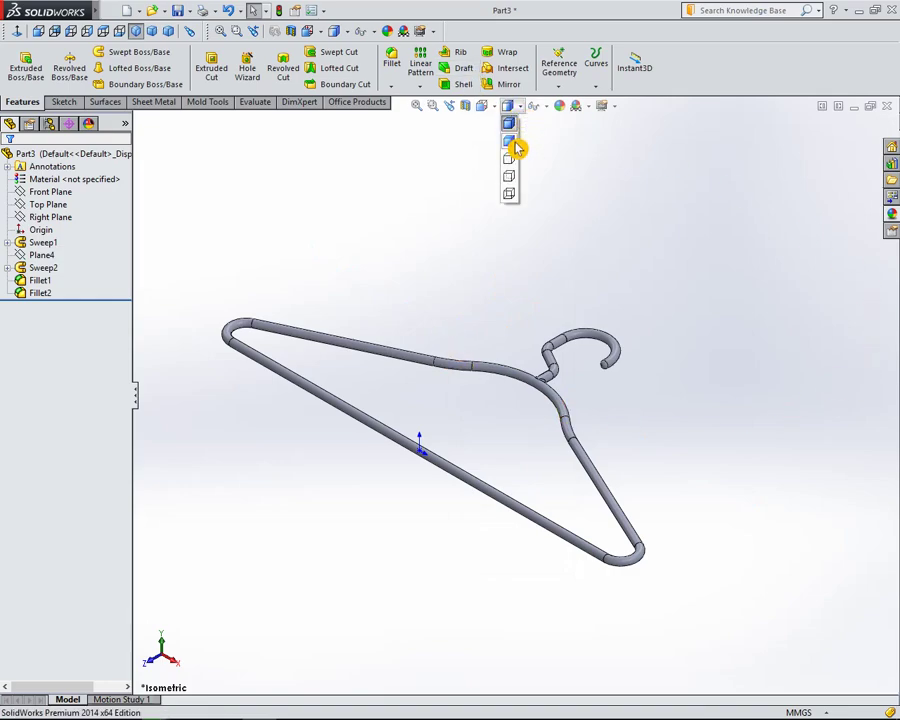
left_click(516, 147)
middle_click_drag(289, 317, 265, 358)
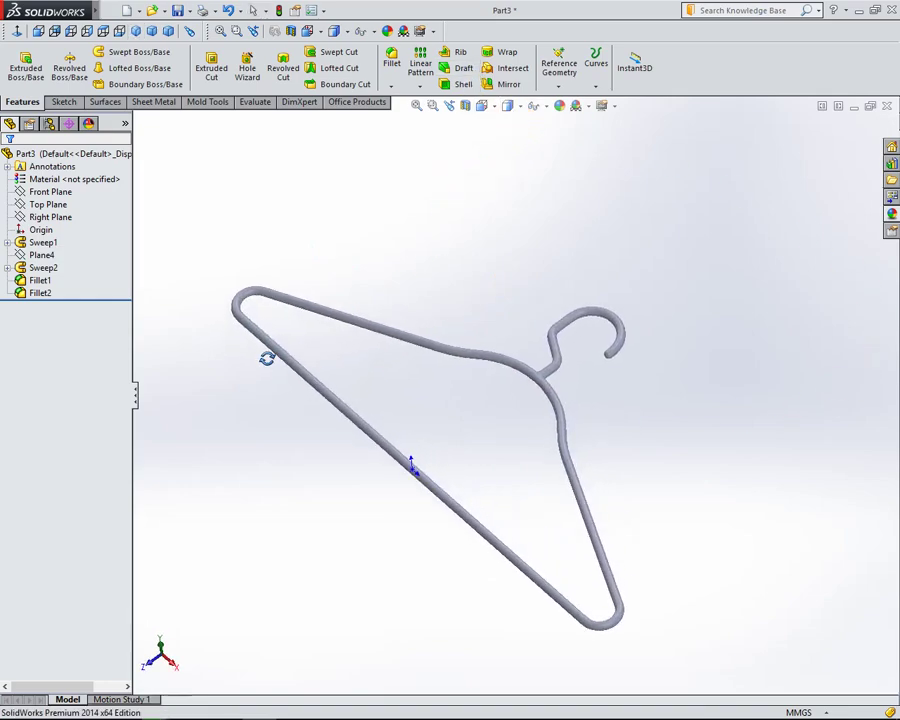
scroll(440, 450, "up", 2)
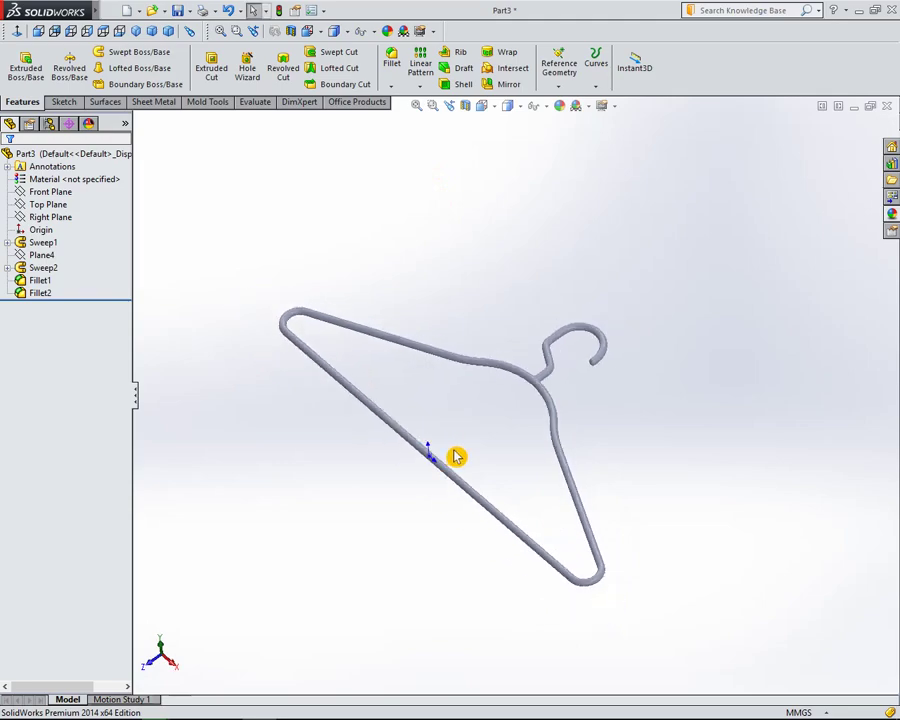
scroll(455, 457, "down", 2)
mouse_move(585, 447)
middle_mouse_down()
mouse_move(554, 356)
mouse_move(586, 392)
mouse_move(390, 376)
middle_mouse_up()
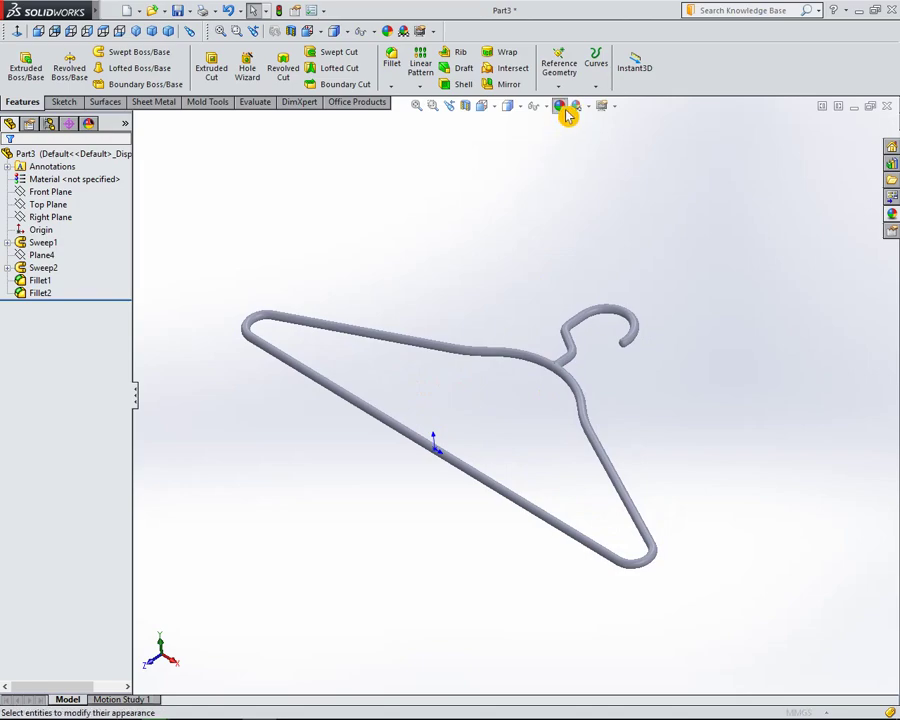
Apply a yellow appearance (RGB 255, 240, 103) to the entire hanger part.
left_click(561, 108)
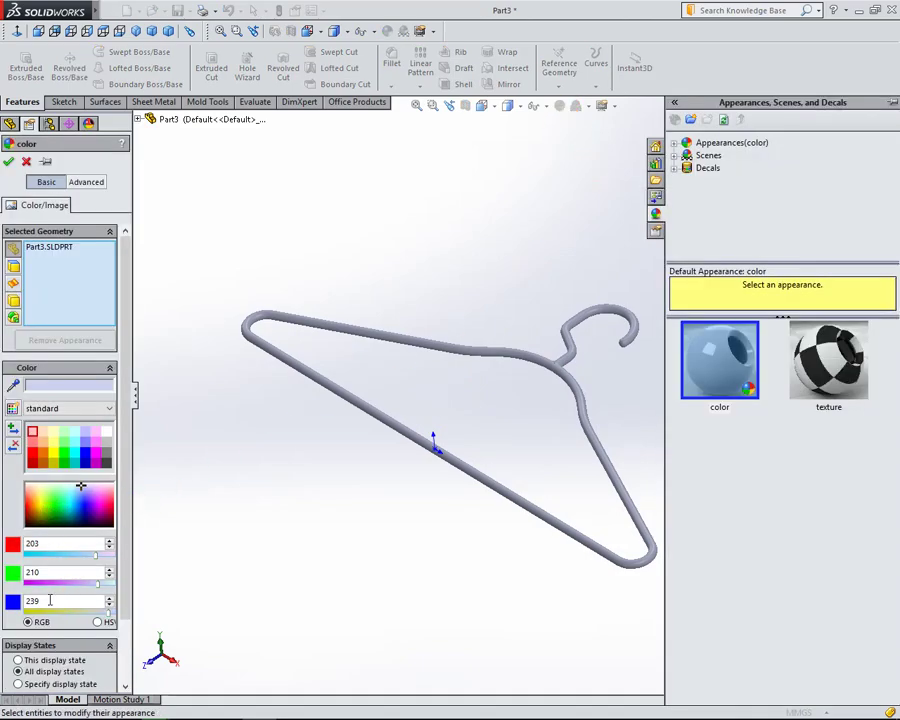
left_click(46, 501)
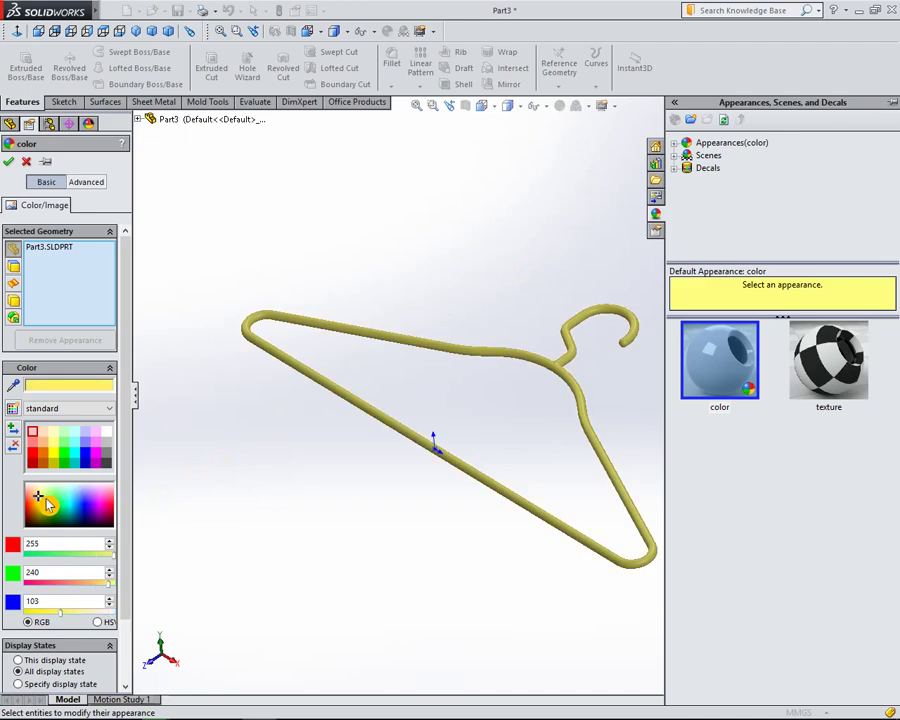
left_click(12, 165)
scroll(530, 446, "up", 2)
scroll(522, 448, "down", 2)
scroll(530, 443, "down", 2)
scroll(560, 416, "down", 2)
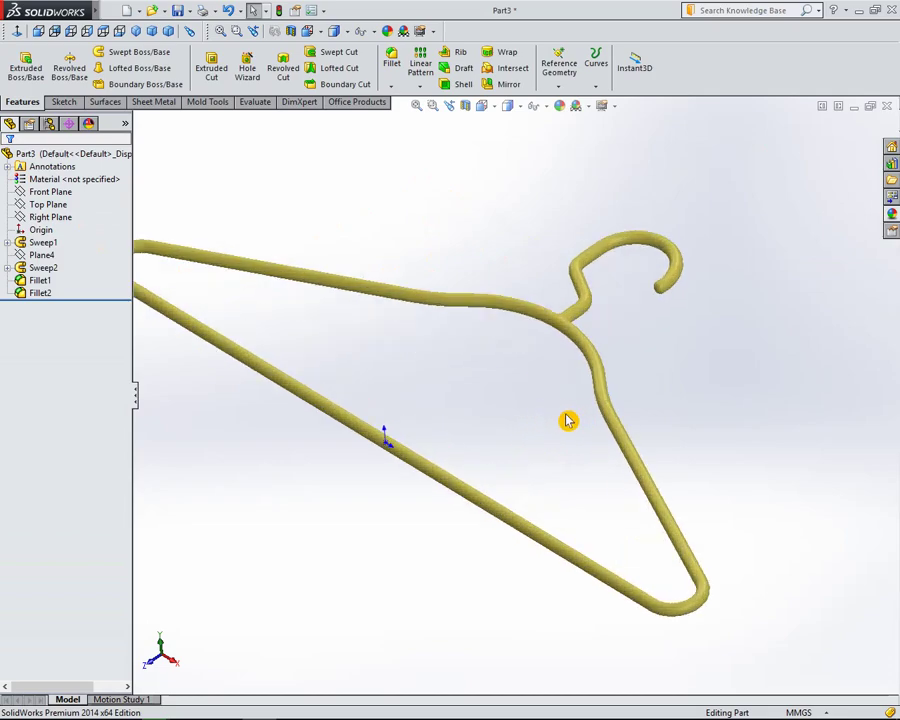
scroll(568, 418, "up", 2)
middle_click_drag(384, 398, 378, 404)
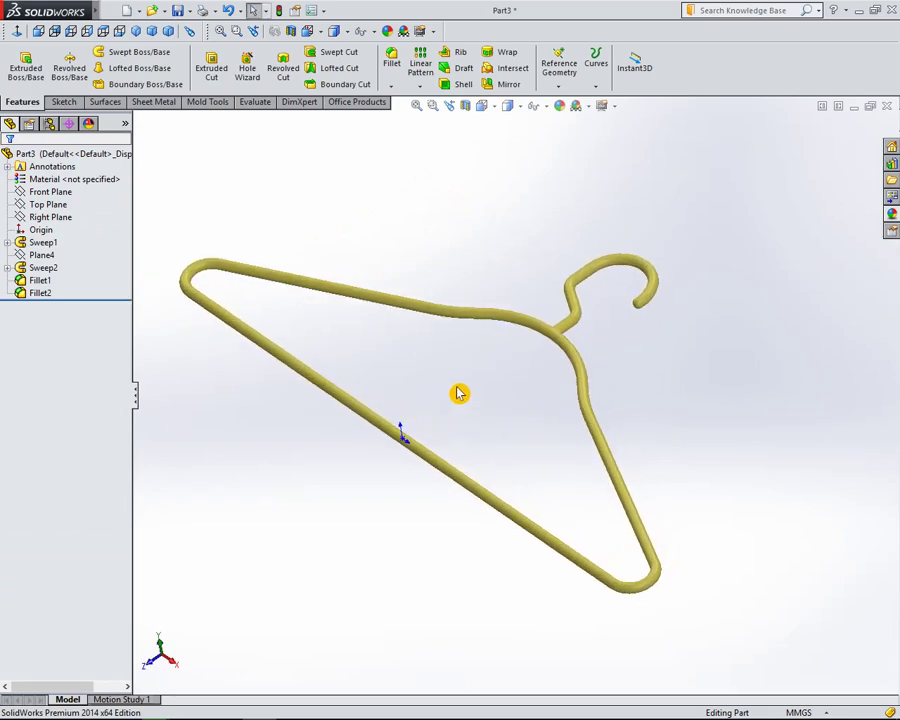